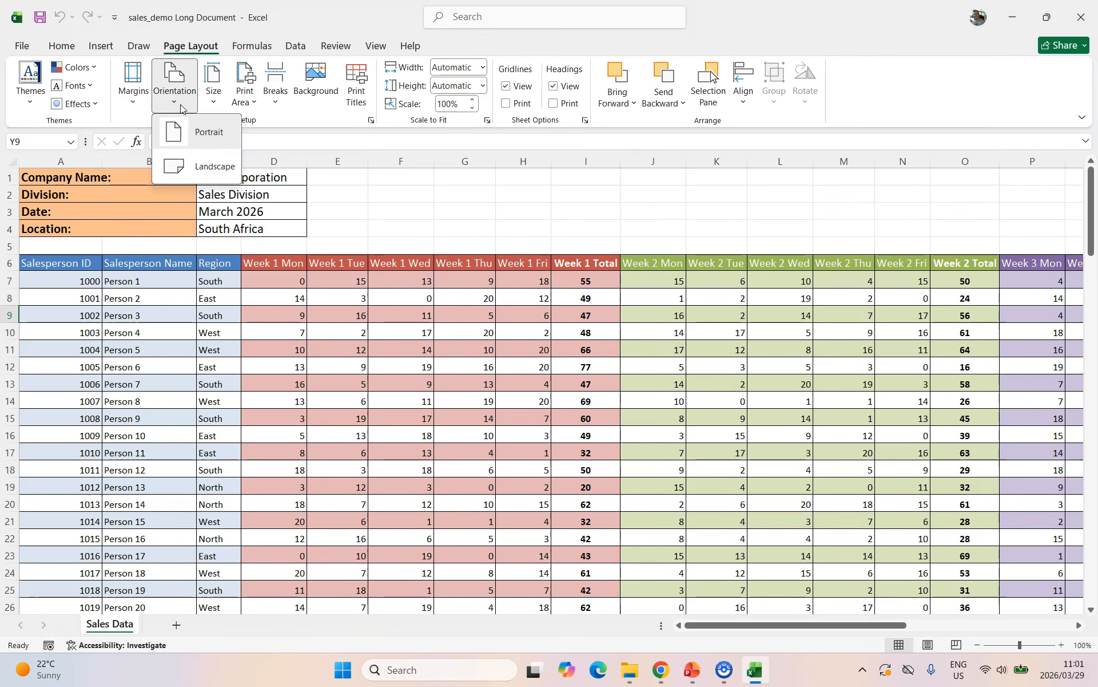
click(213, 104)
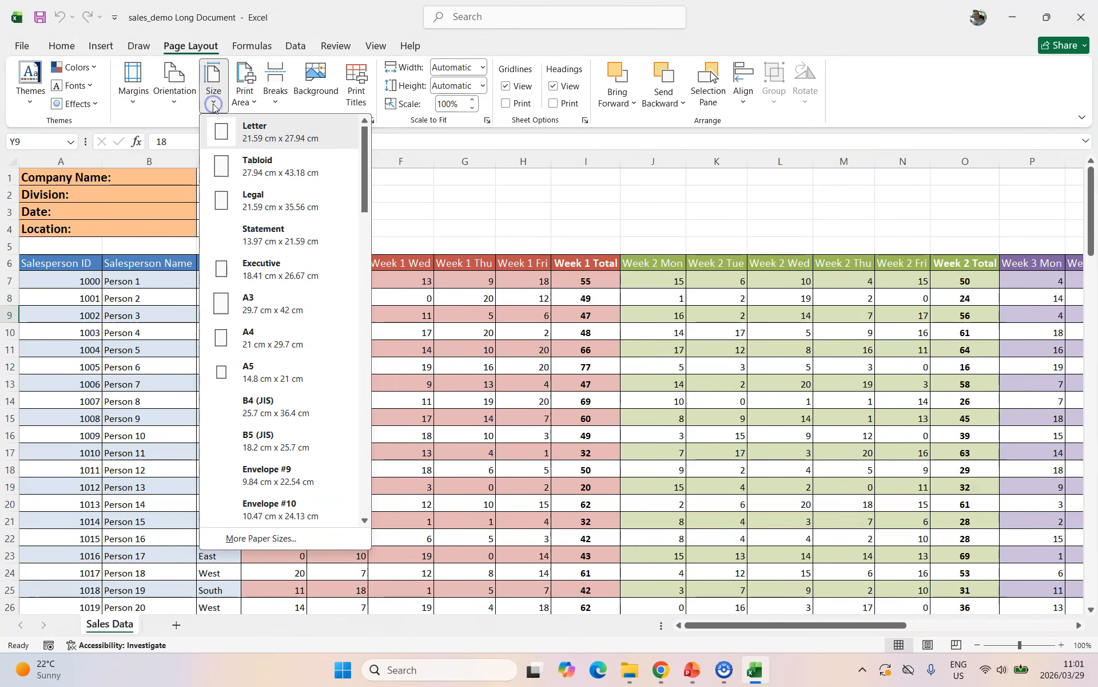
click(214, 106)
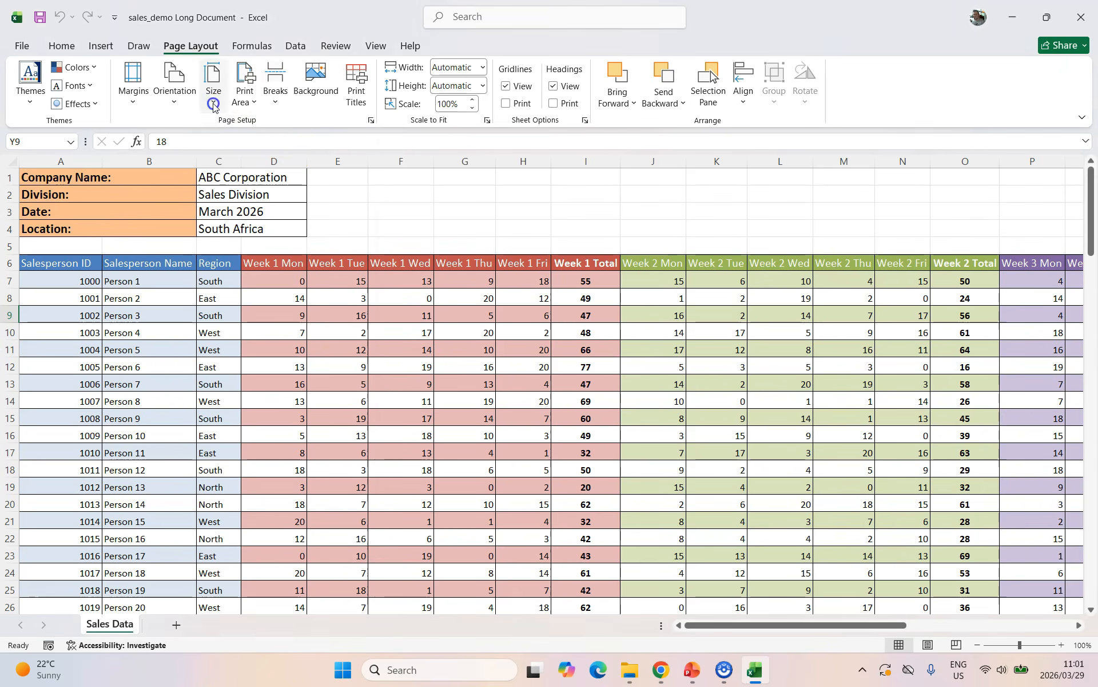
click(256, 106)
click(465, 218)
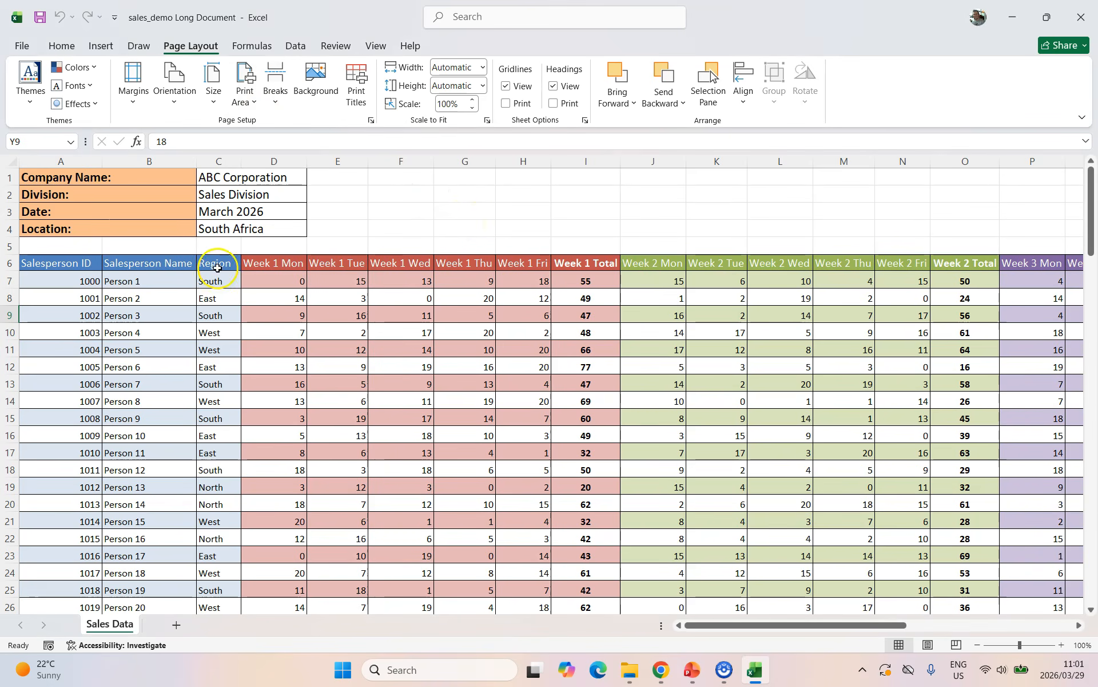
drag(60, 263, 636, 414)
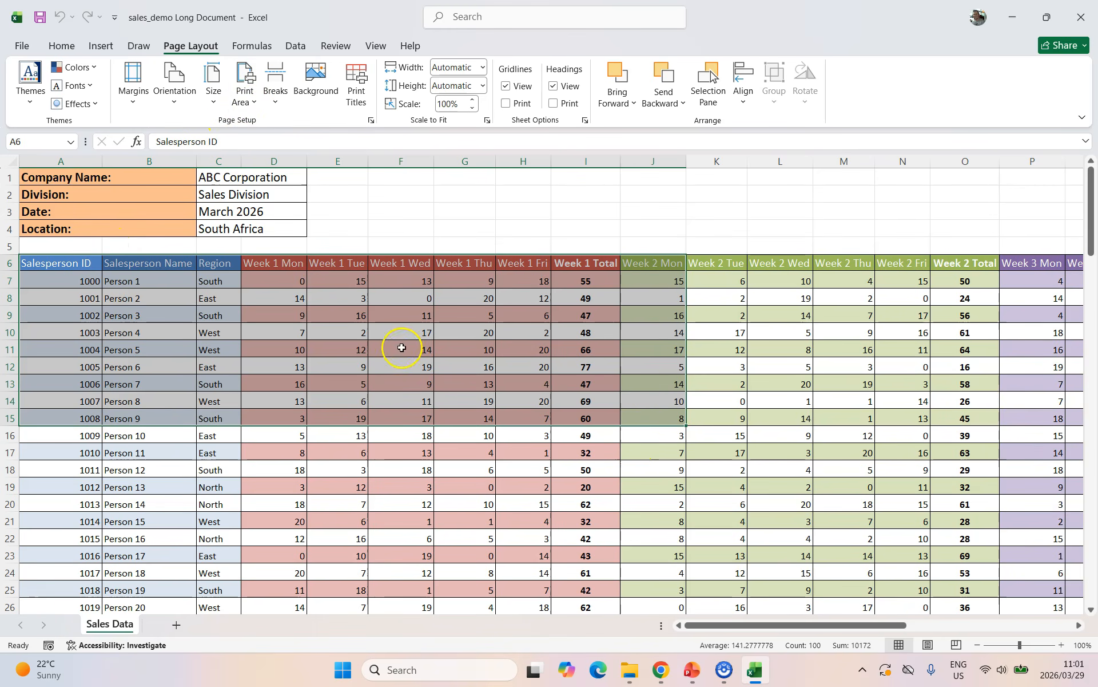
click(428, 207)
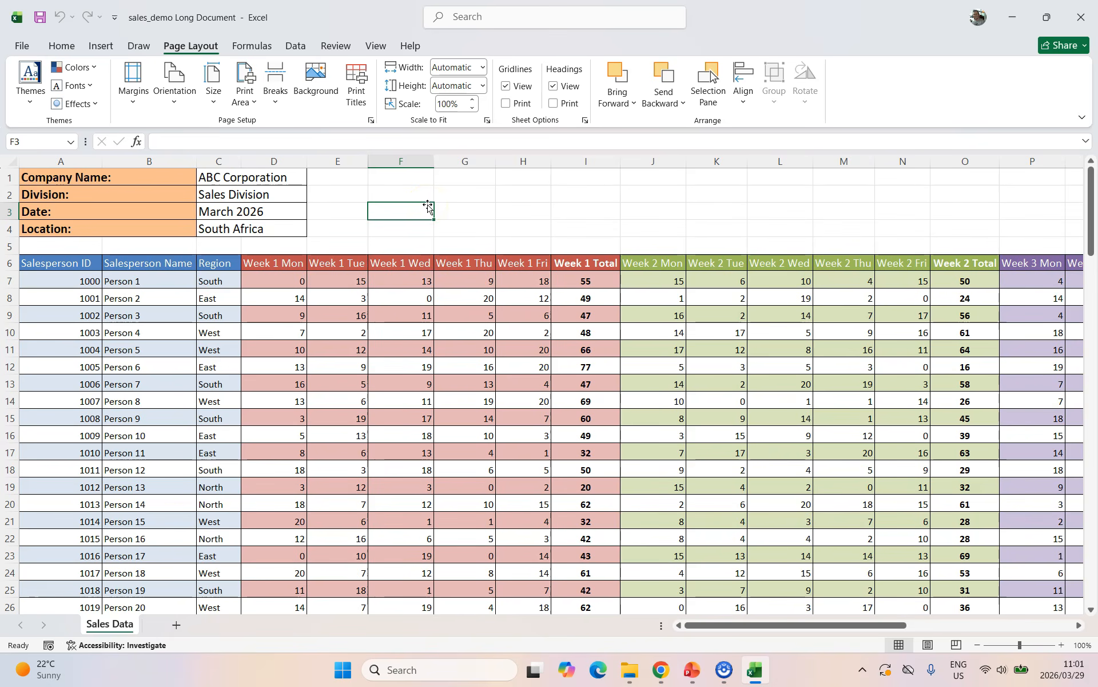
Switch the Sales Data sheet to Page Break Preview and scroll through its 16 numbered pages.
click(957, 645)
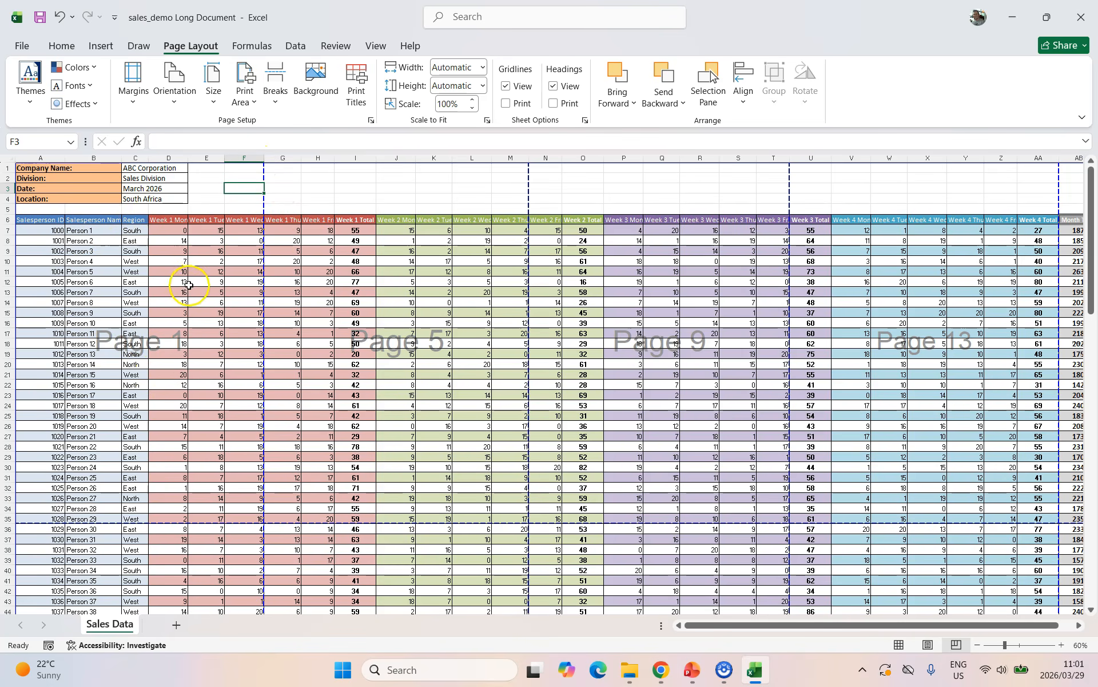
scroll(184, 287, down, 6)
scroll(167, 424, down, 13)
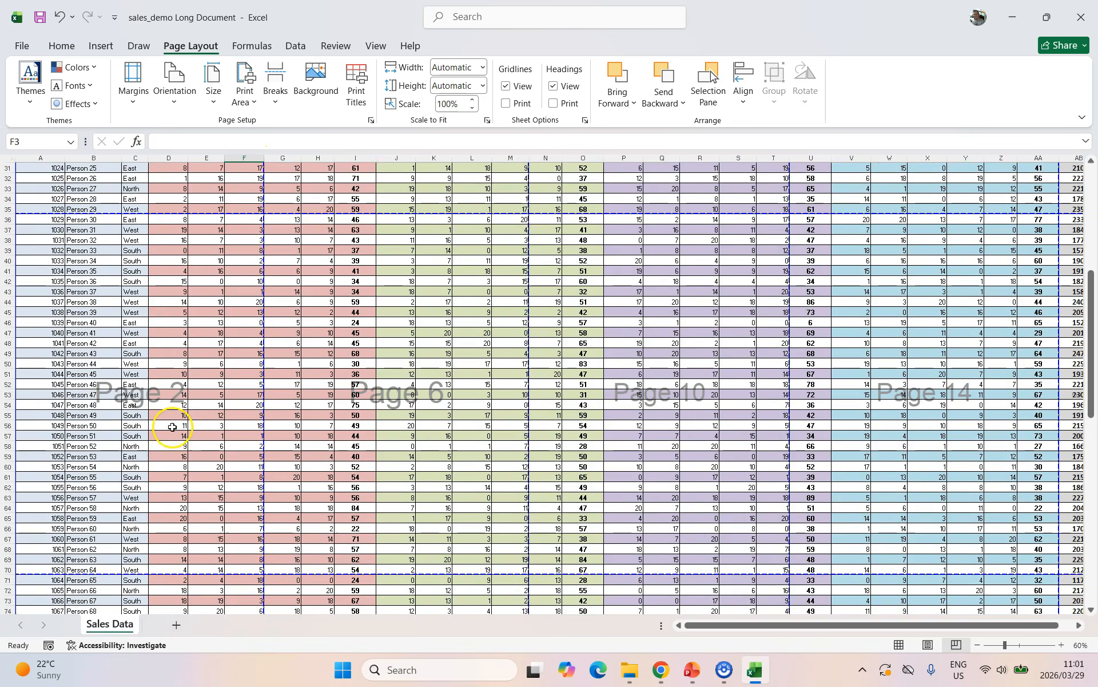
scroll(151, 447, down, 9)
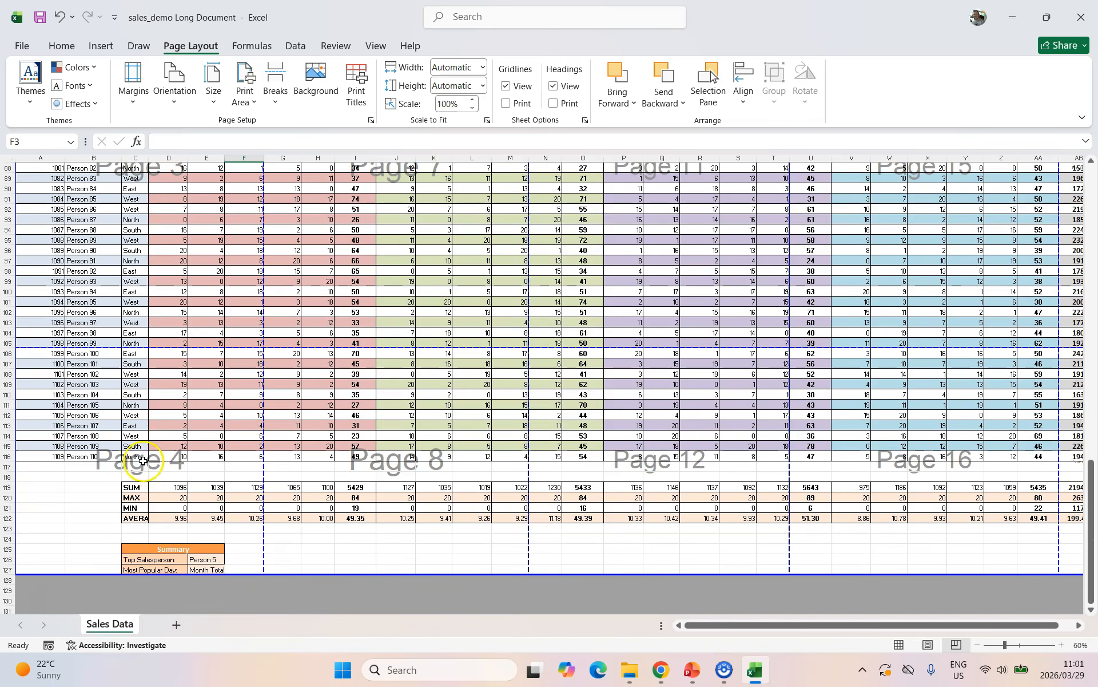
scroll(143, 461, down, 3)
drag(804, 623, 877, 638)
scroll(1007, 454, up, 4)
scroll(1008, 454, up, 20)
scroll(1007, 454, up, 3)
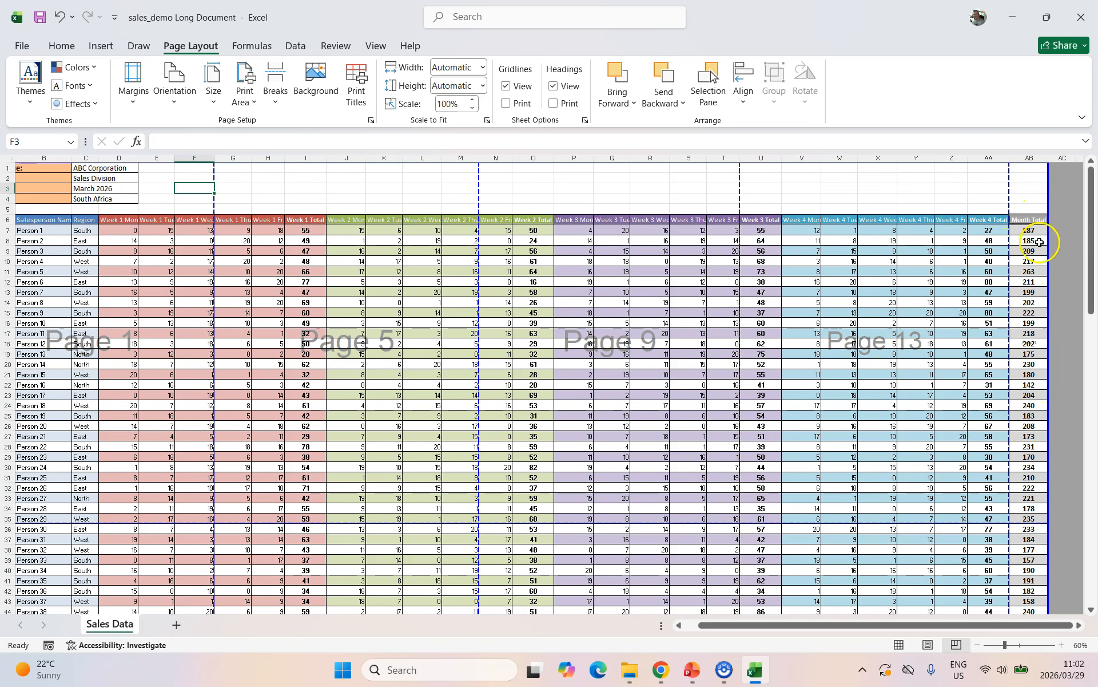
drag(822, 625, 813, 624)
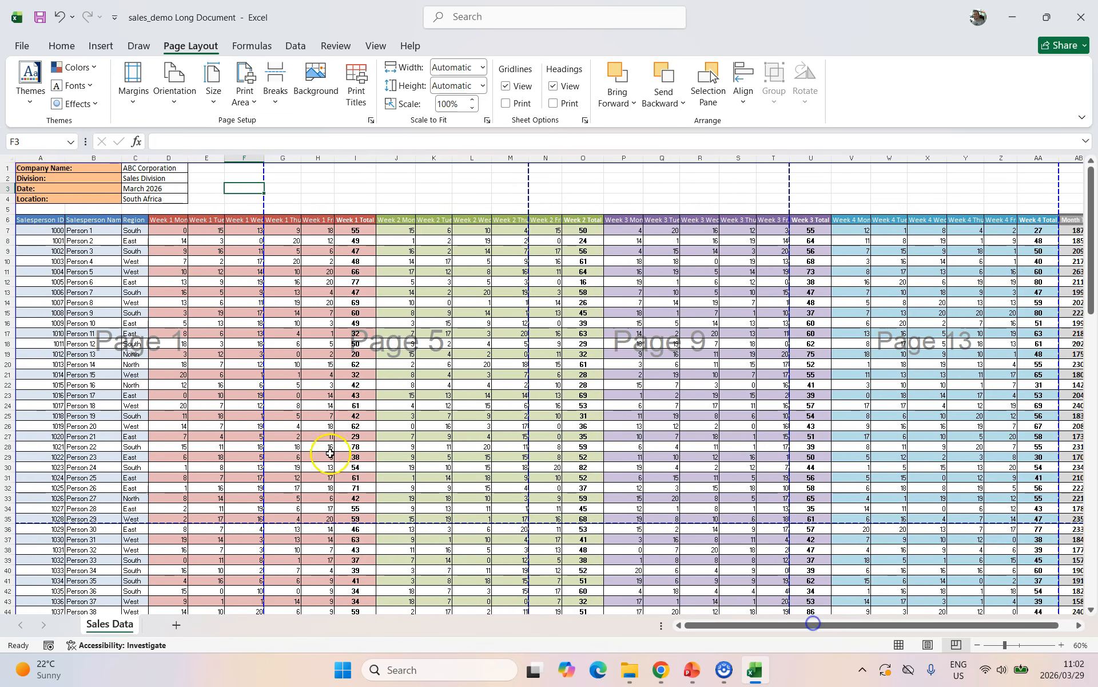
Set A1:F19 as the sheet's print area.
click(207, 280)
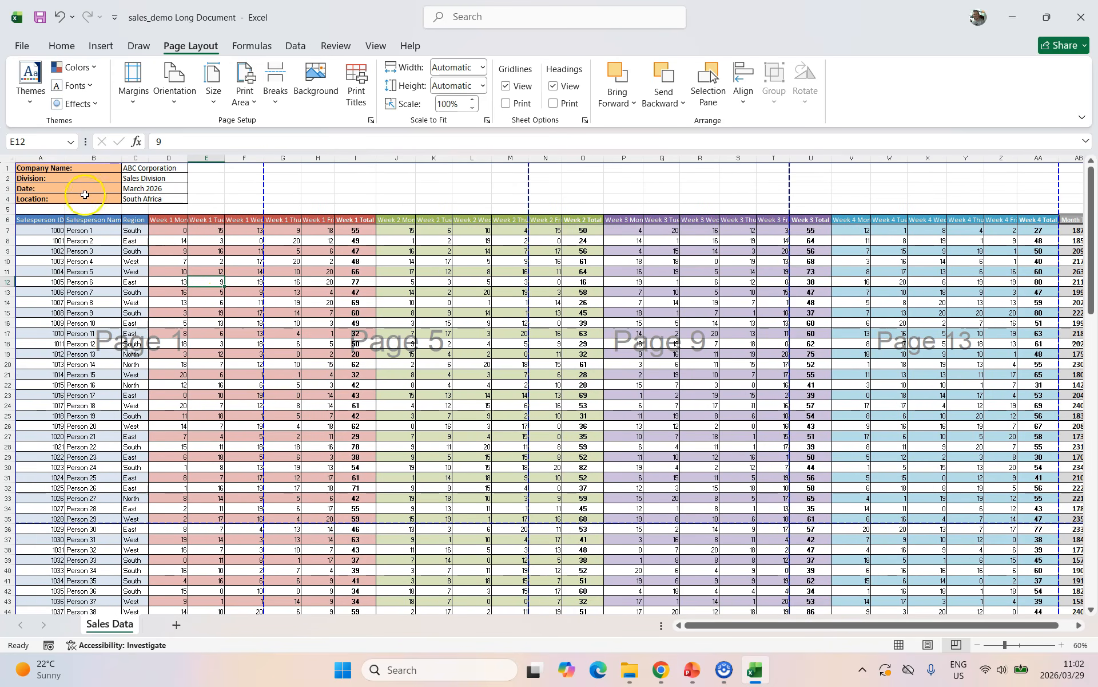
drag(40, 168, 247, 351)
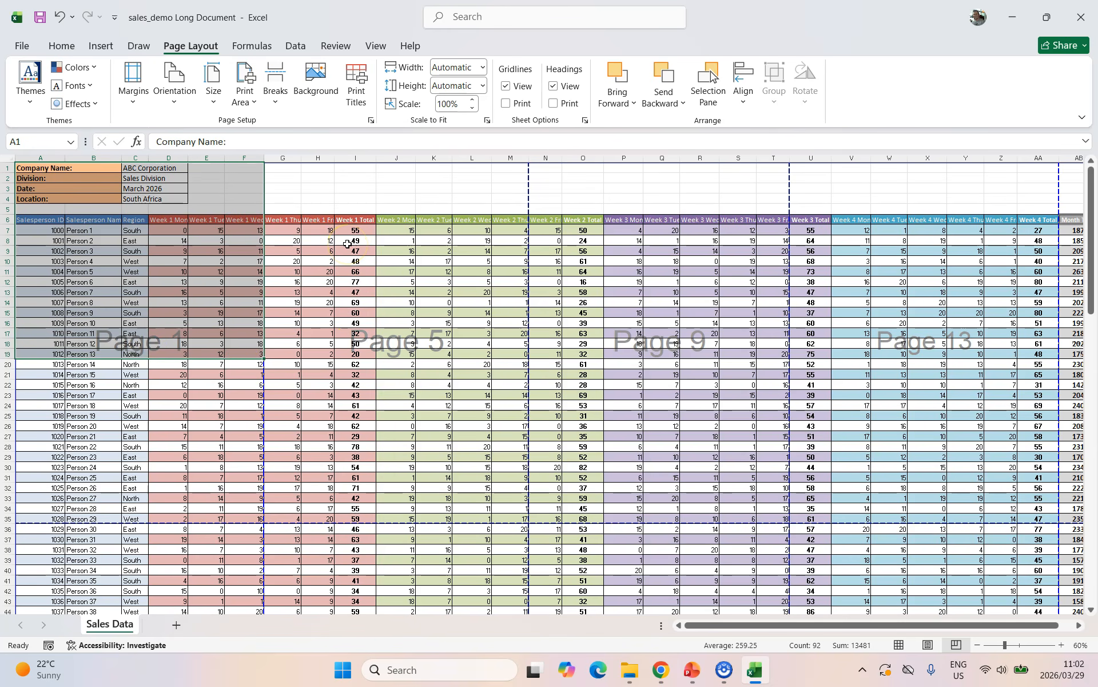
click(253, 103)
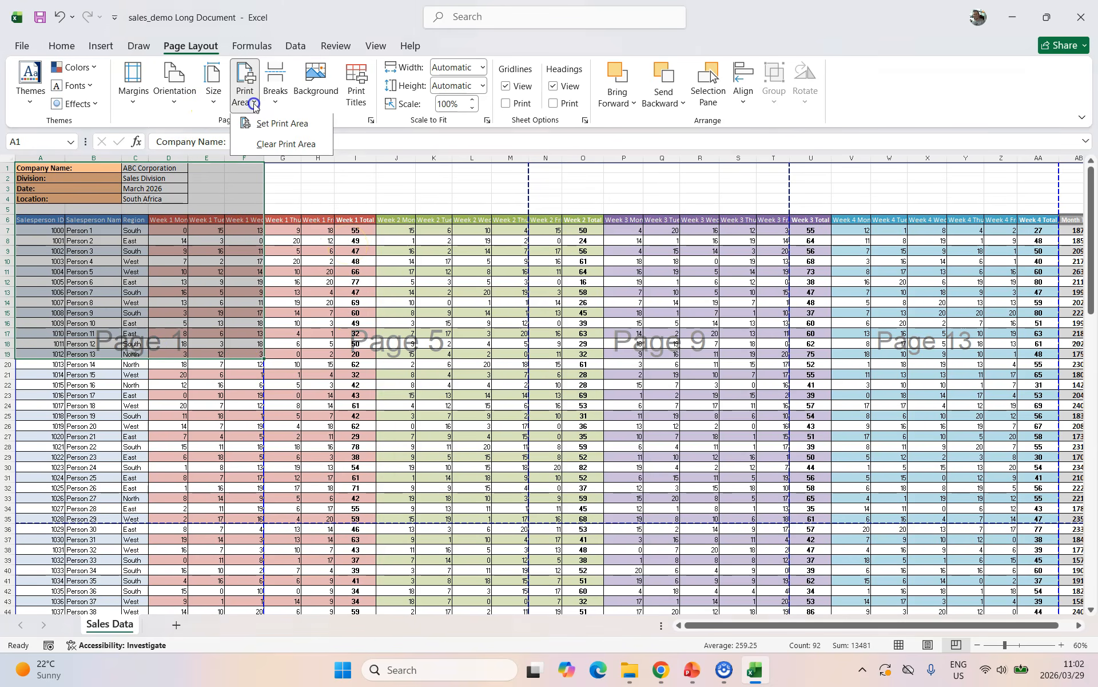
click(277, 125)
click(433, 302)
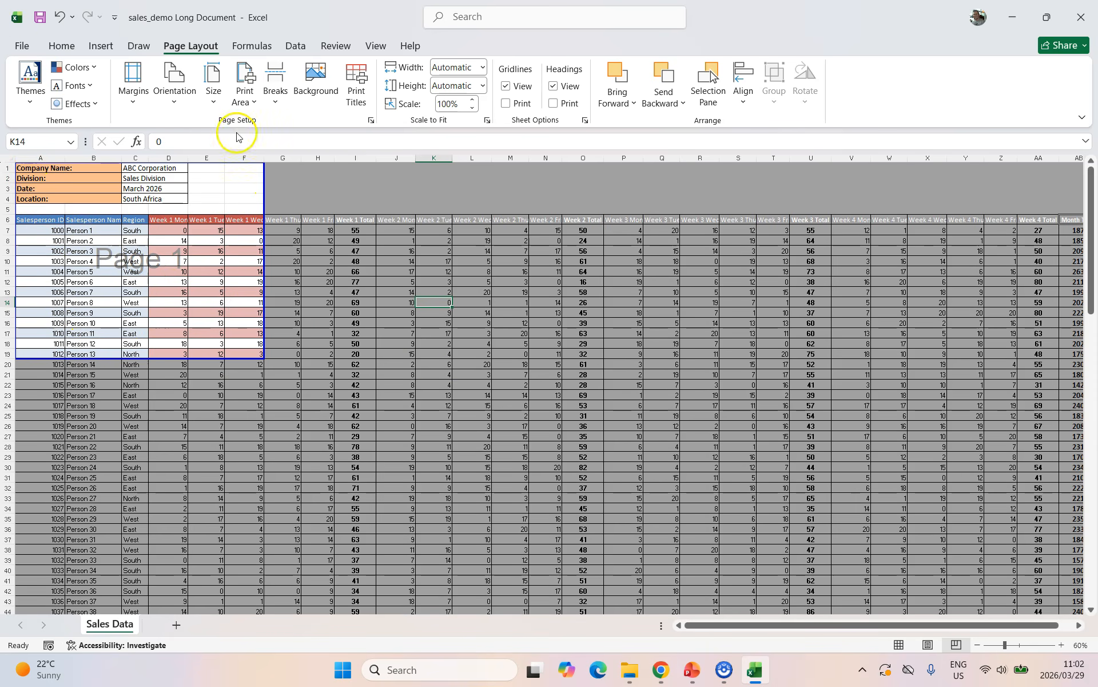
Check in the print preview that the print area fits one page, then return to the sheet.
click(25, 52)
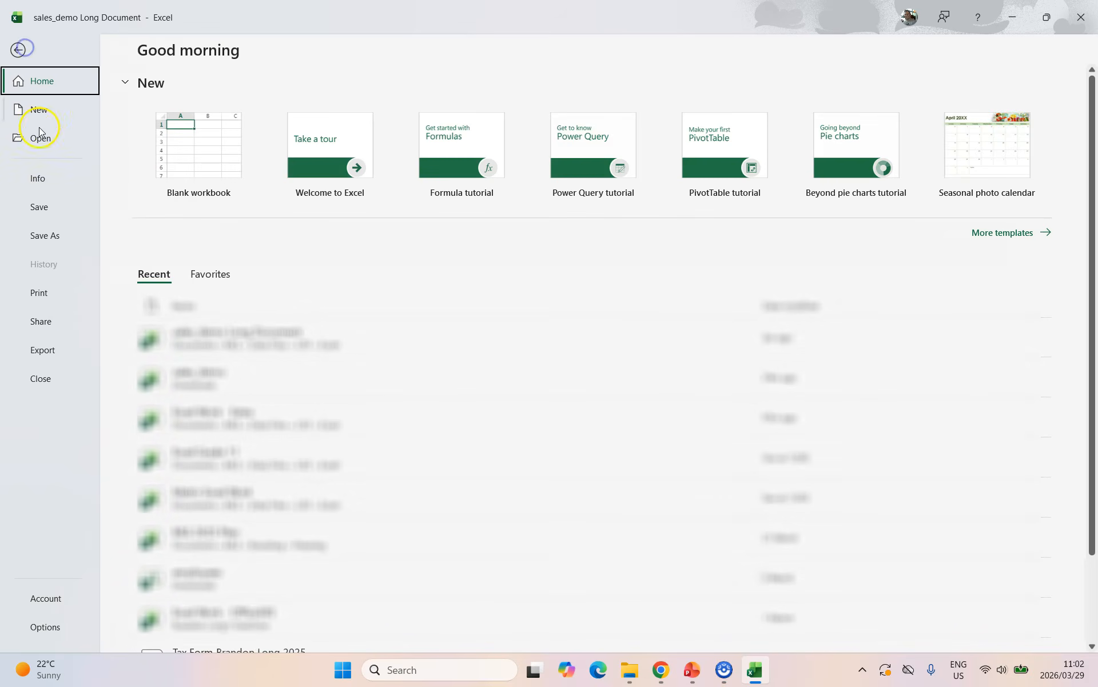
click(39, 293)
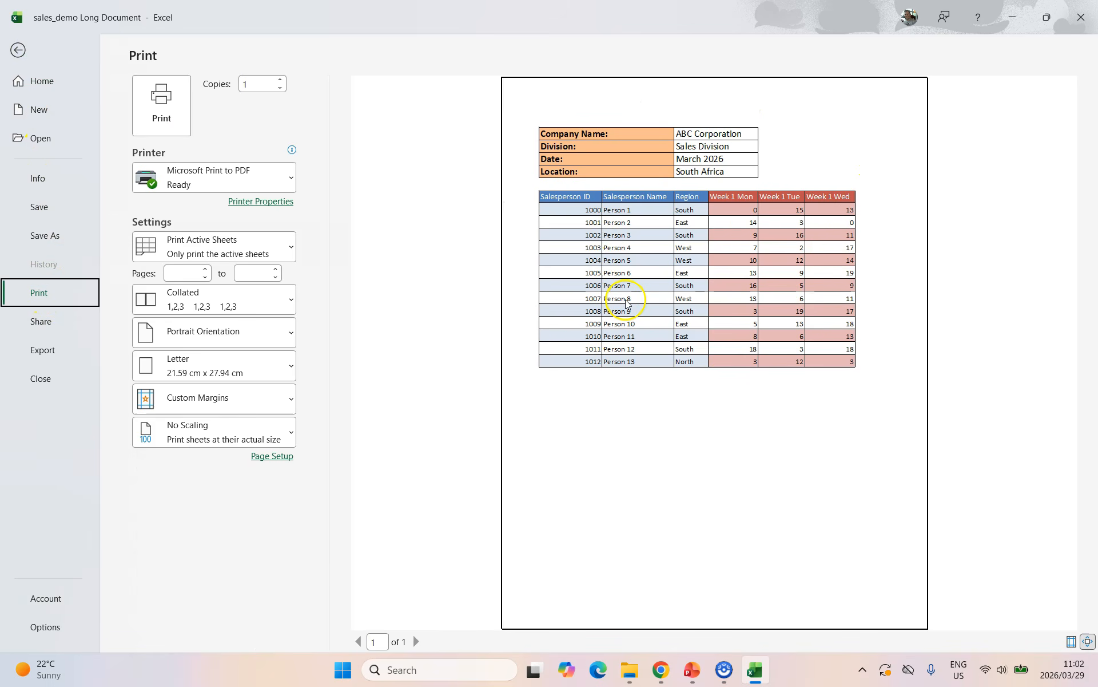
click(20, 50)
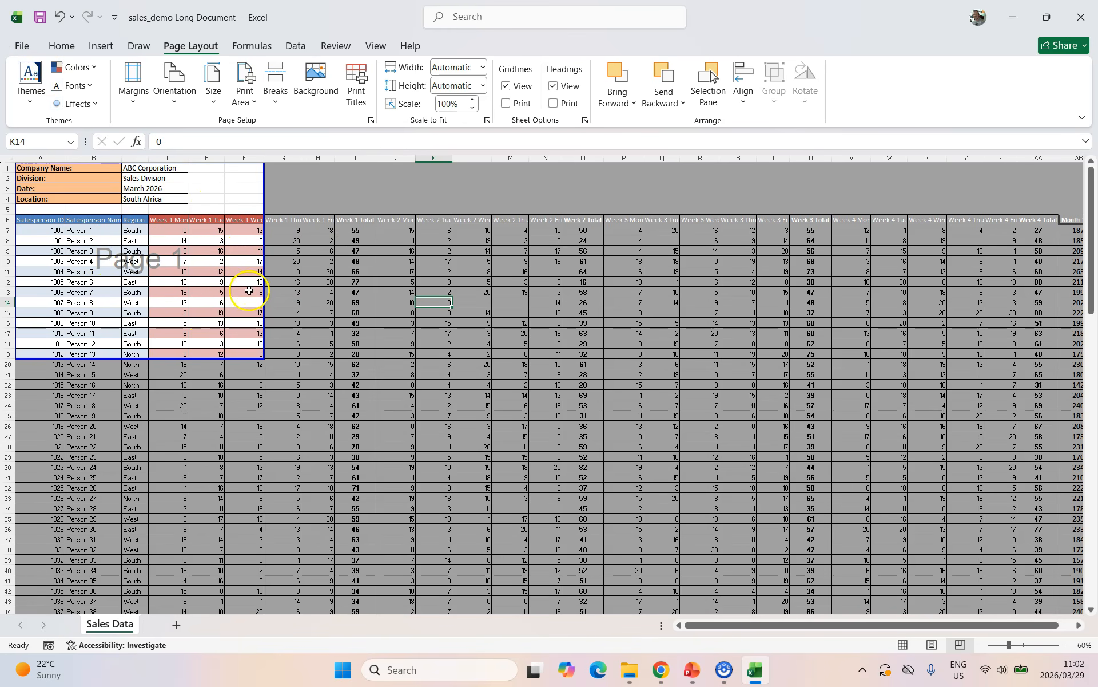
Extend the print area to column K and row 48, moving breaks before column J and after row 28.
drag(267, 188, 475, 185)
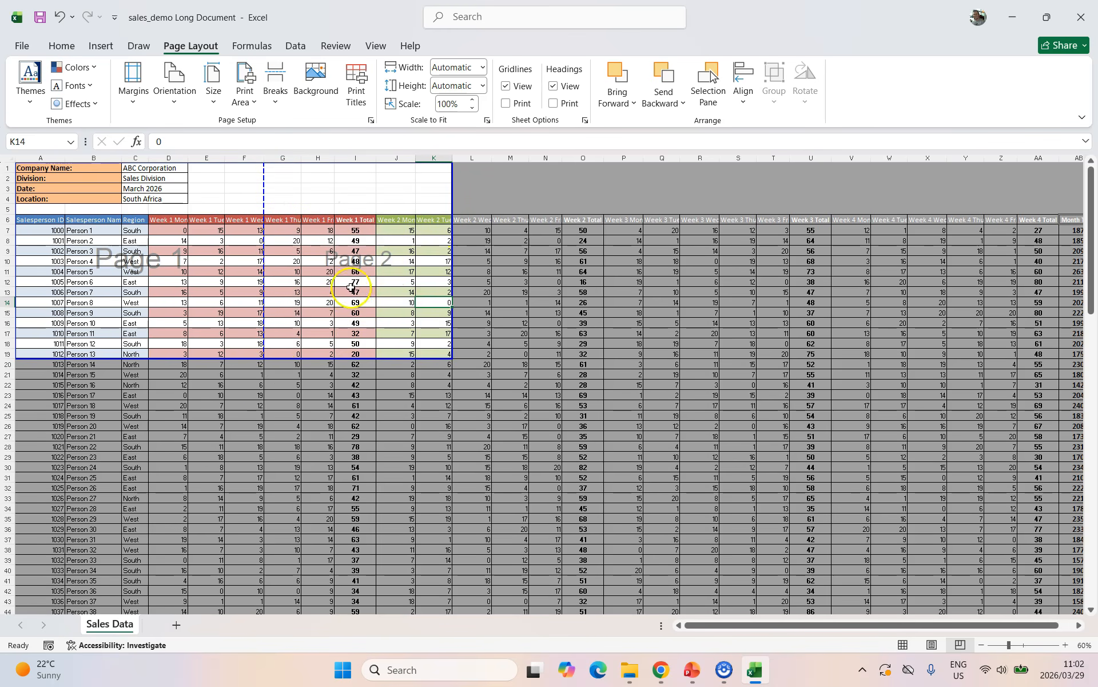
drag(215, 359, 211, 472)
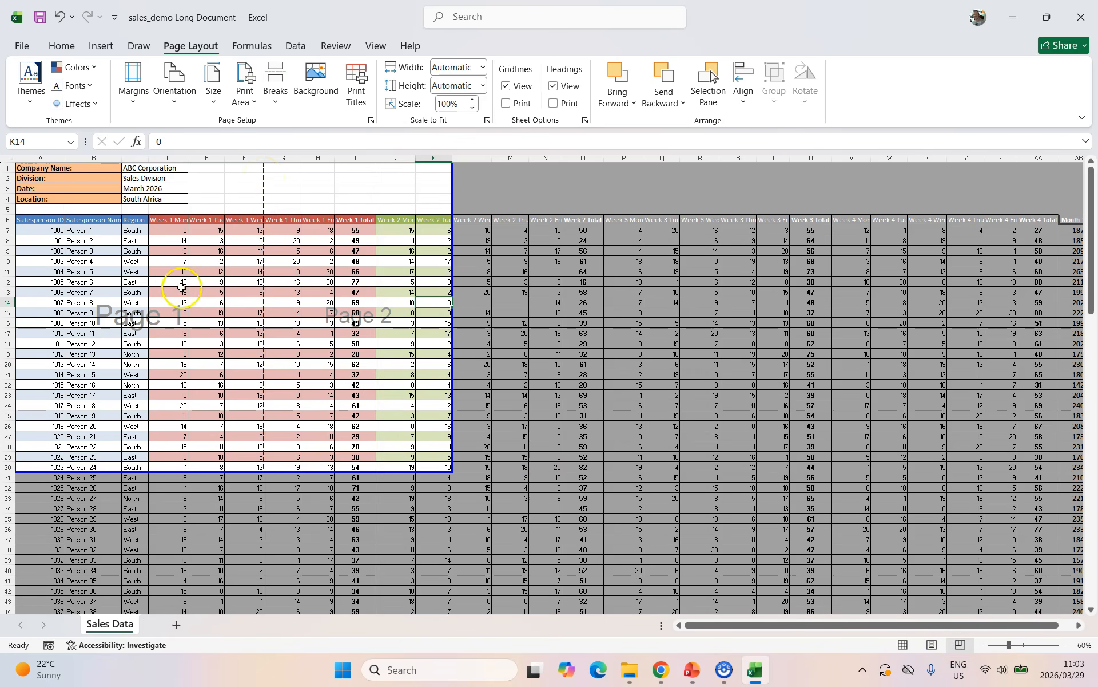
drag(264, 196, 148, 200)
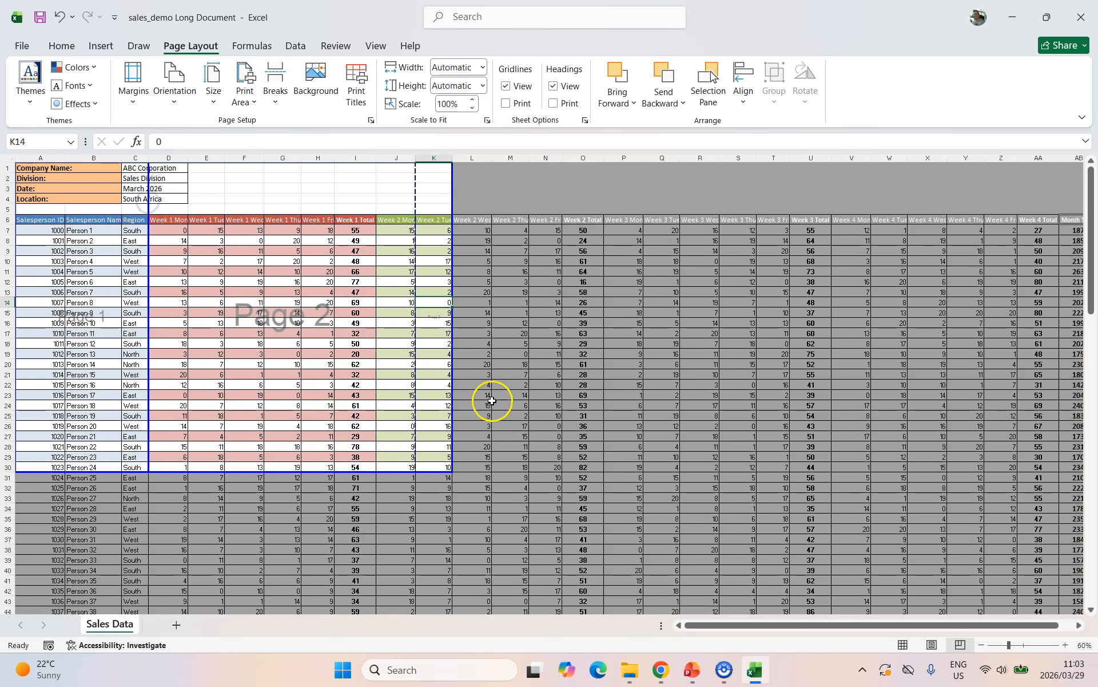
drag(416, 190, 378, 189)
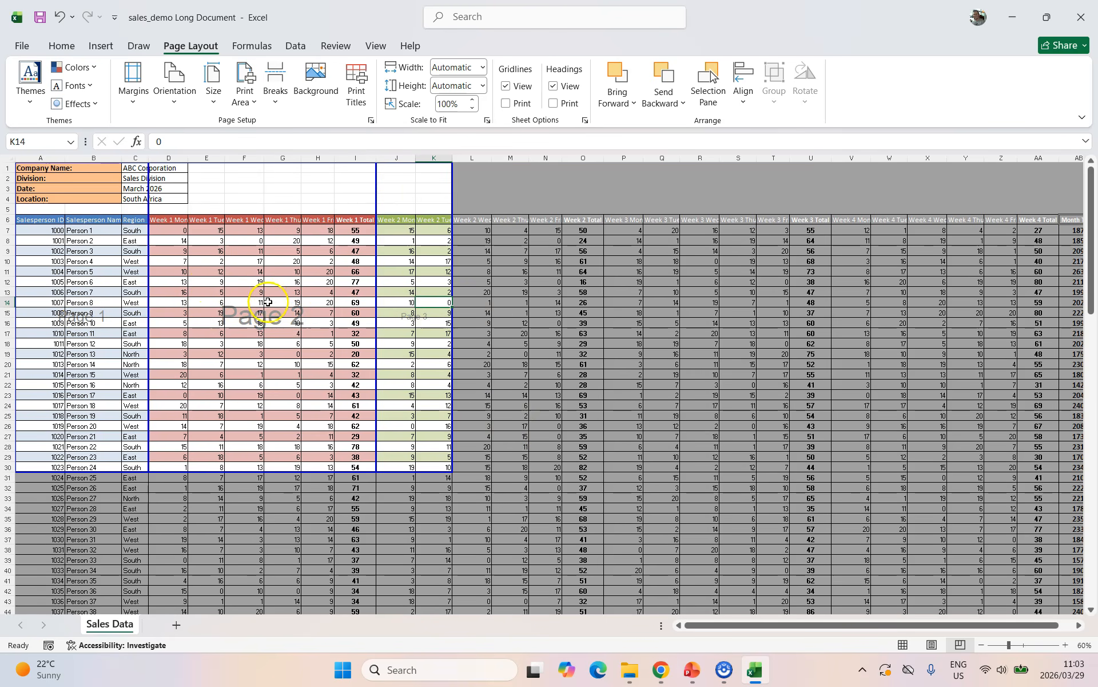
scroll(279, 452, down, 4)
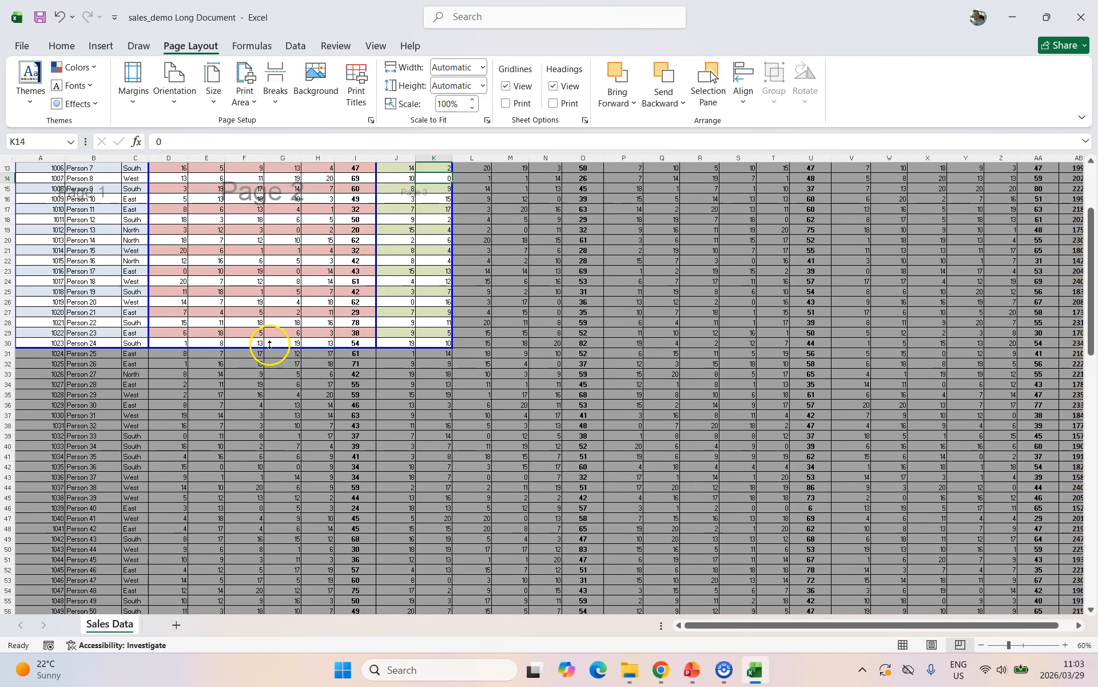
drag(269, 345, 263, 534)
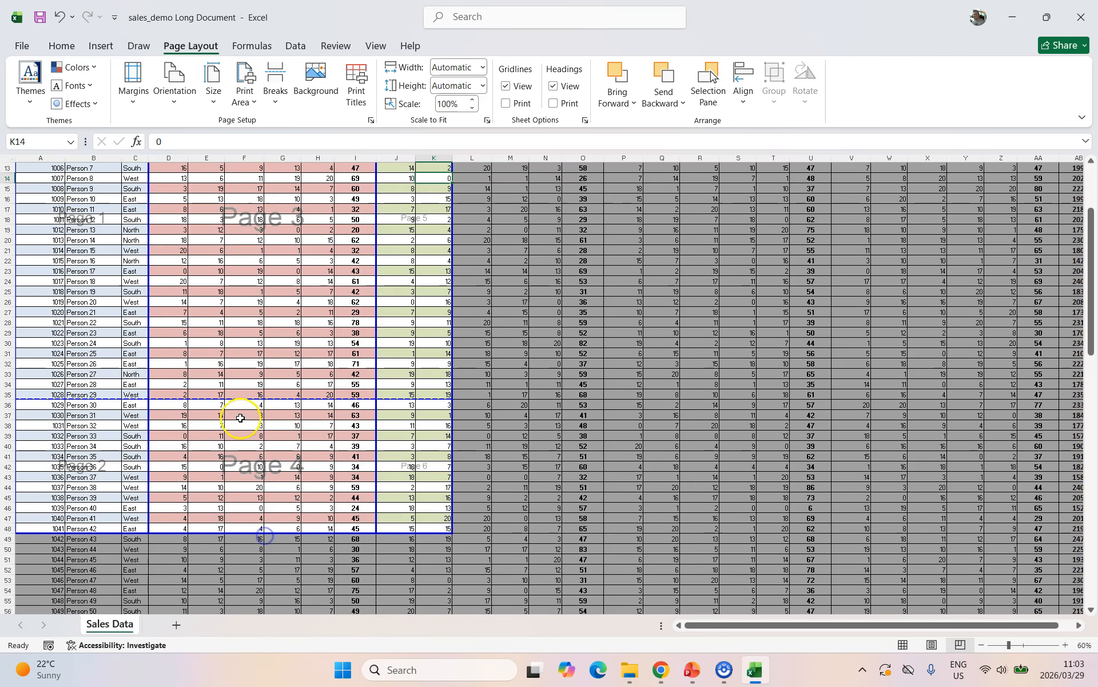
drag(243, 397, 250, 323)
Insert a page break above row 36, undo its move, then reset all page breaks.
click(34, 405)
click(276, 91)
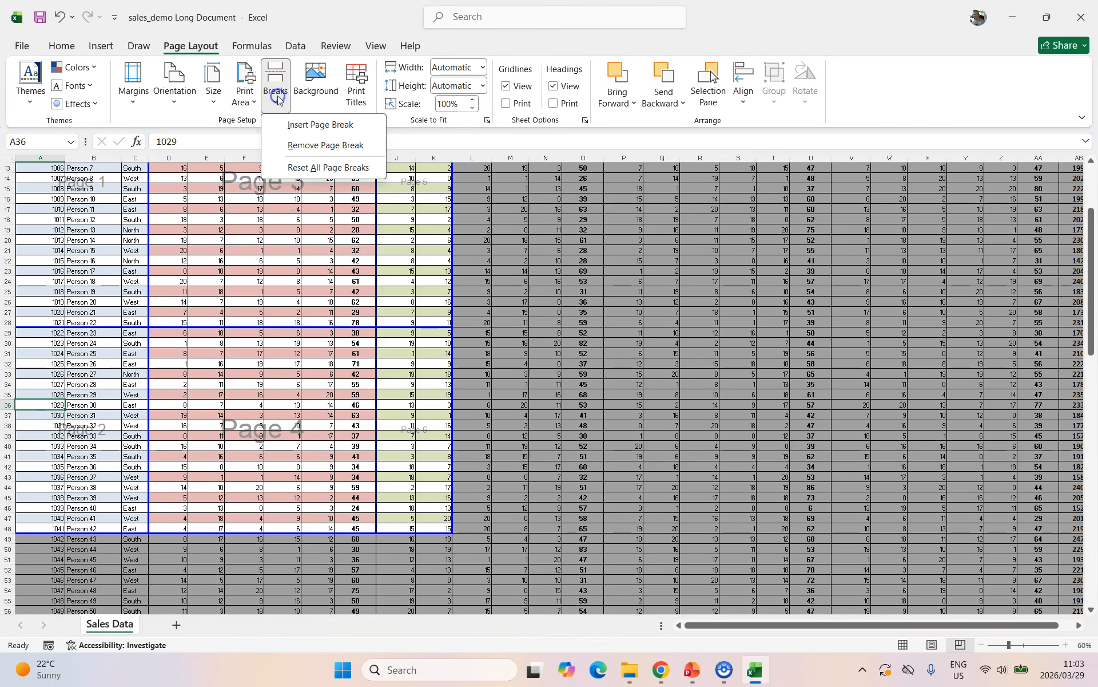
click(310, 124)
drag(253, 395, 208, 442)
key(ctrl+z)
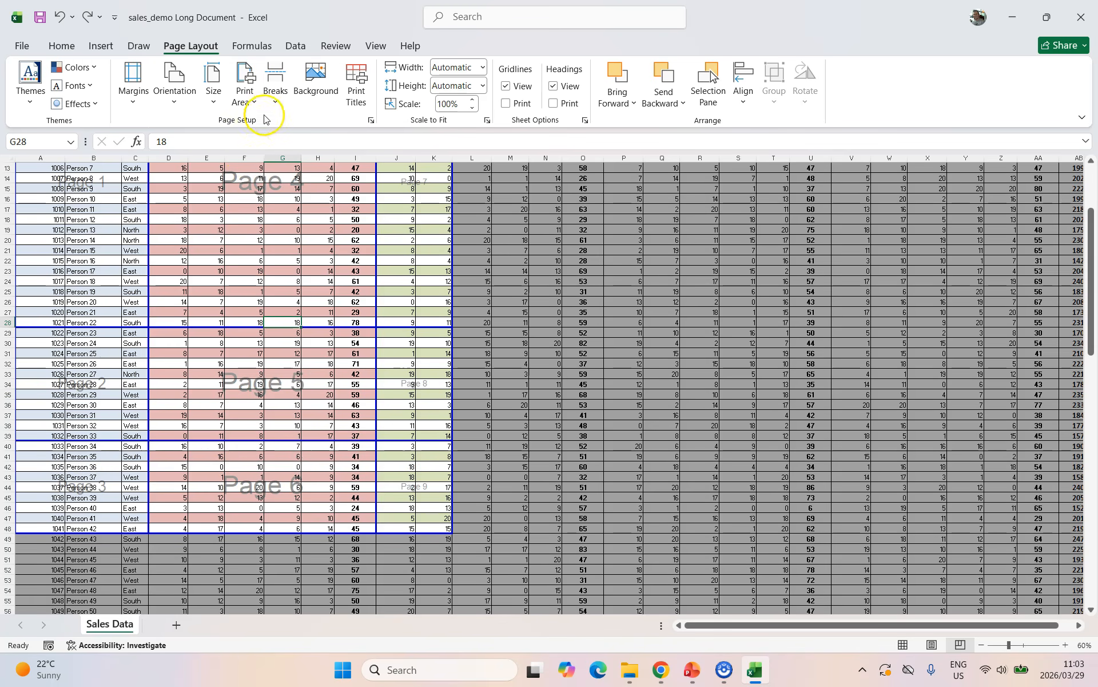
click(275, 92)
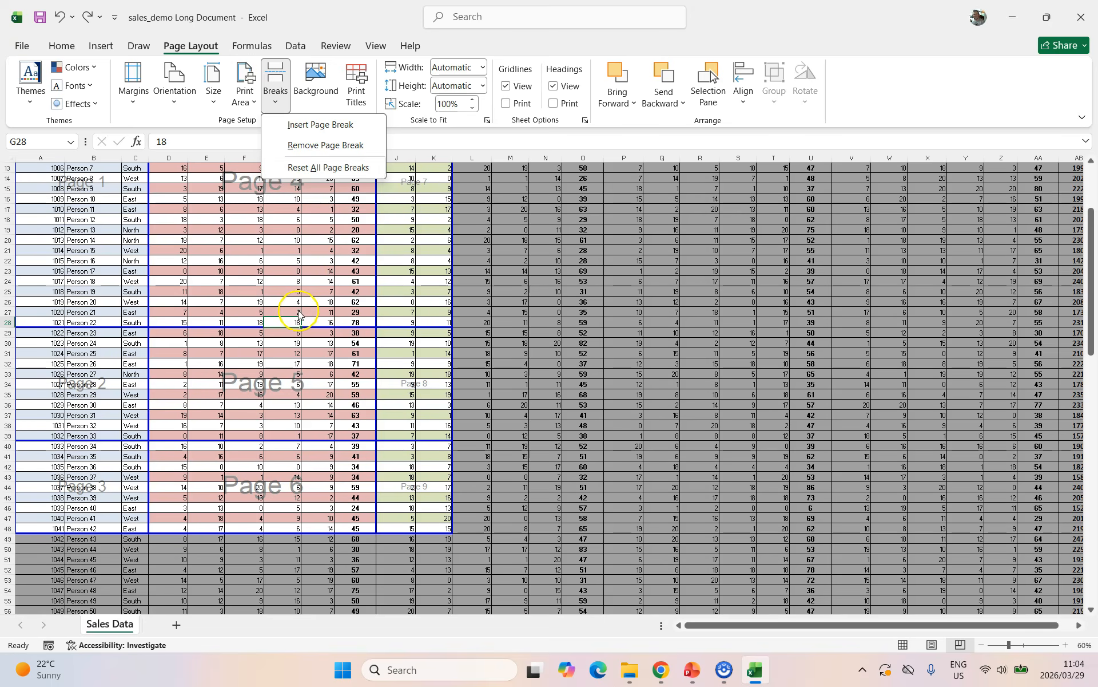
click(314, 167)
scroll(300, 307, up, 4)
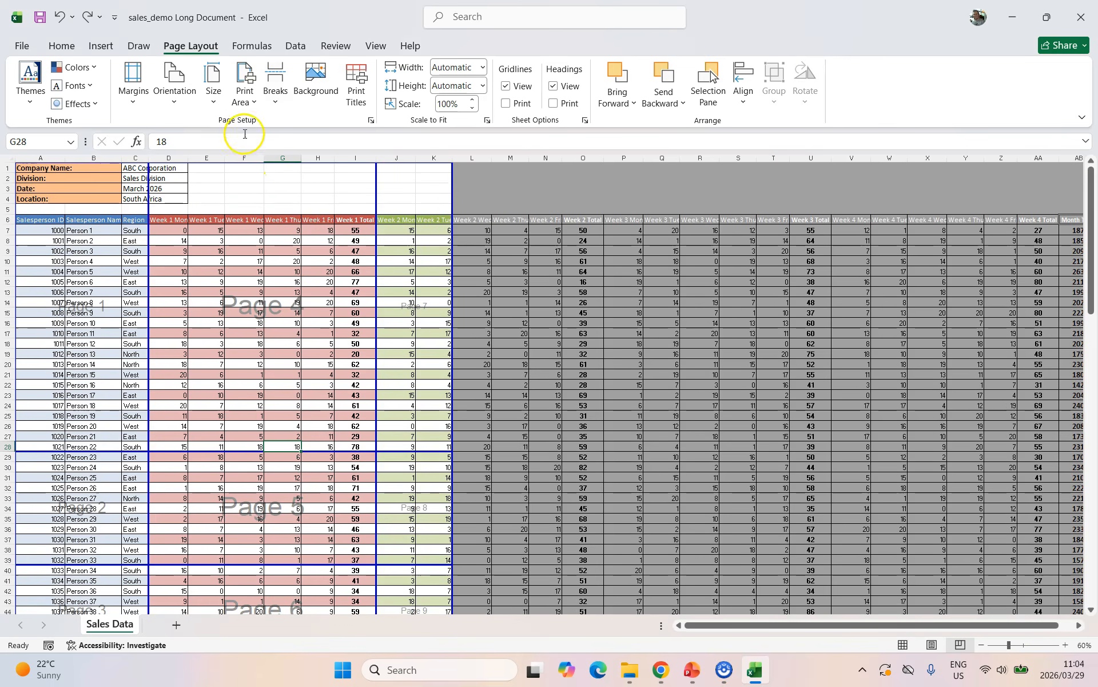
Clear the print area and reset all page breaks on the Sales Data sheet.
click(245, 91)
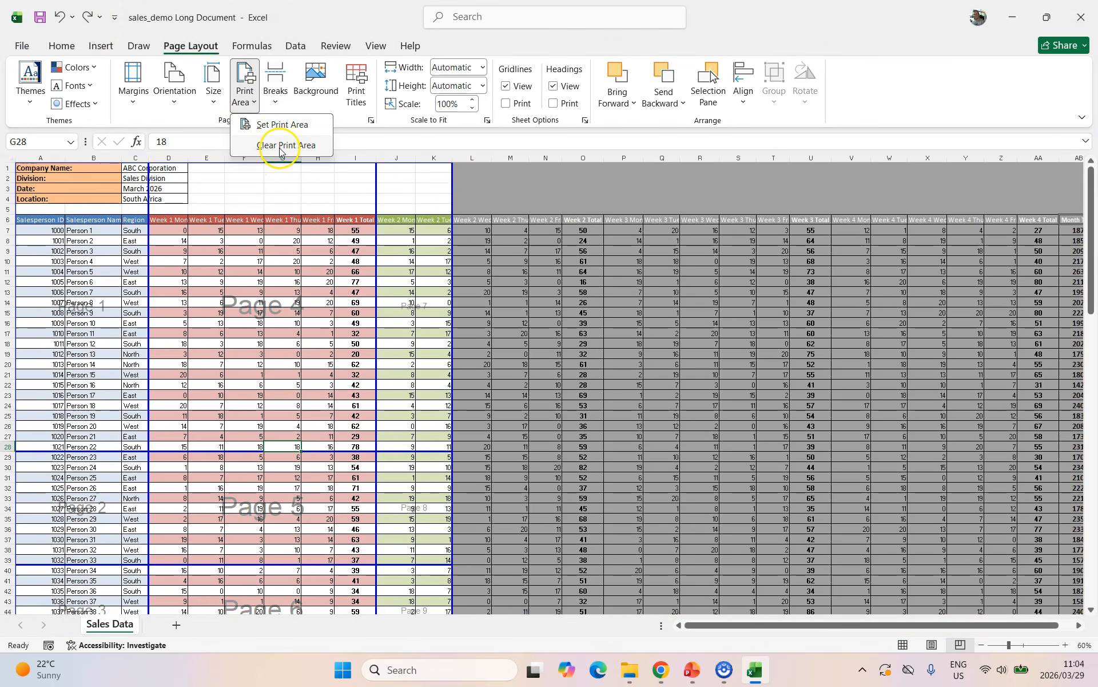
click(280, 148)
scroll(647, 391, down, 4)
scroll(646, 392, up, 4)
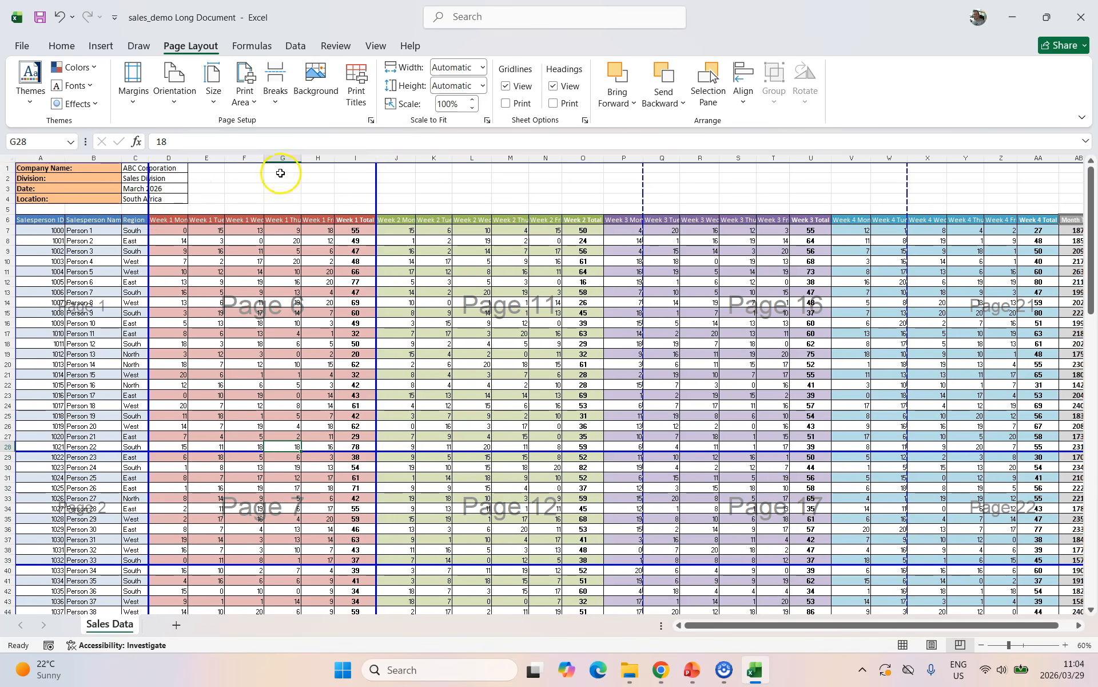
click(277, 98)
click(317, 167)
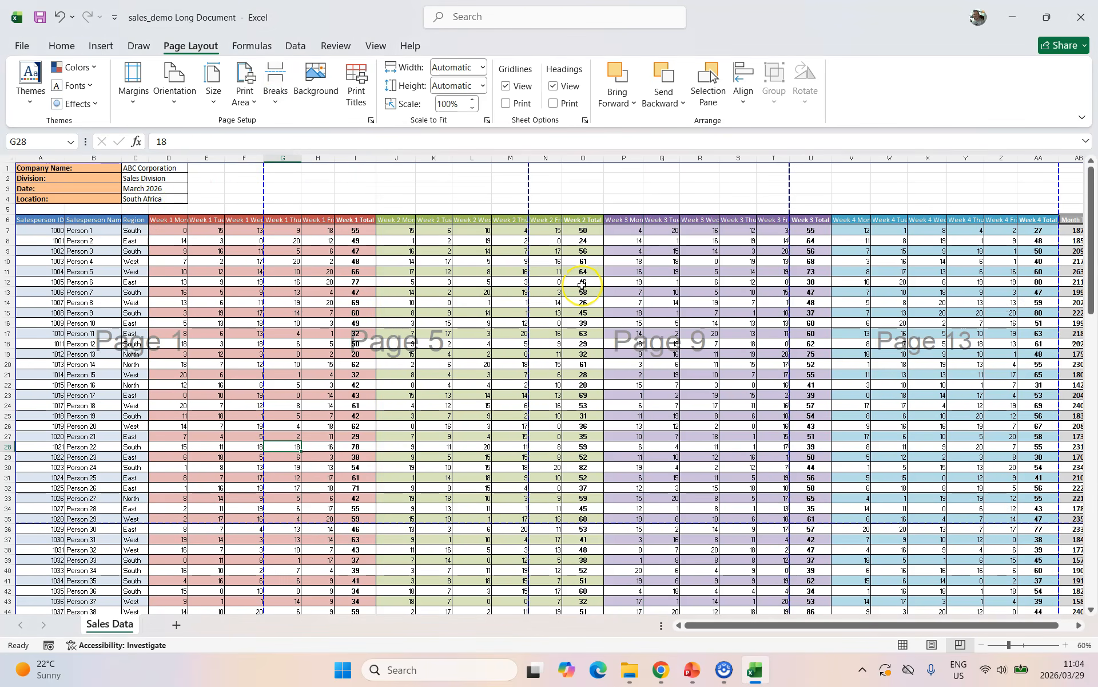
Look over the Margins and Orientation presets, then go to the File backstage Home page.
click(133, 105)
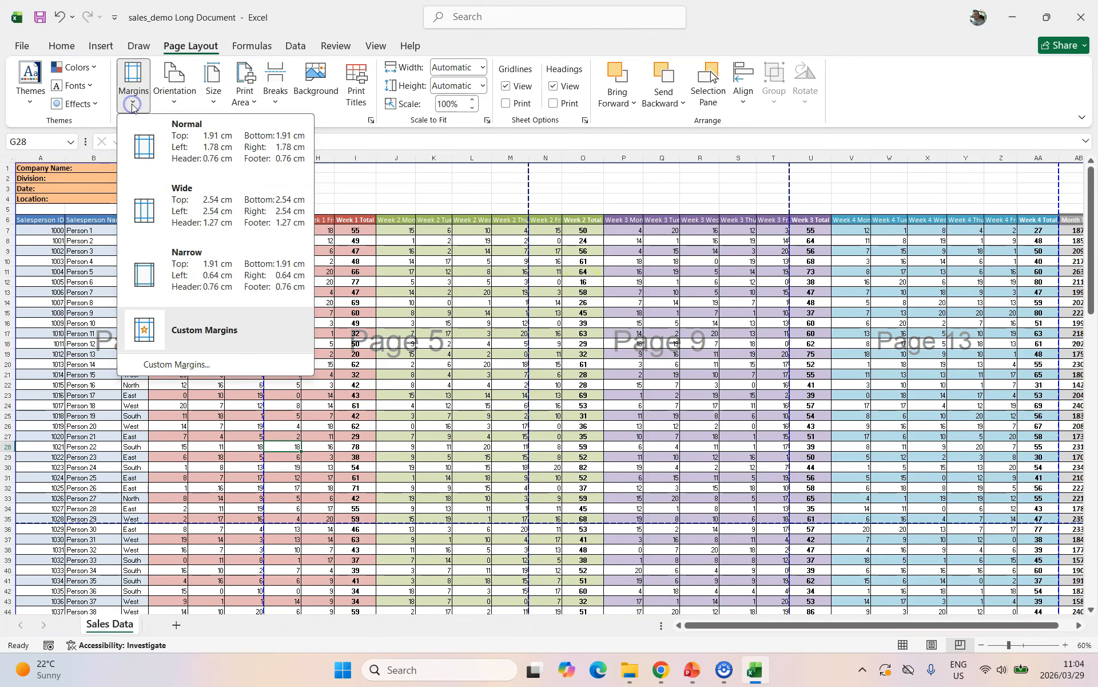
click(193, 107)
click(189, 104)
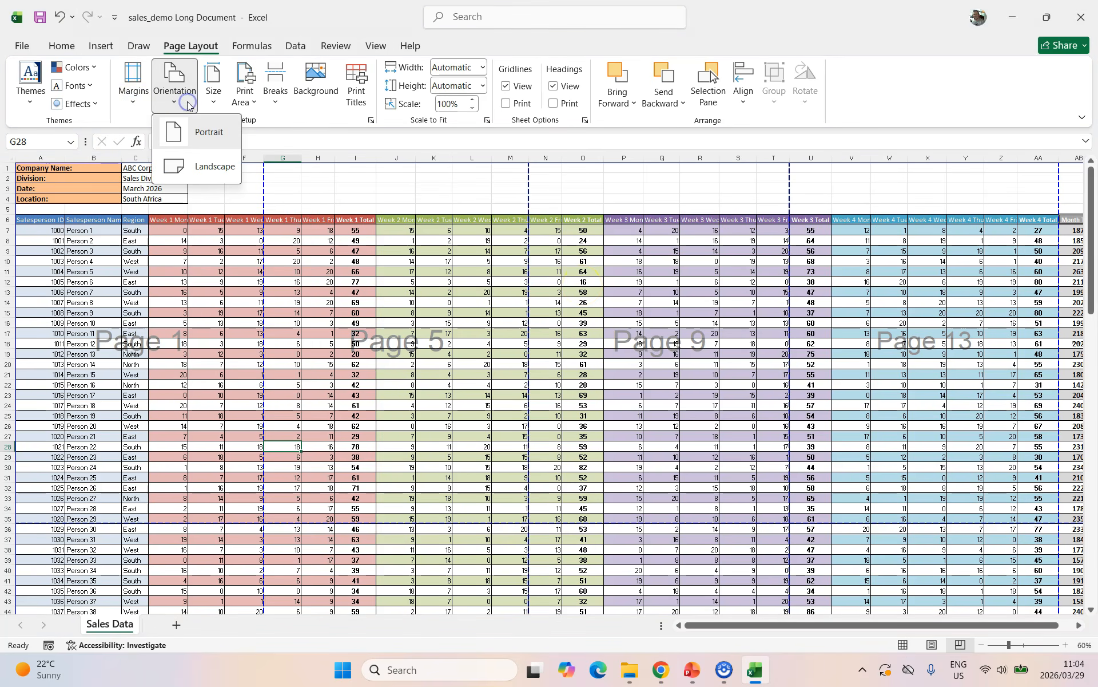
click(216, 97)
click(22, 45)
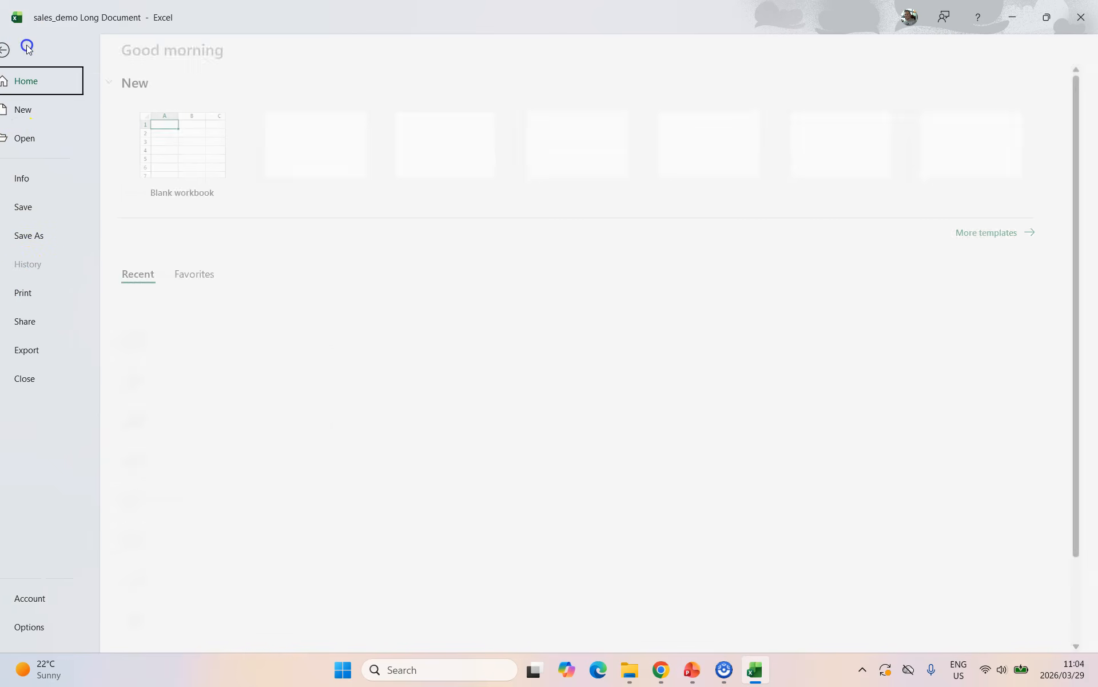
In Print settings, set Landscape orientation and A4 paper, leaving the margin preset unchanged.
click(40, 293)
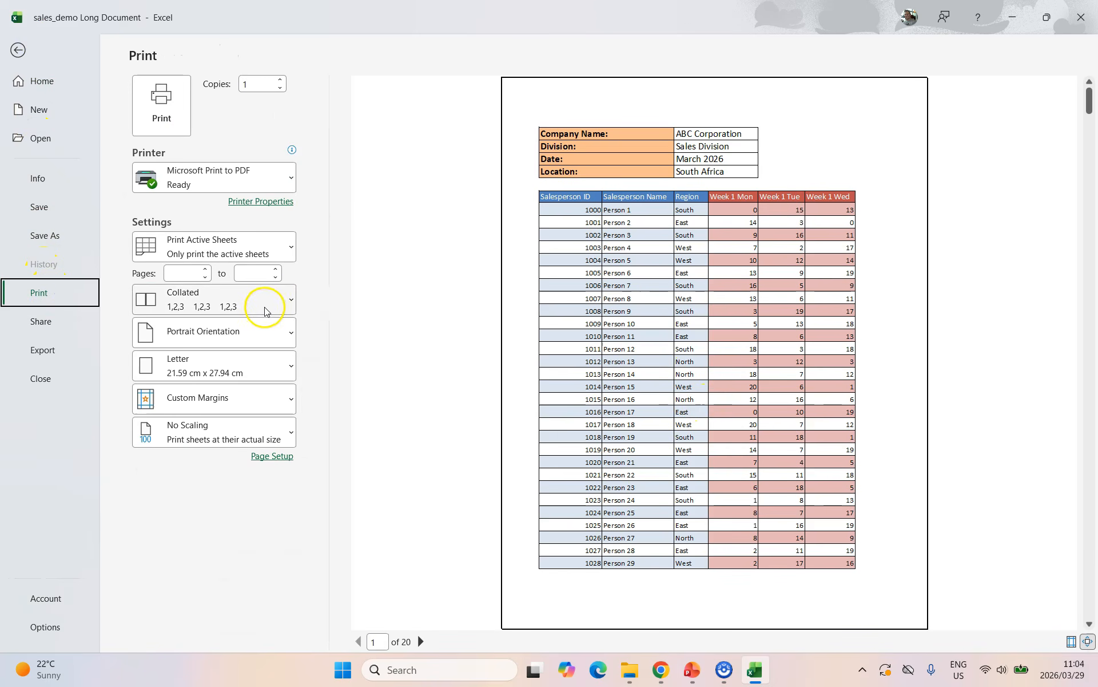
click(245, 333)
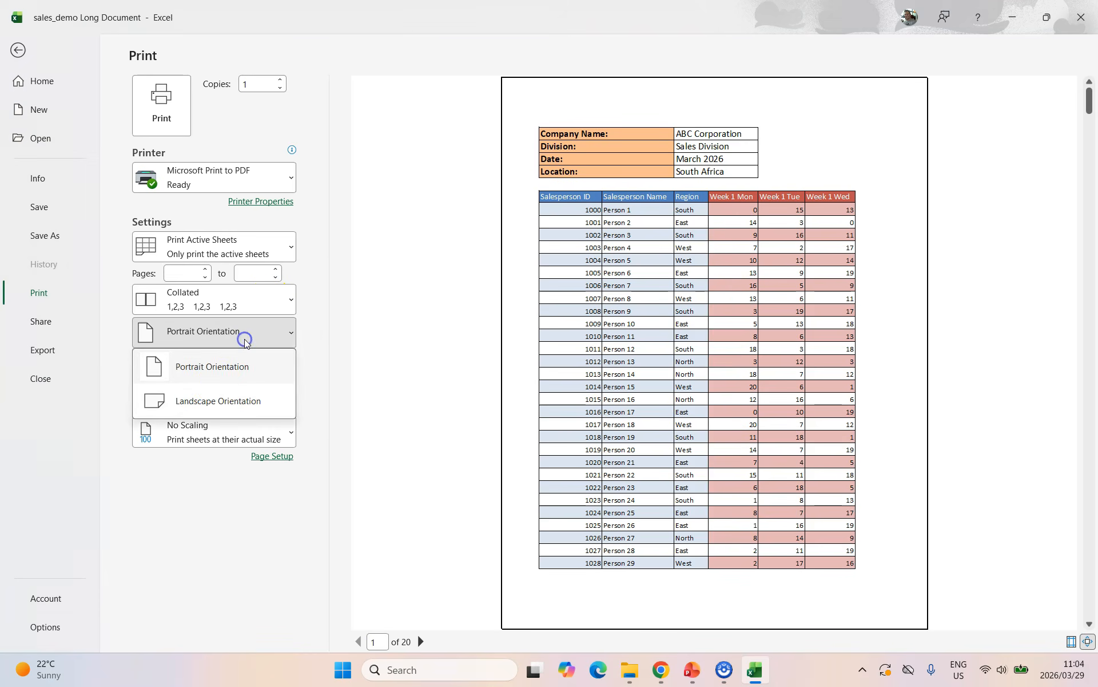
click(210, 404)
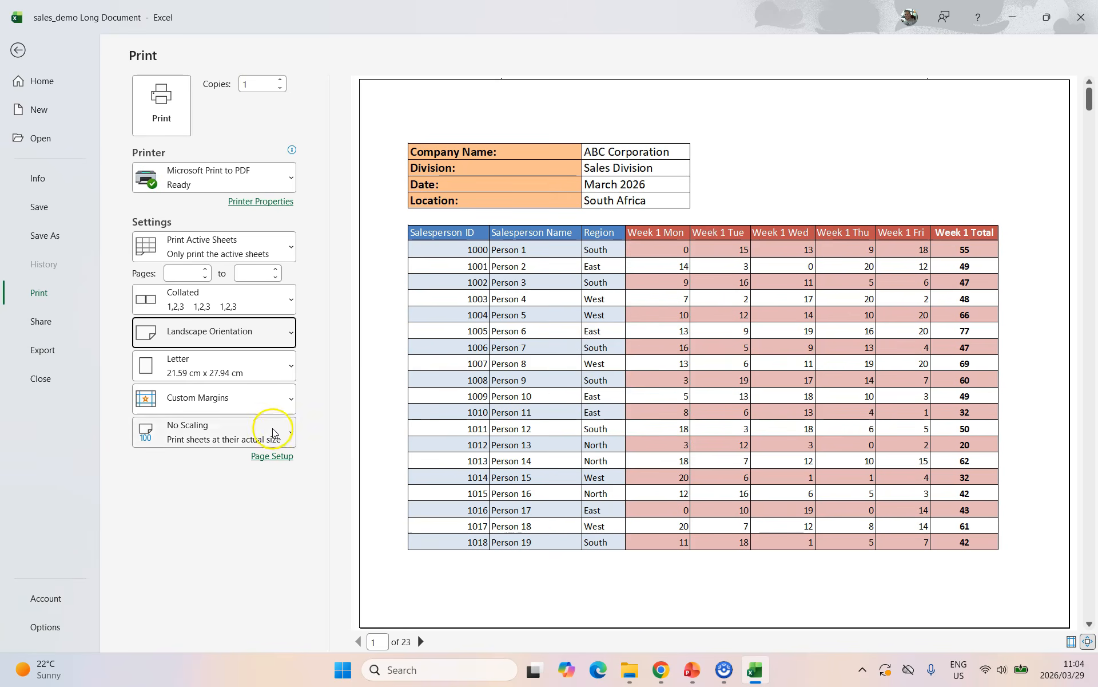
click(288, 365)
click(221, 223)
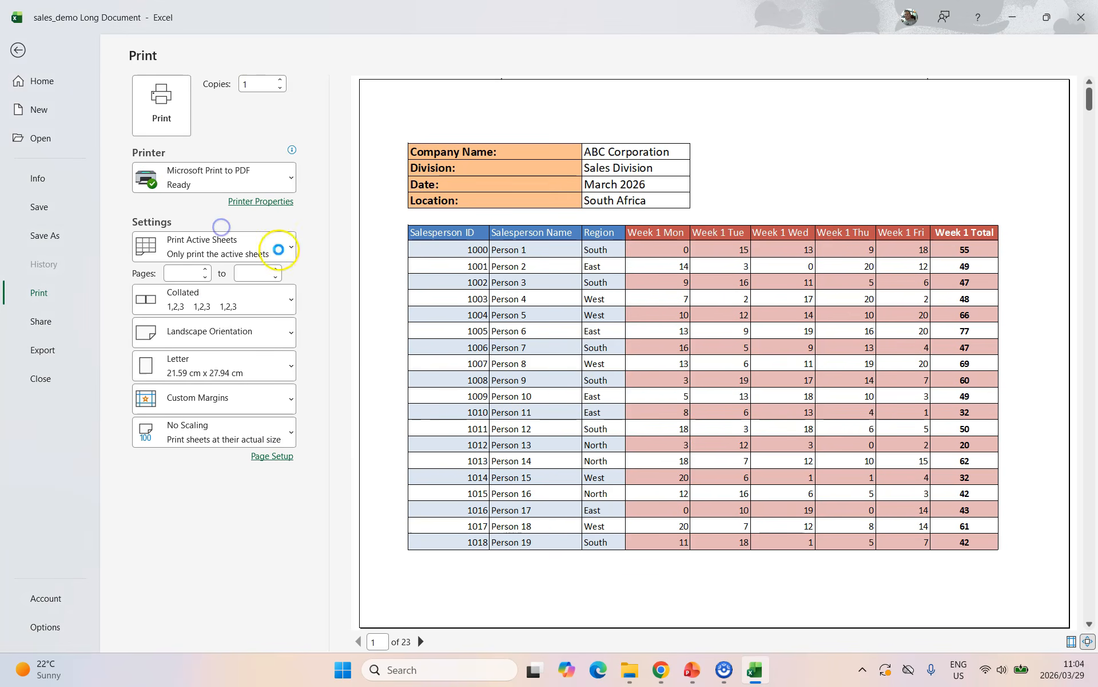
click(289, 409)
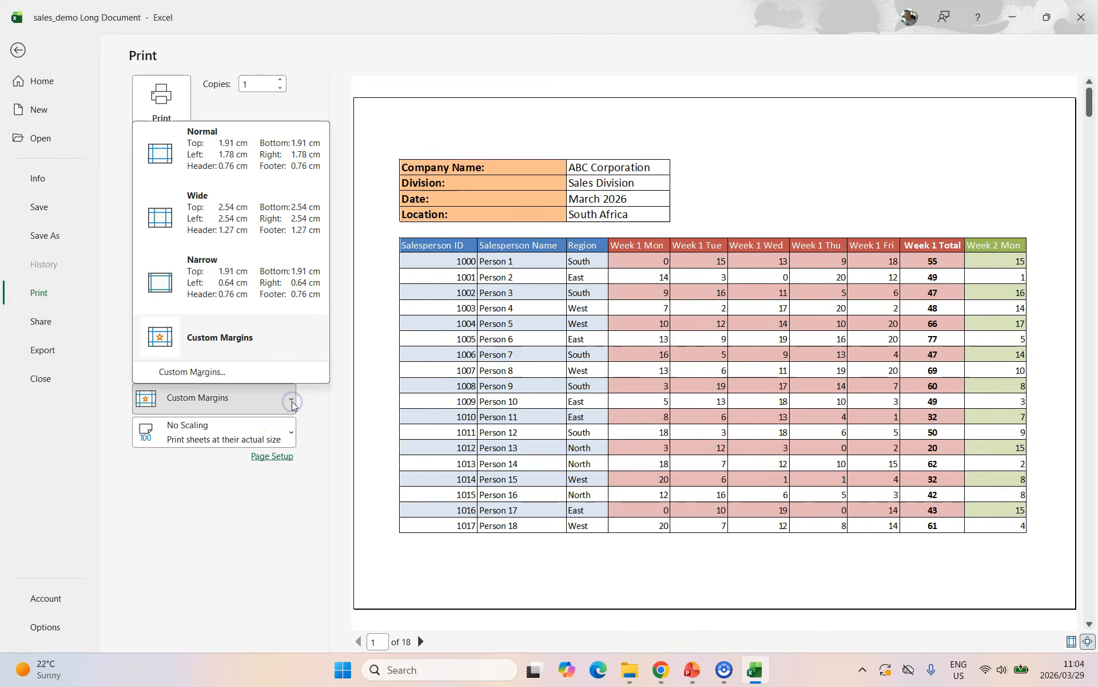
click(290, 402)
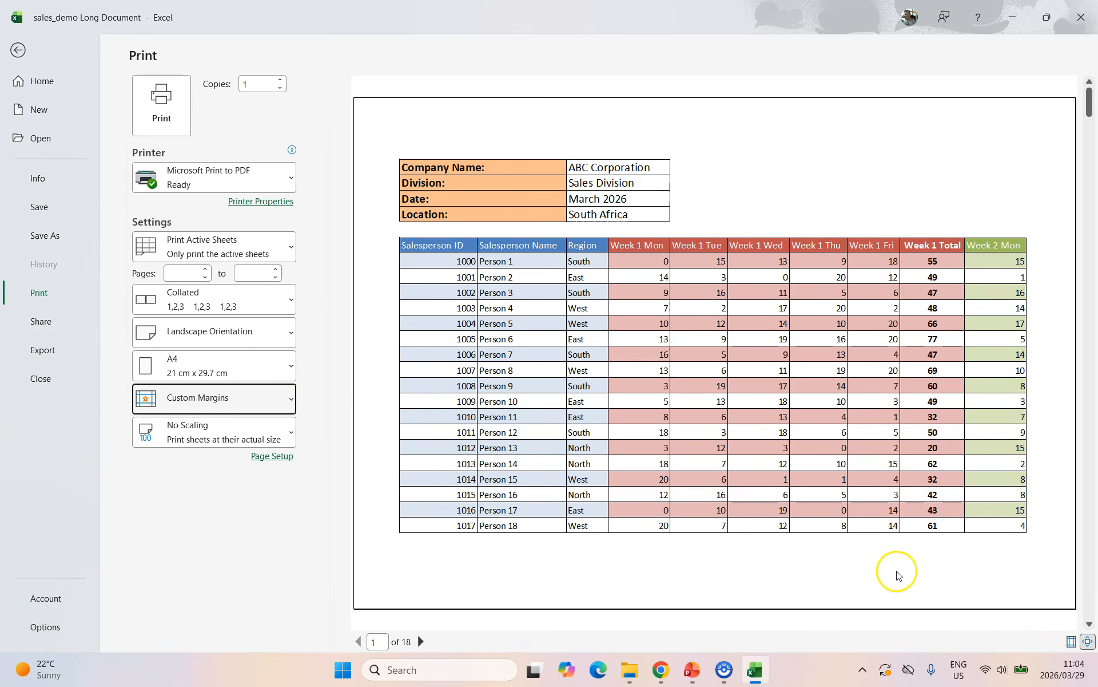
Show margins in the preview and pull the top, bottom, left and right margins toward the page edges.
click(1071, 642)
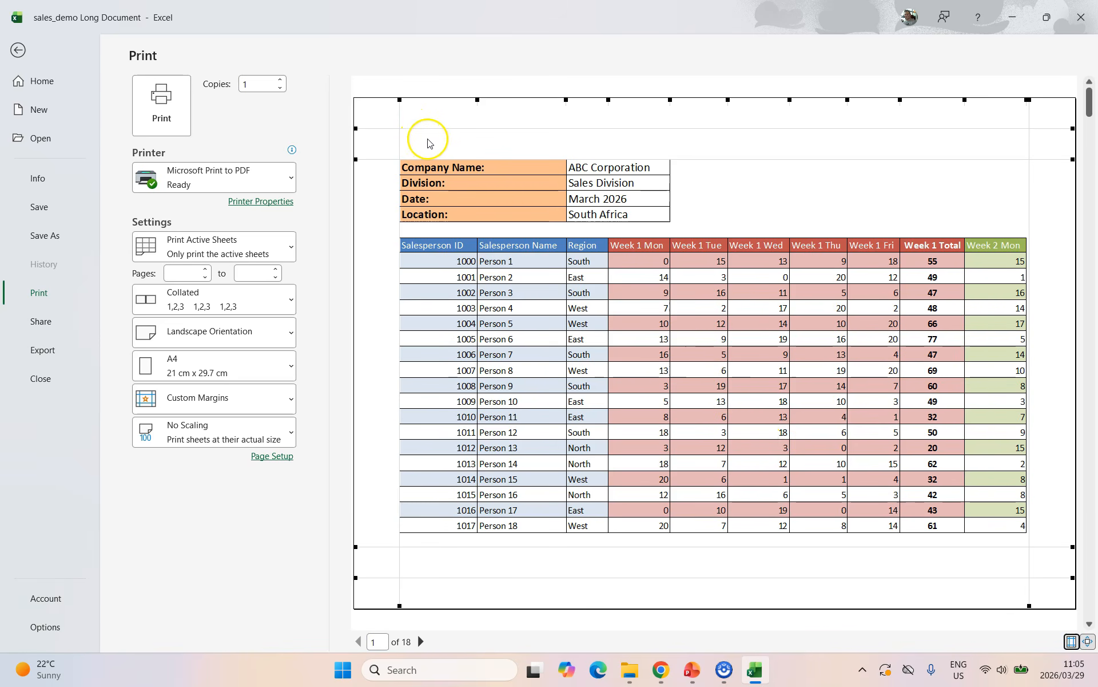
drag(356, 159, 355, 147)
mouse_move(355, 547)
mouse_down()
mouse_move(348, 571)
mouse_move(350, 561)
mouse_up()
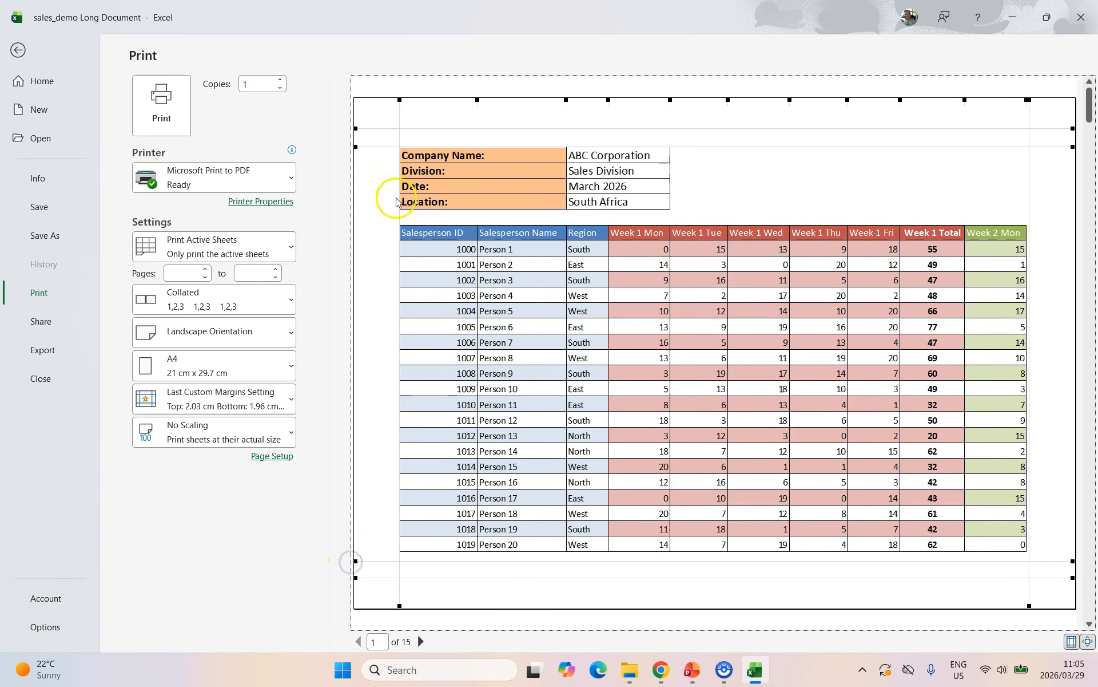
drag(400, 98, 375, 100)
drag(1029, 98, 1056, 100)
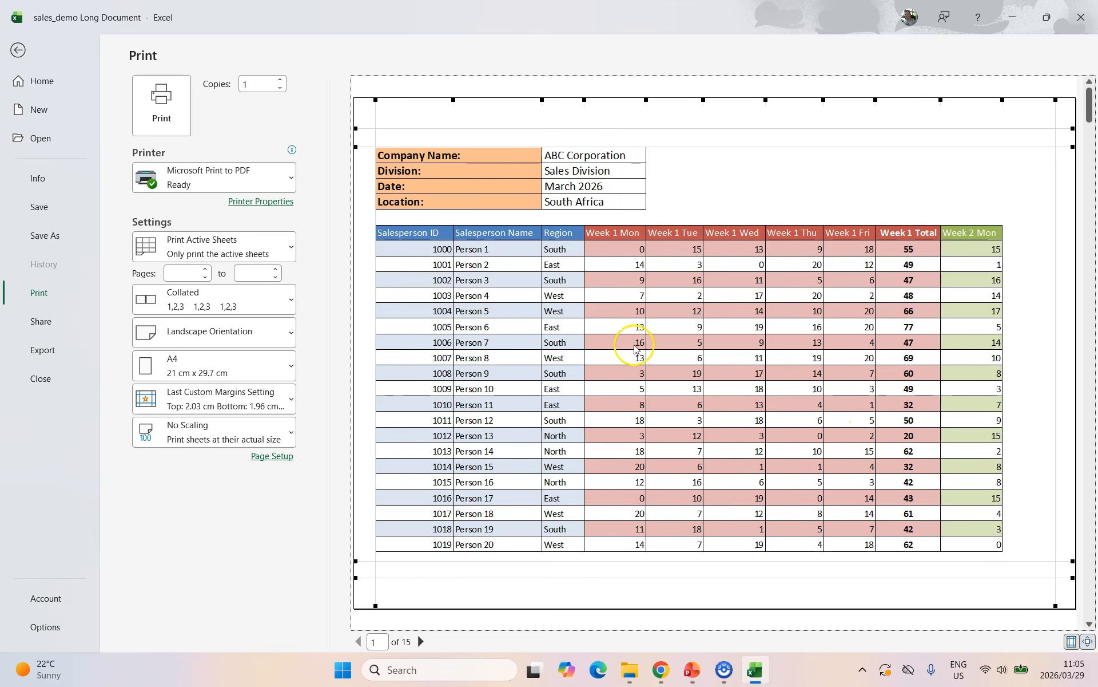
mouse_move(358, 578)
mouse_down()
mouse_move(355, 593)
mouse_move(355, 577)
mouse_up()
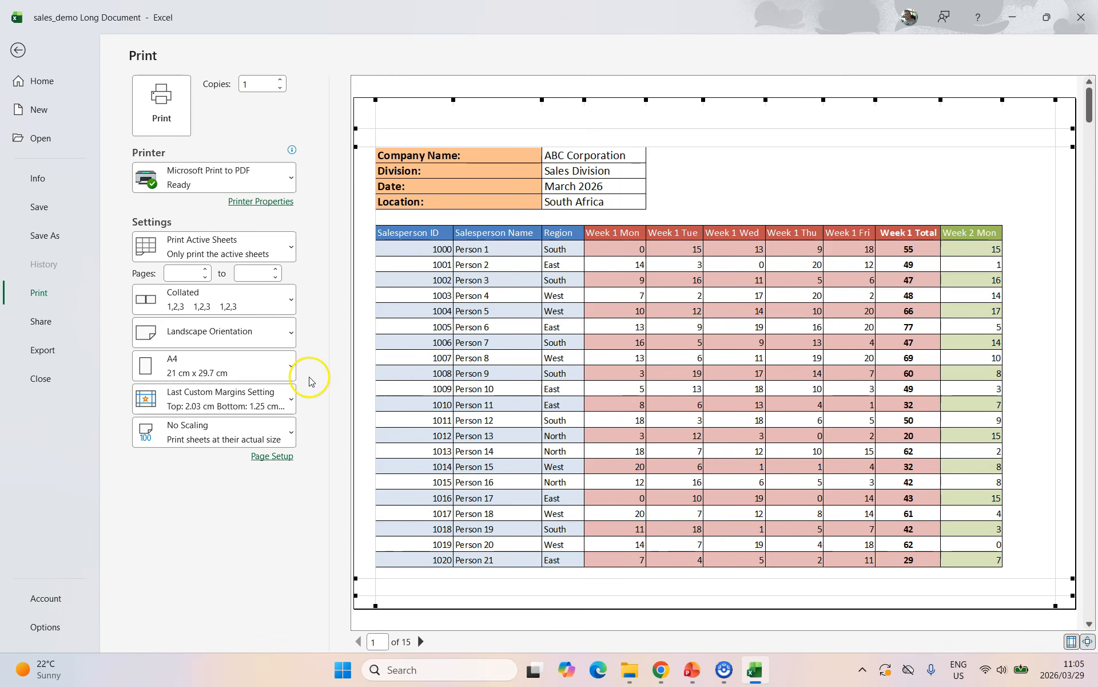
Try Fit Sheet and Fit All Columns scaling, settling on Fit All Rows on One Page.
click(191, 430)
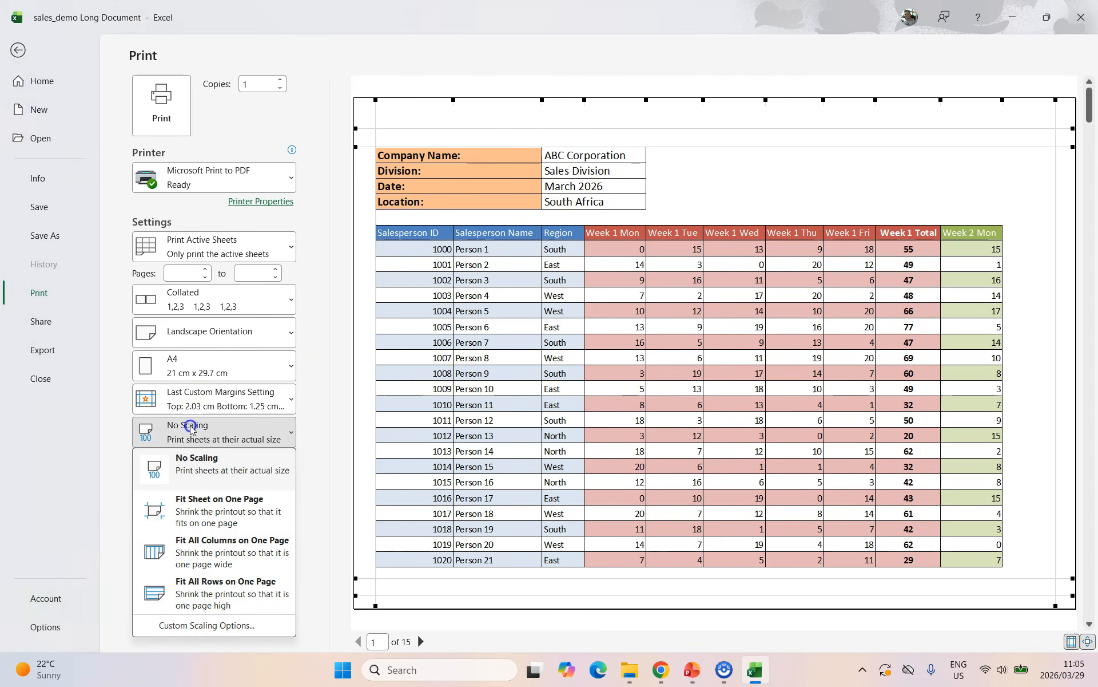
click(208, 509)
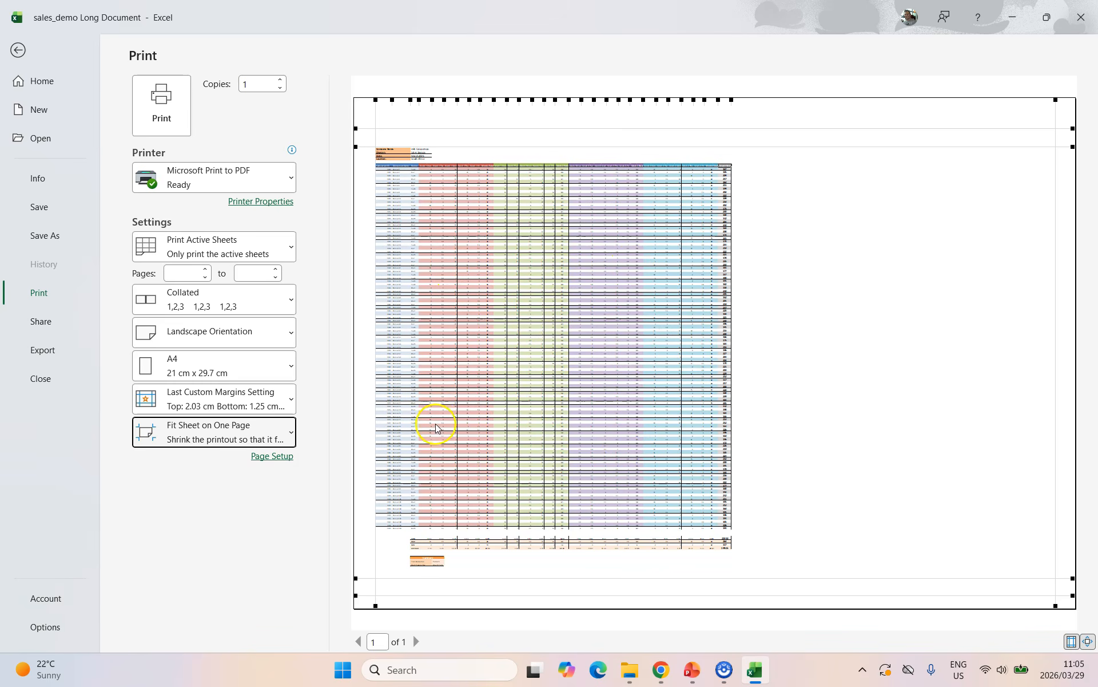
click(290, 430)
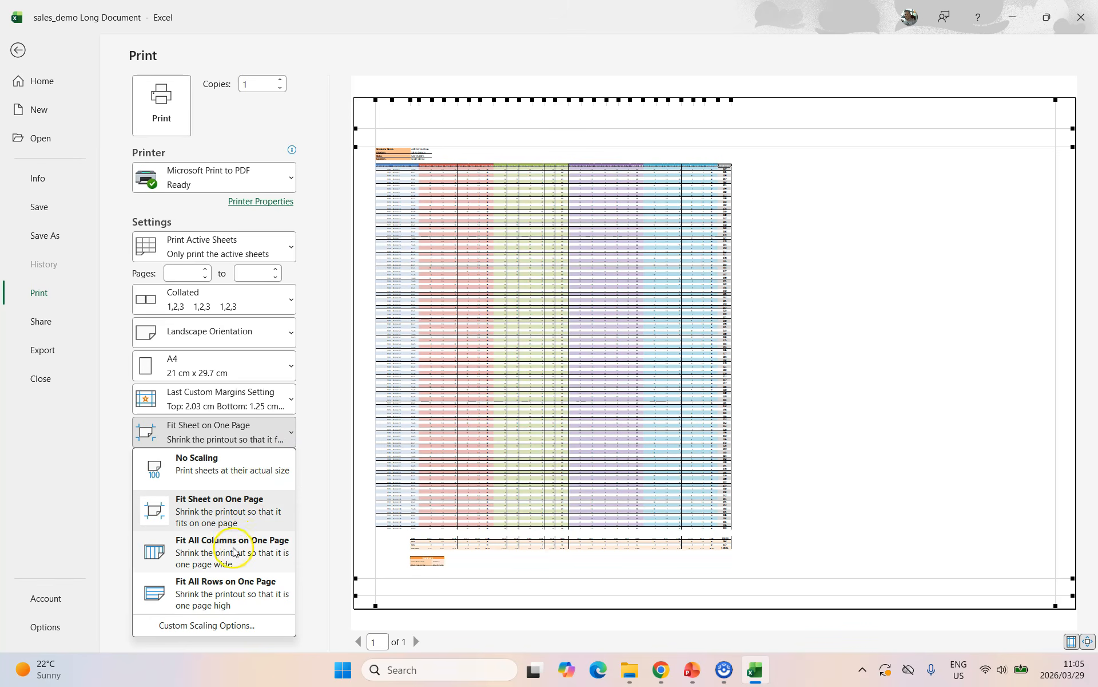
click(234, 554)
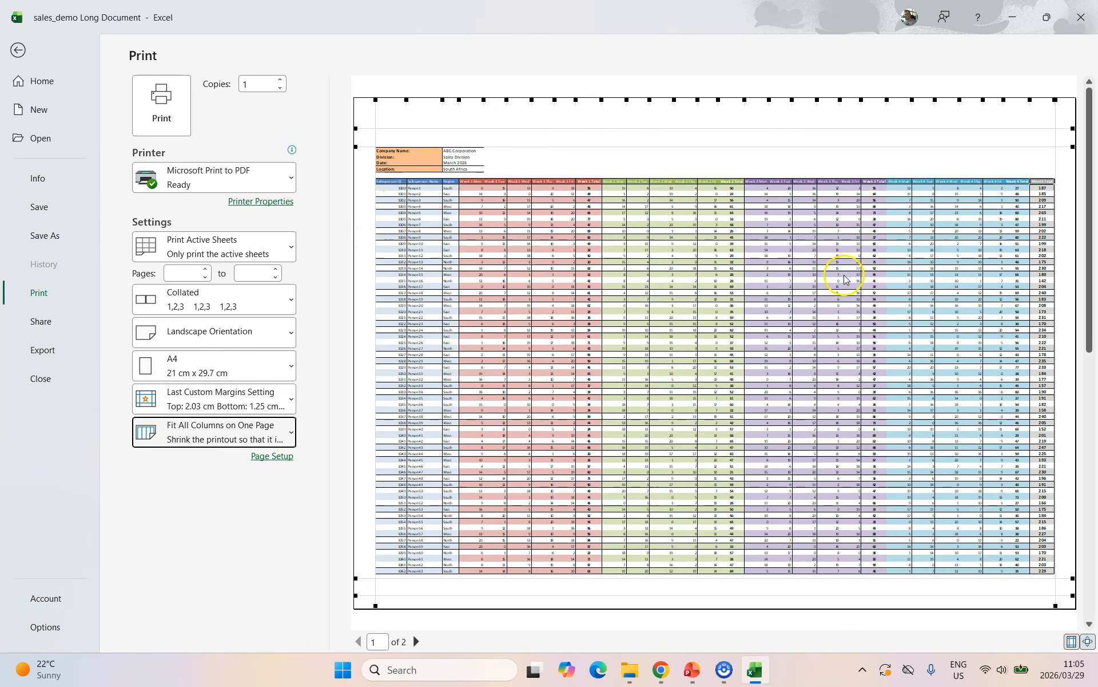
scroll(843, 275, down, 1)
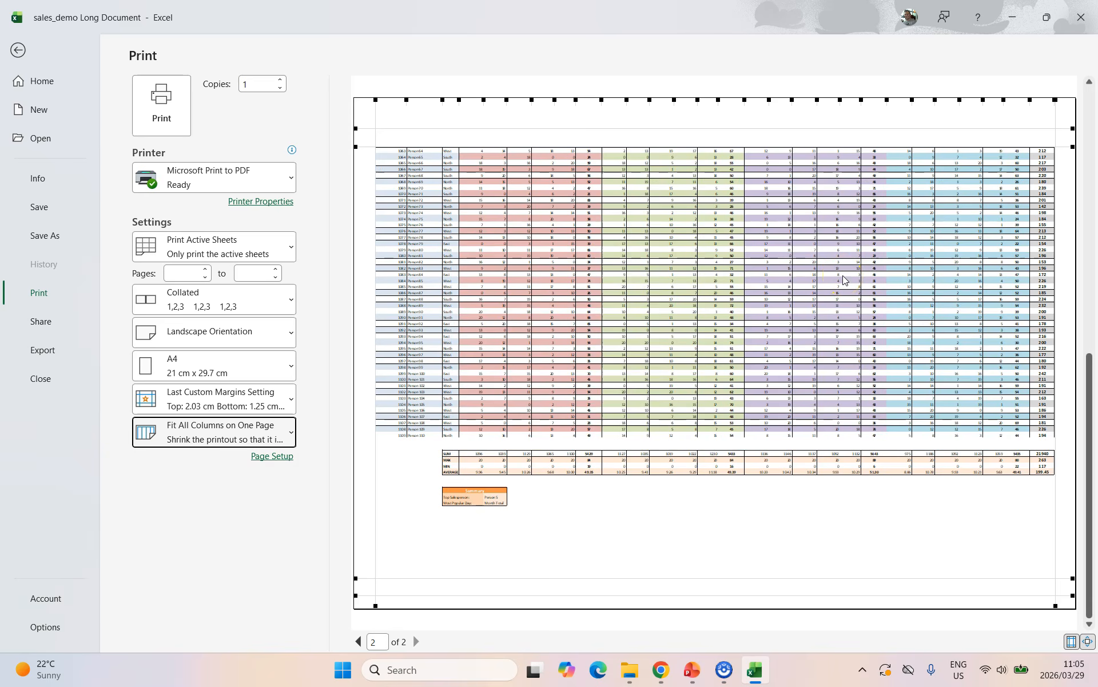
scroll(843, 275, up, 1)
click(285, 439)
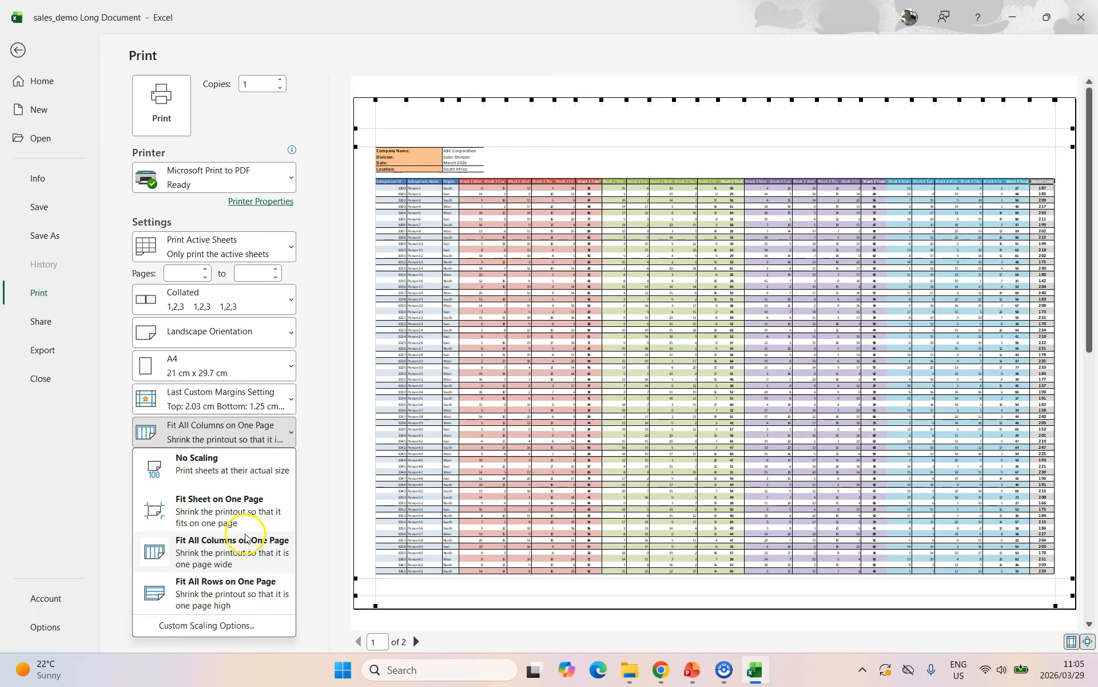
click(237, 583)
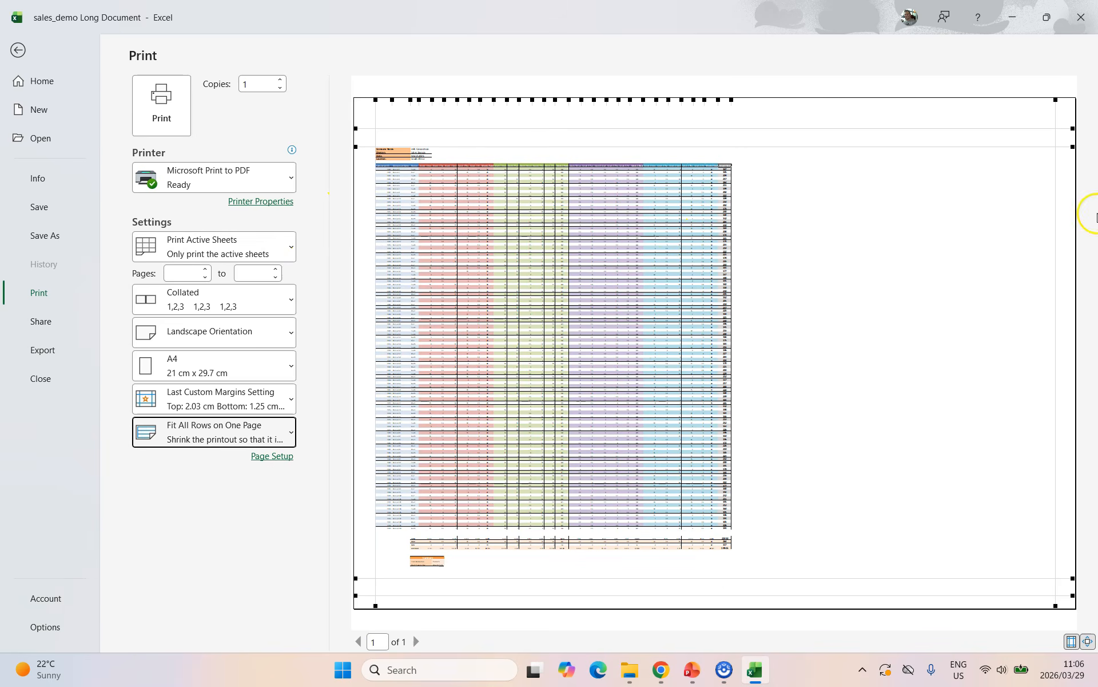
Use Custom Scaling Options to fit the printout 1 page wide by 3 pages tall.
click(291, 429)
click(225, 626)
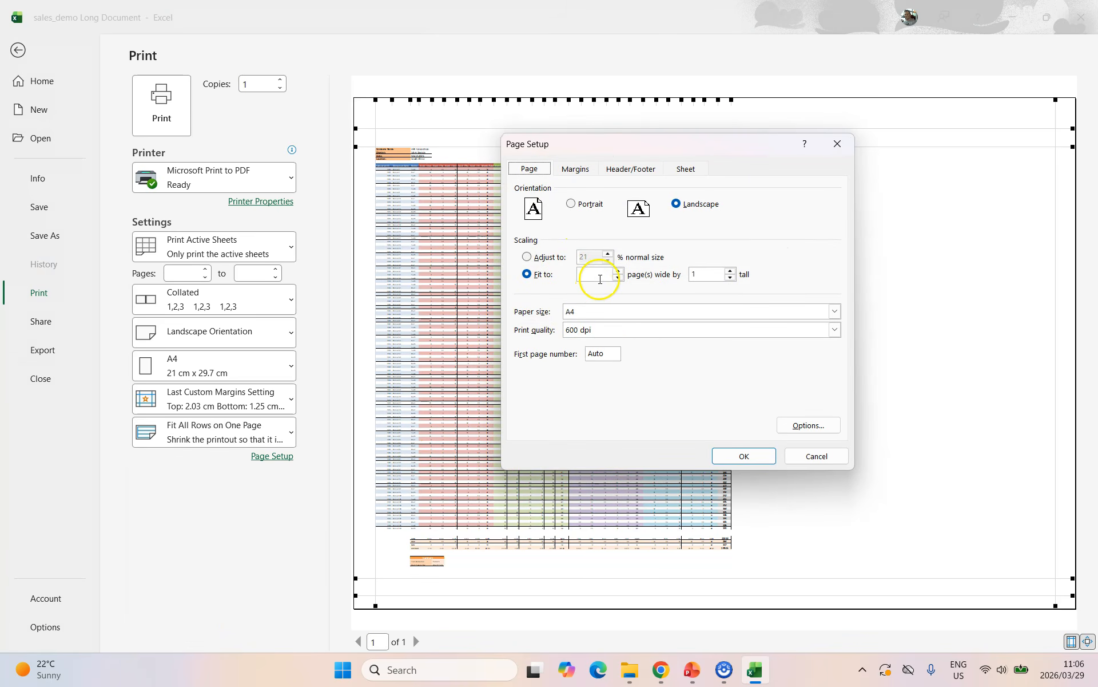
click(526, 257)
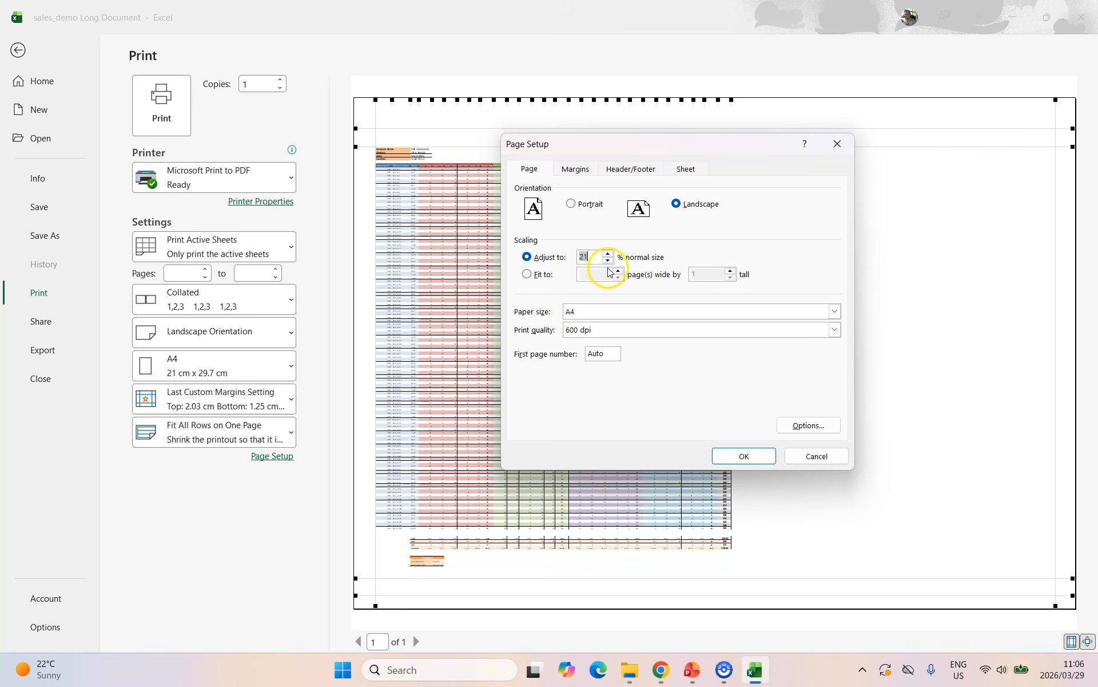
click(526, 273)
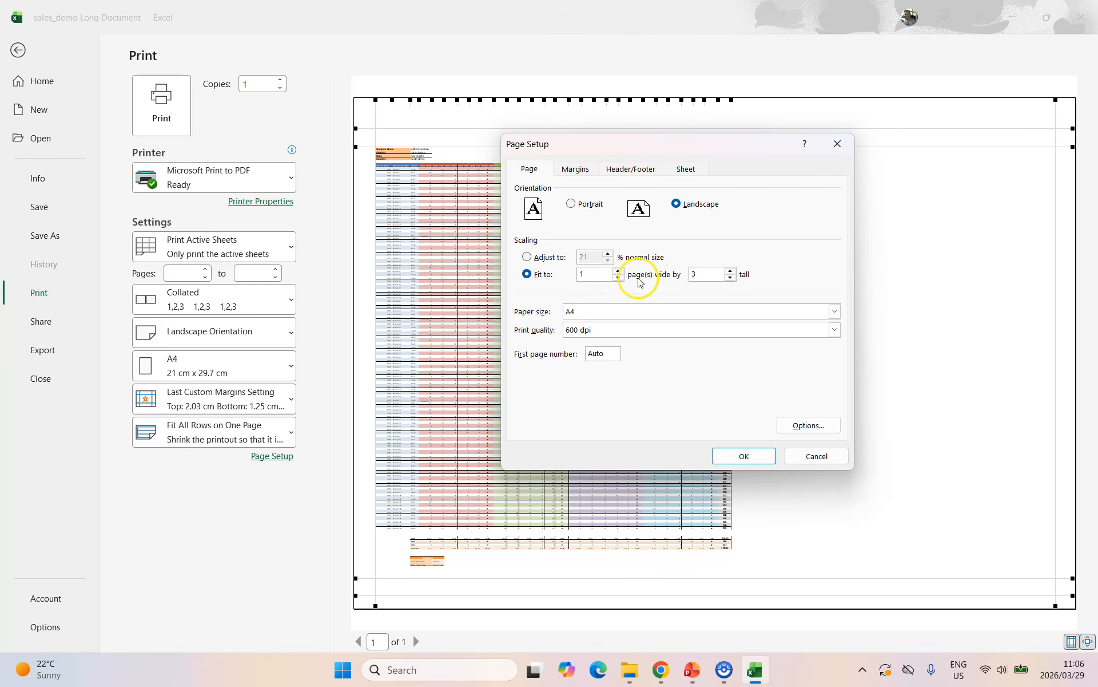
click(745, 456)
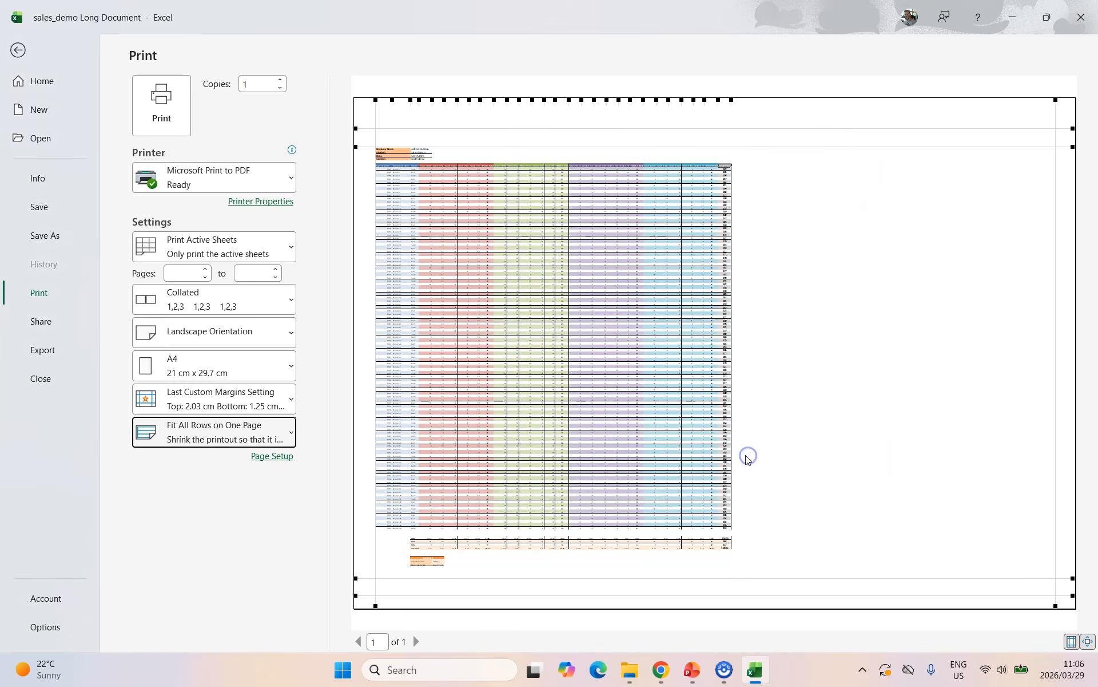
scroll(910, 252, down, 3)
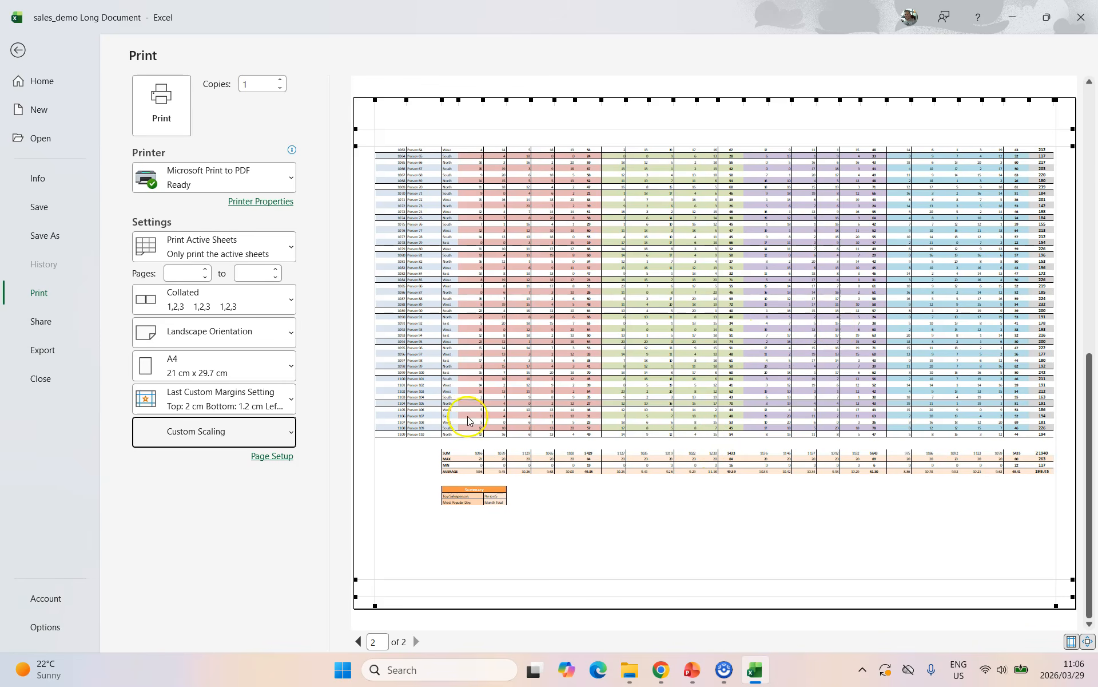
Change the Page Setup fit-to scaling so the printout becomes 3 pages wide by 2 tall.
click(267, 455)
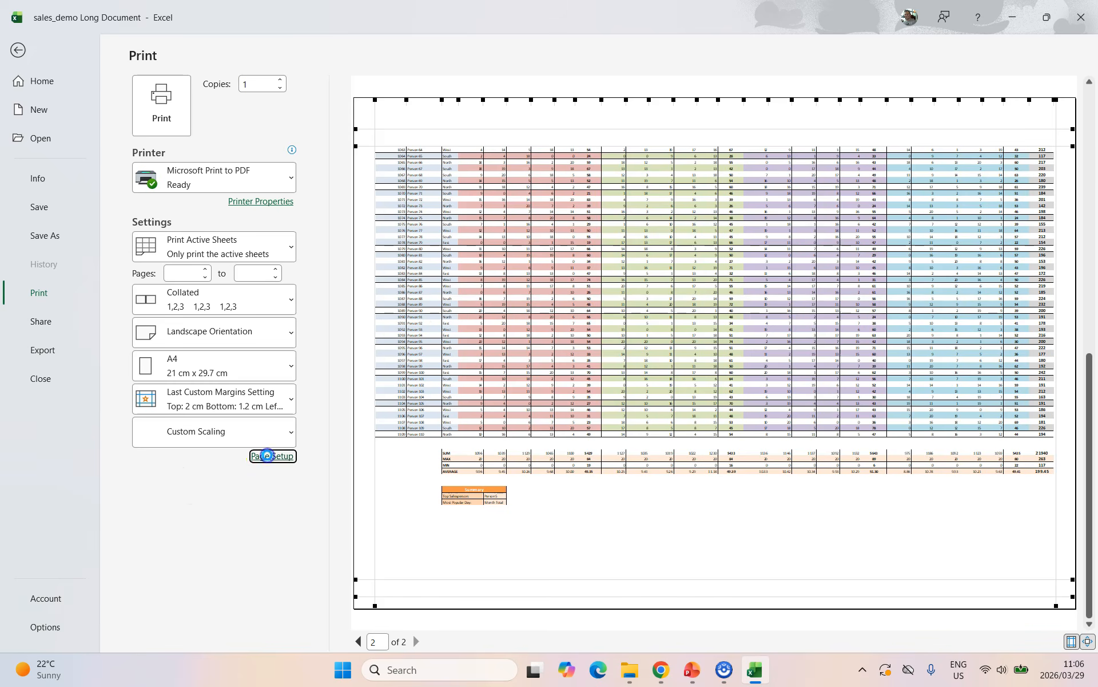
click(590, 274)
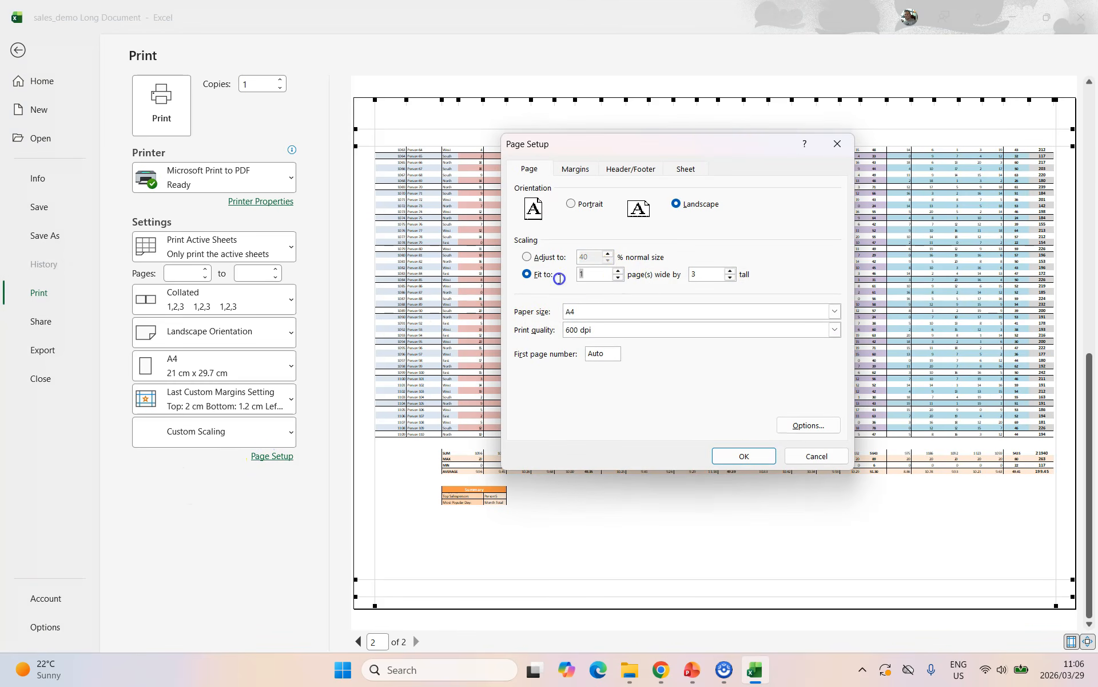
drag(704, 275, 689, 281)
text(1)
click(746, 455)
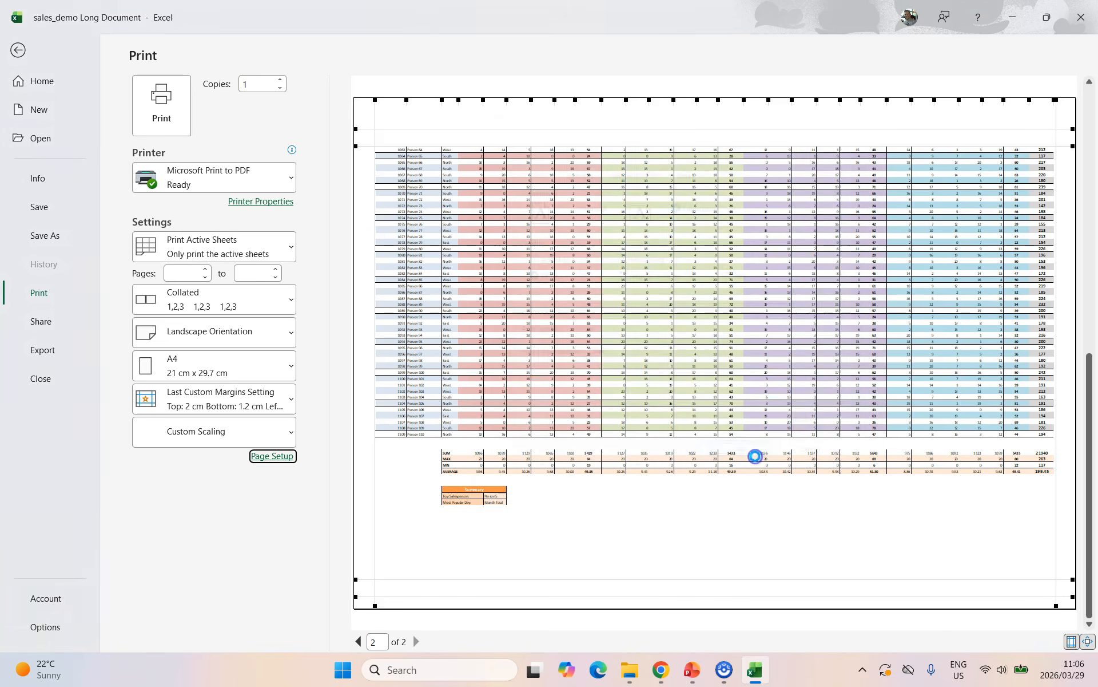
Page through the four-page preview and bring up Page Setup showing the fit-to scaling.
scroll(609, 282, up, 1)
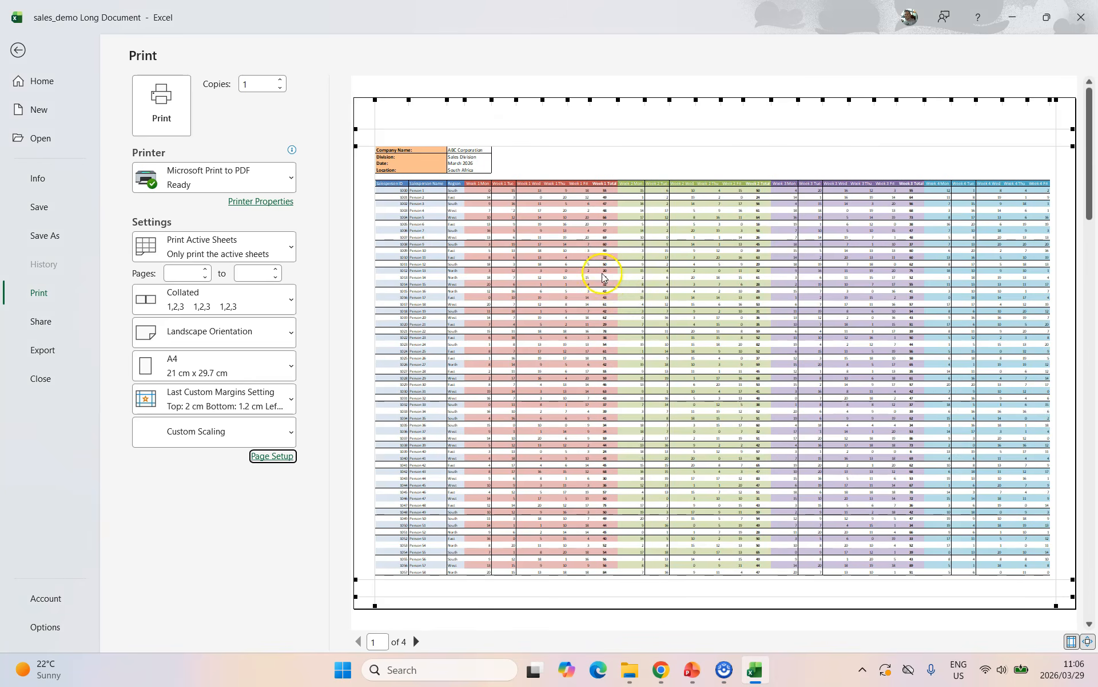
scroll(587, 280, down, 1)
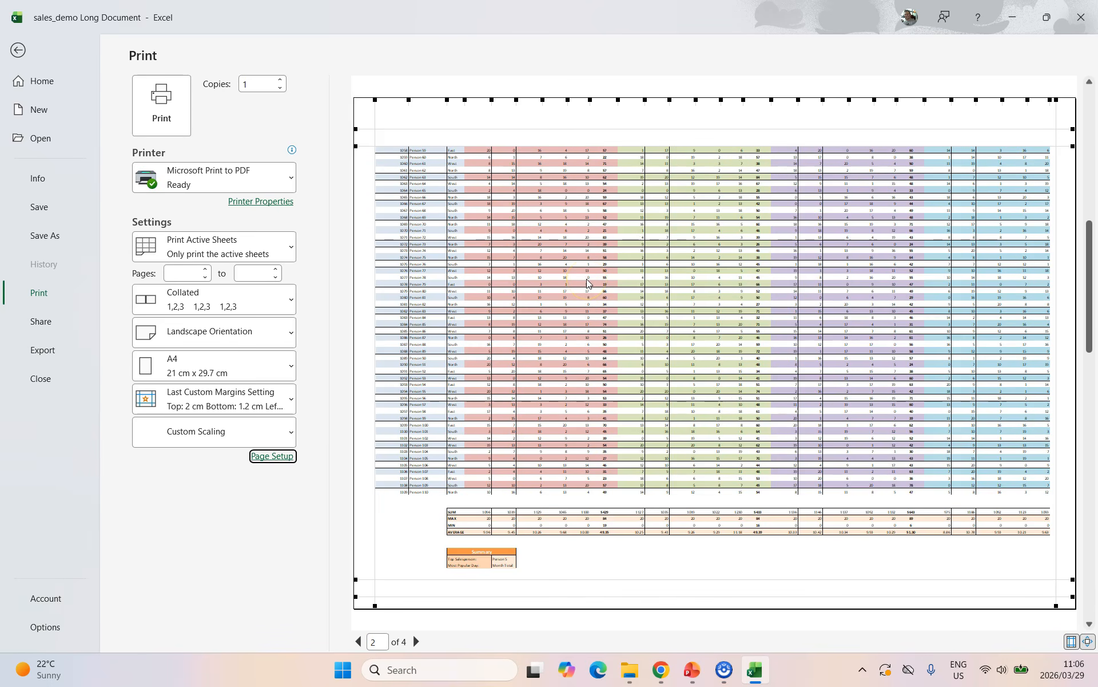
scroll(586, 279, down, 1)
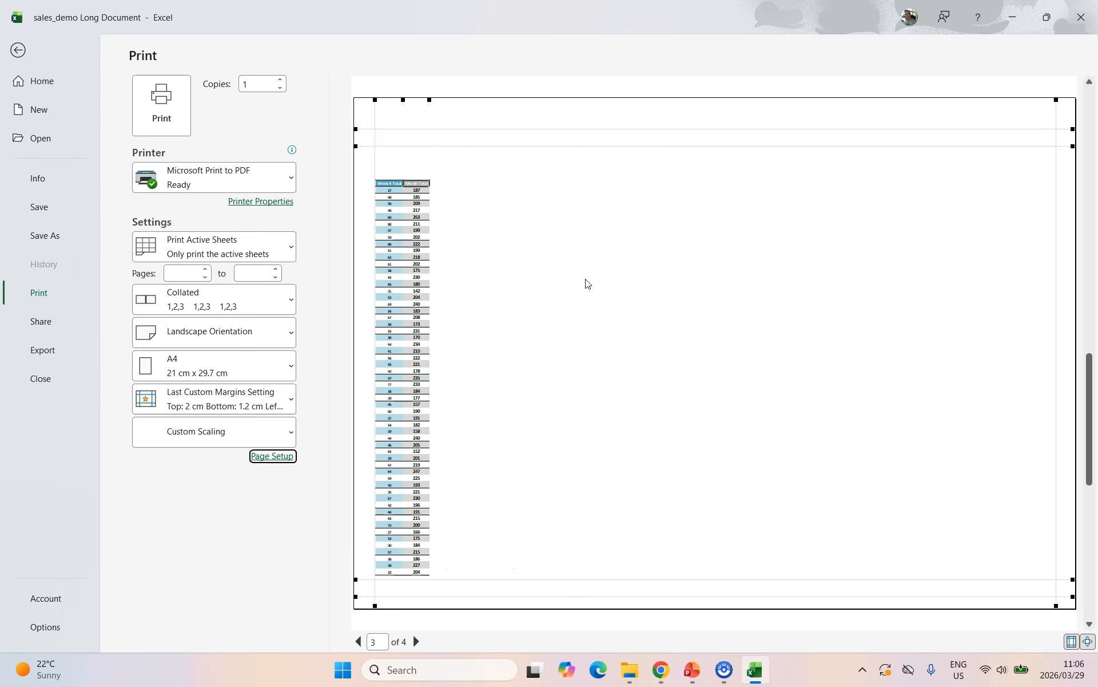
scroll(571, 281, down, 1)
scroll(570, 279, up, 3)
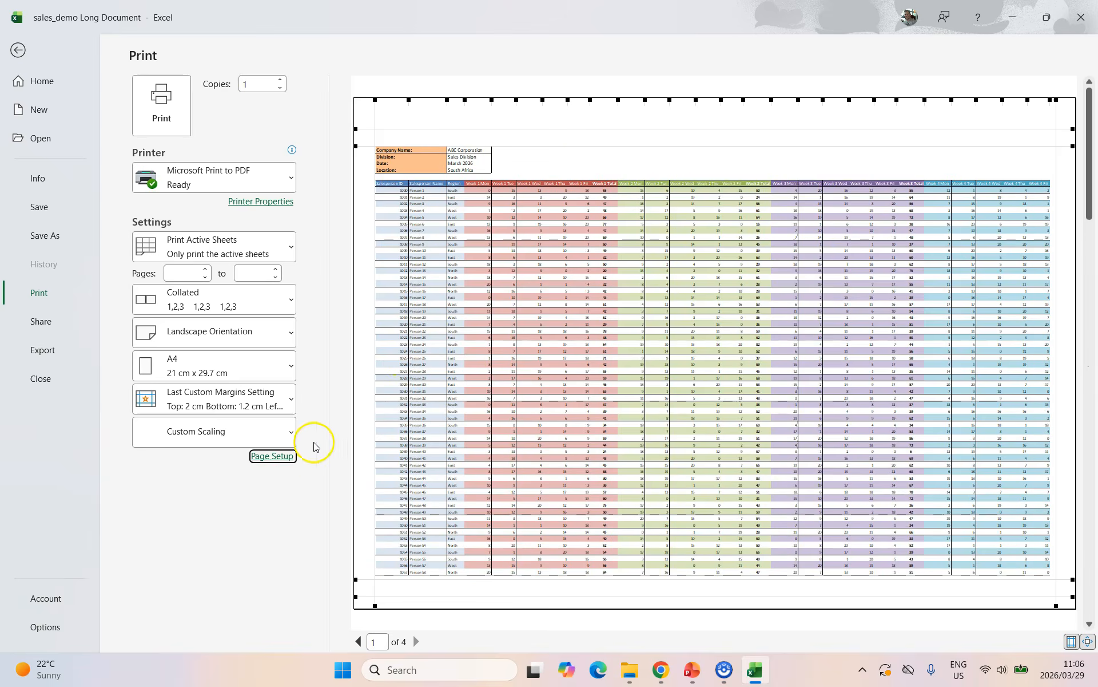
click(280, 457)
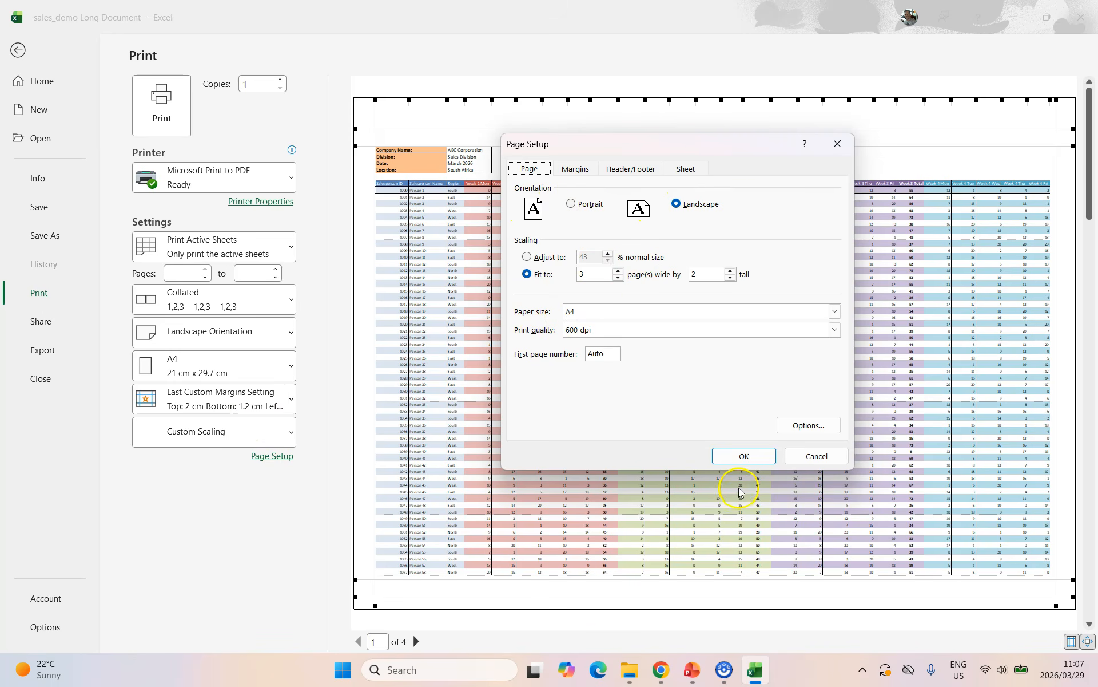
Lower fit-to pages wide to 1 (by 2 tall) and scroll through the resulting two-page preview.
click(618, 277)
click(755, 453)
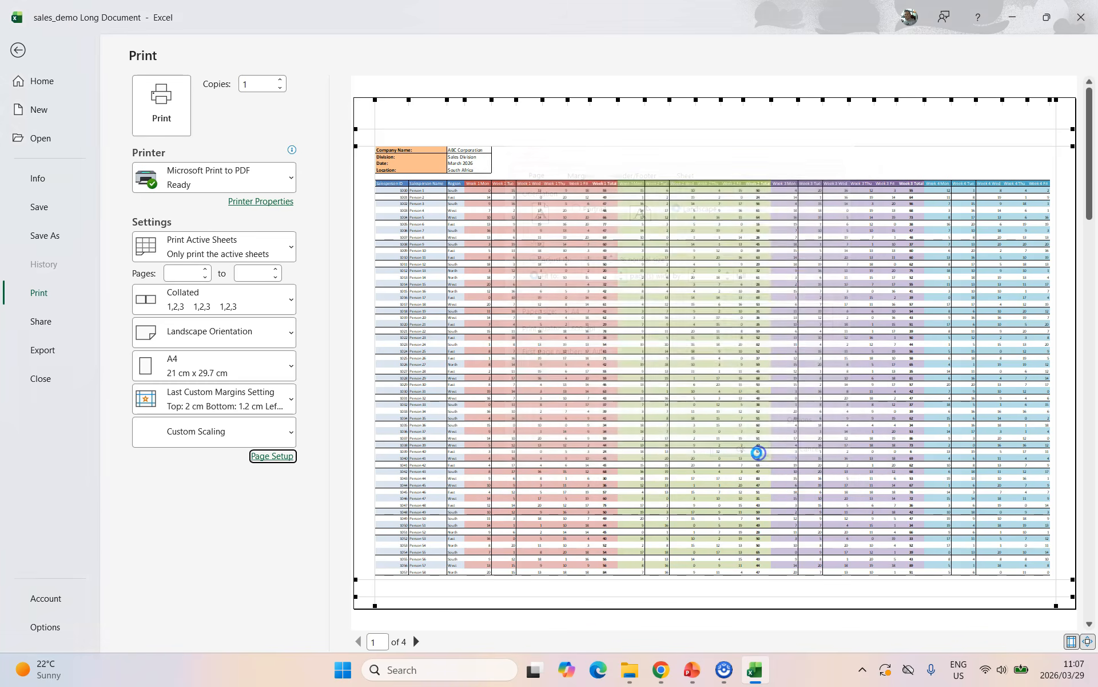
scroll(704, 335, down, 1)
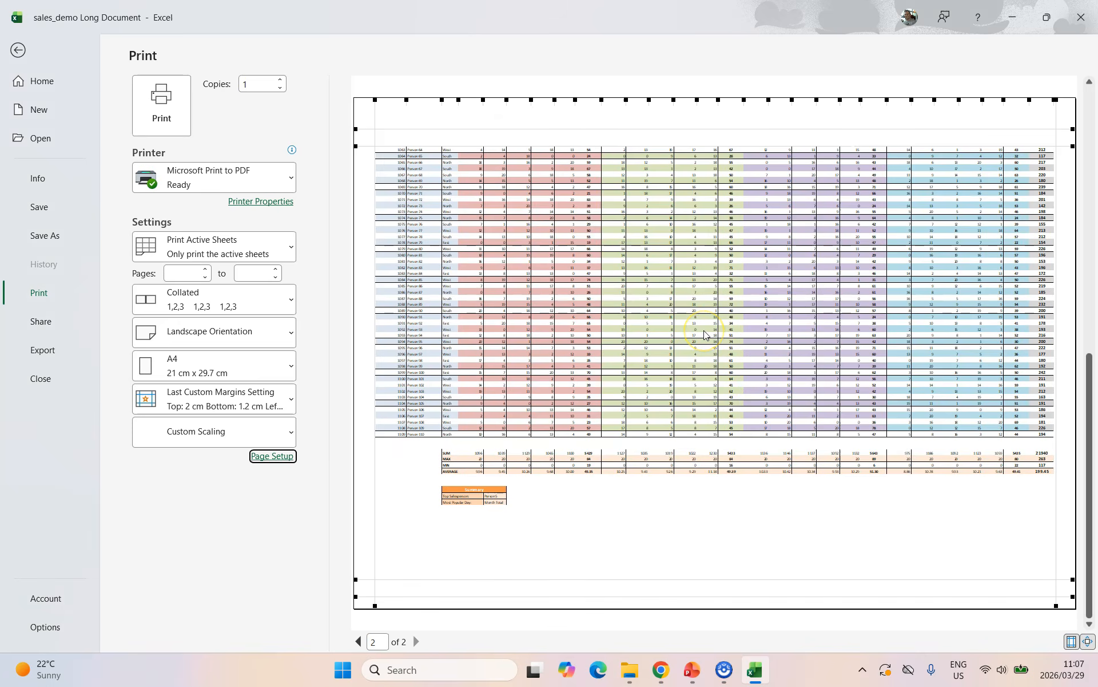
scroll(704, 335, up, 1)
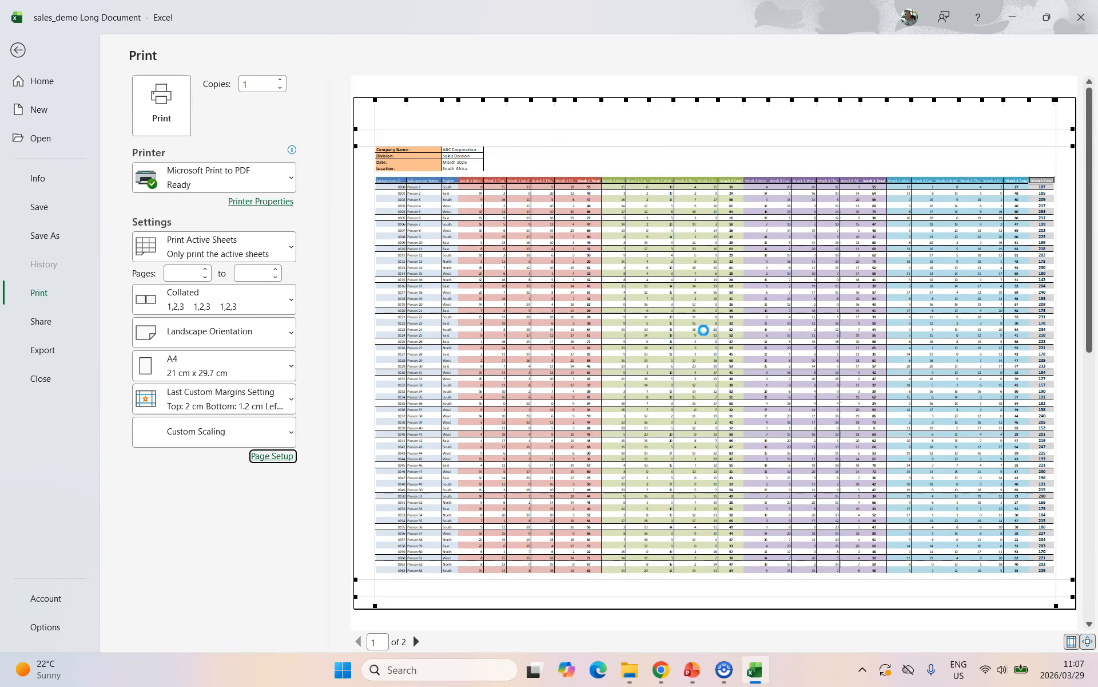
scroll(704, 331, down, 1)
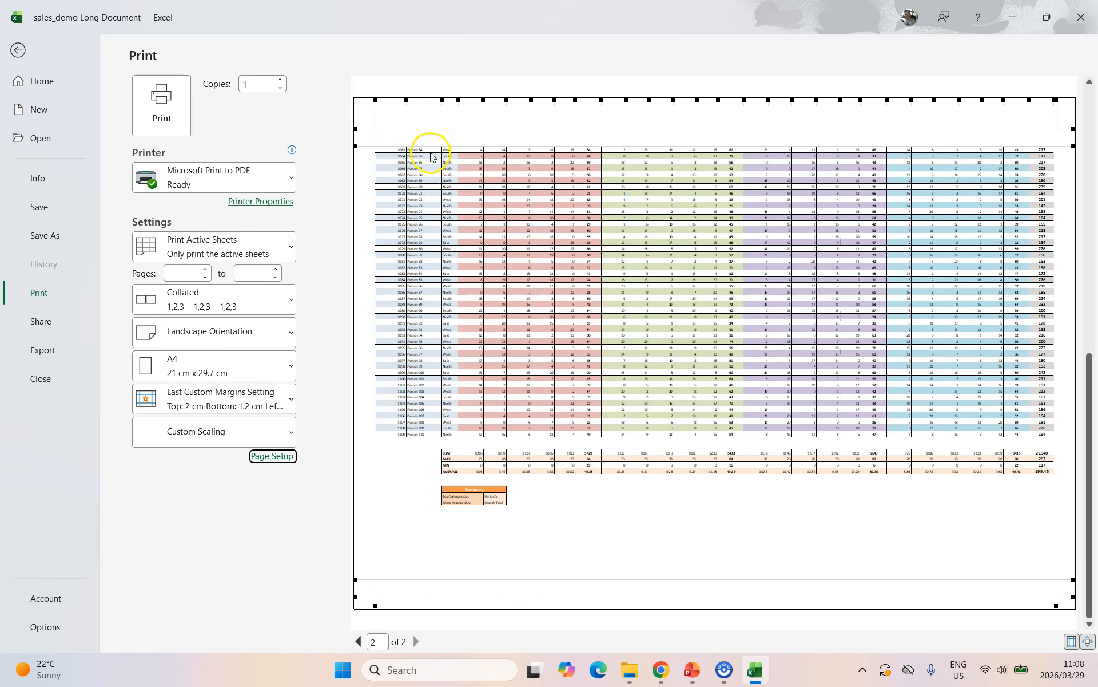
scroll(836, 222, up, 1)
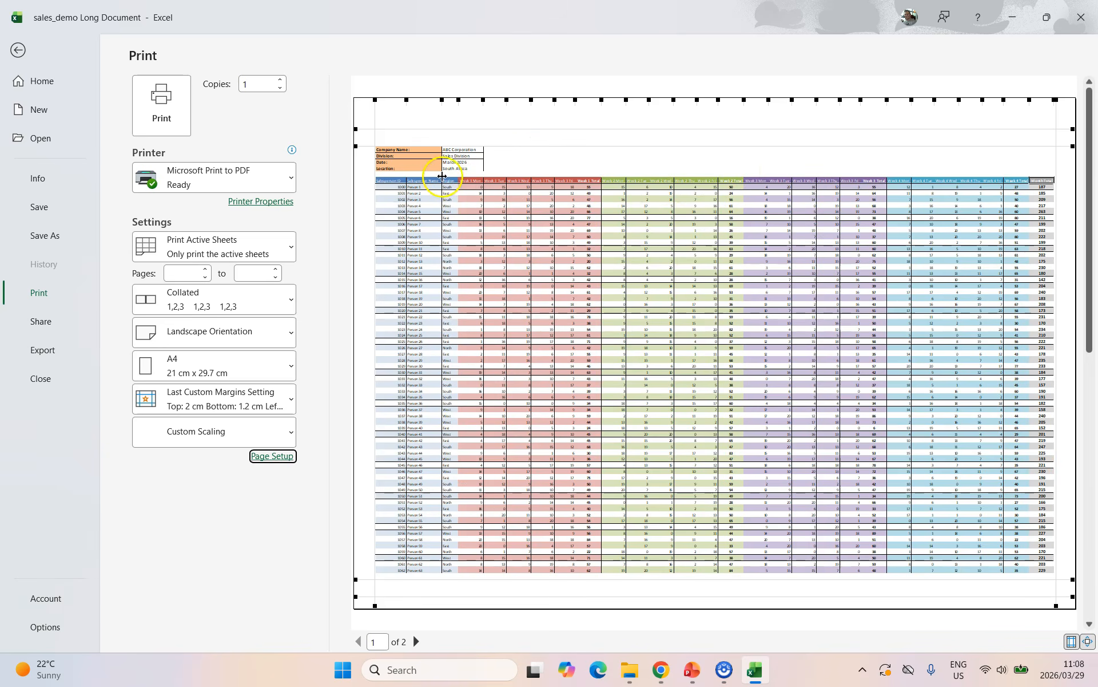
scroll(809, 300, down, 1)
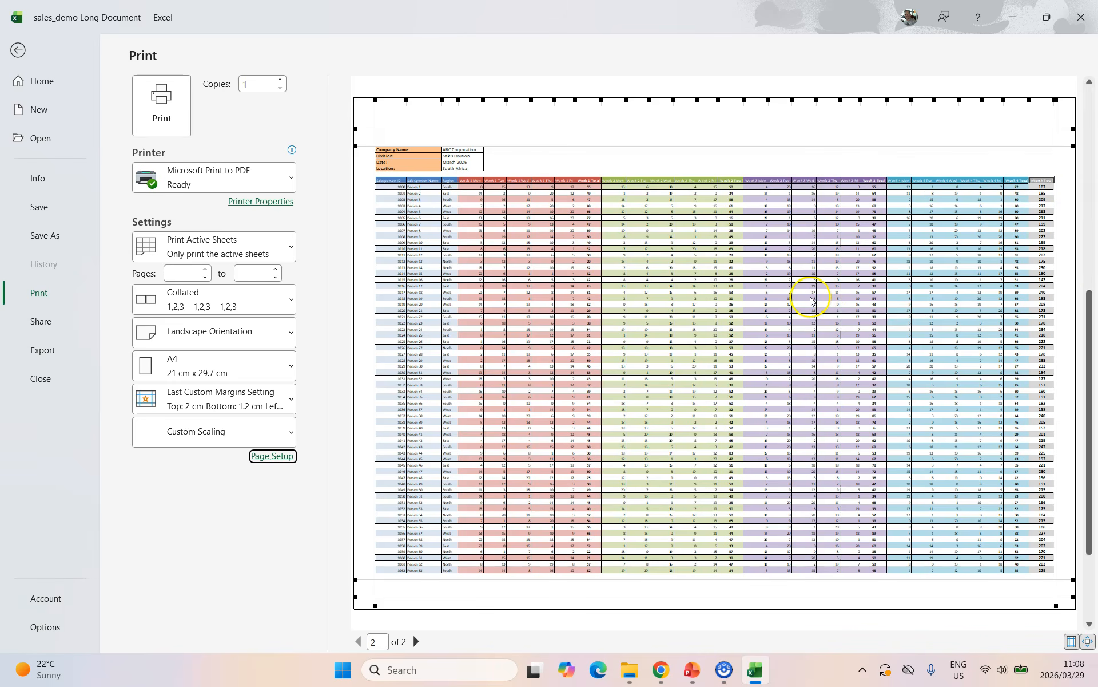
scroll(639, 301, up, 1)
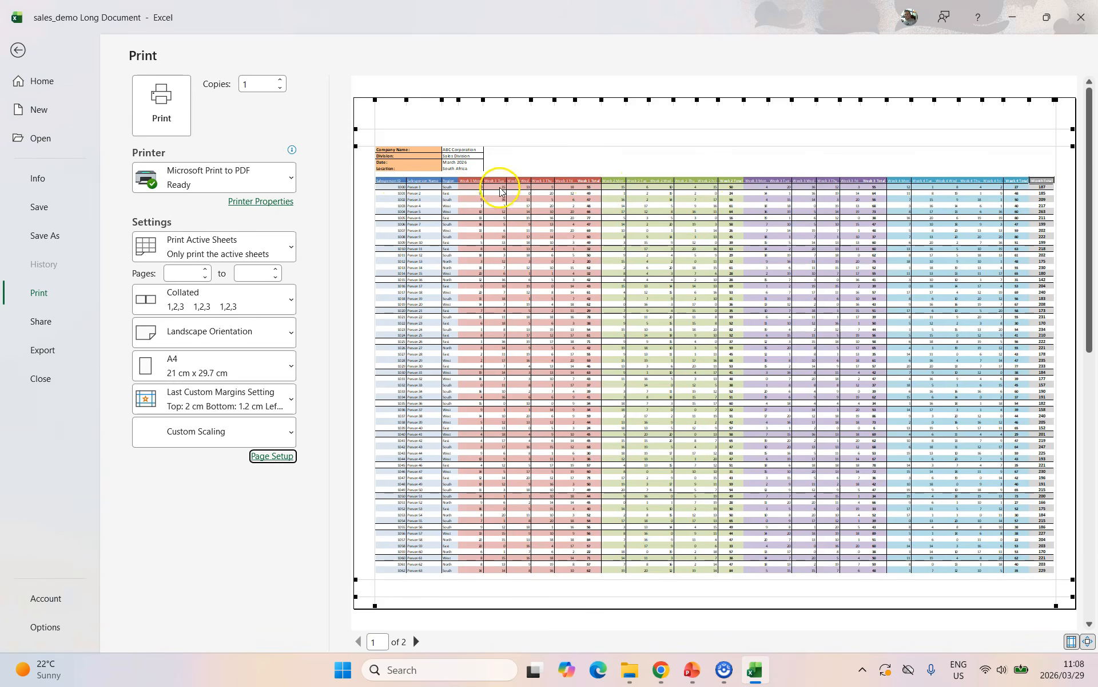
scroll(534, 240, down, 1)
scroll(534, 243, up, 1)
Review Page Setup's Sheet tab, cancel without changes, and return to the worksheet.
click(279, 458)
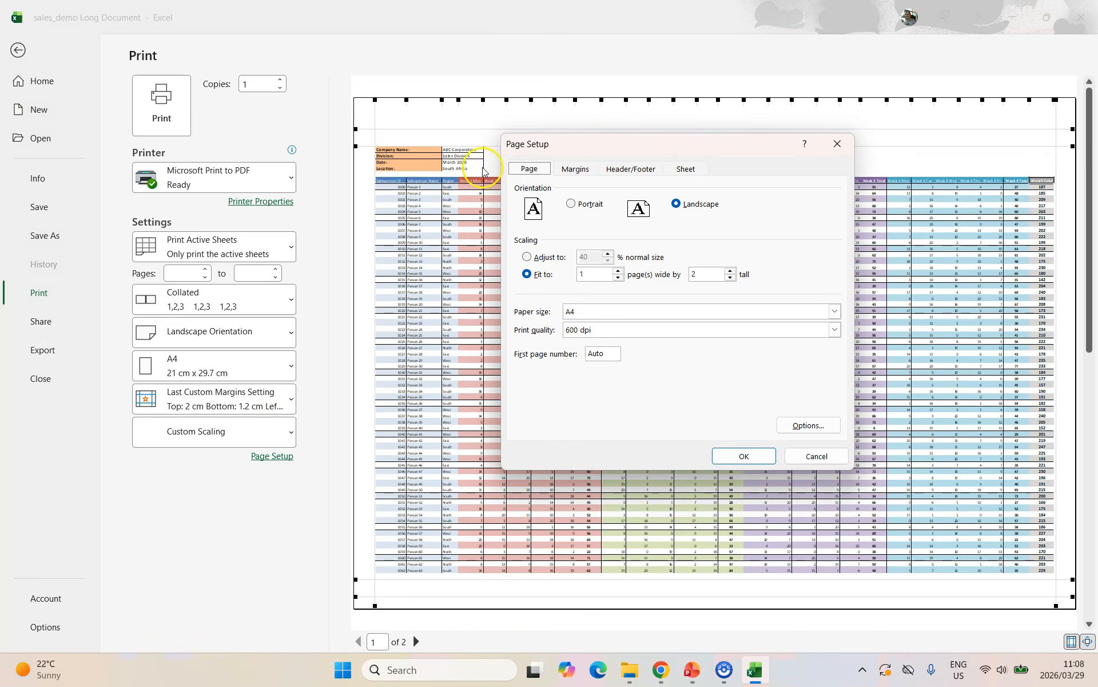
click(692, 170)
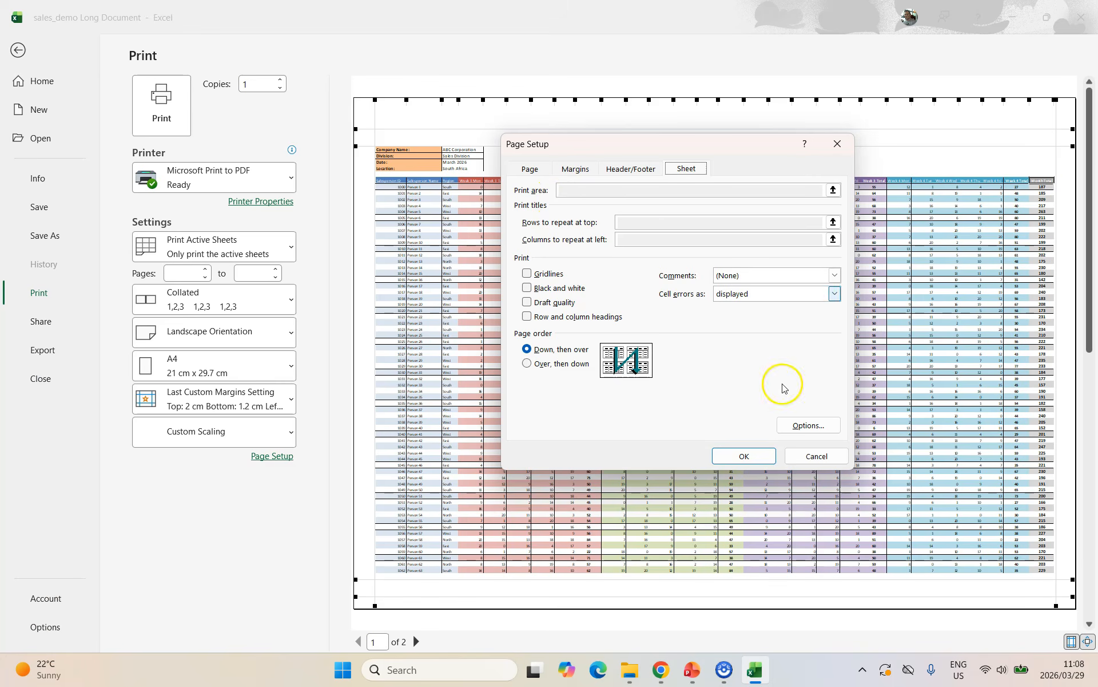
click(821, 458)
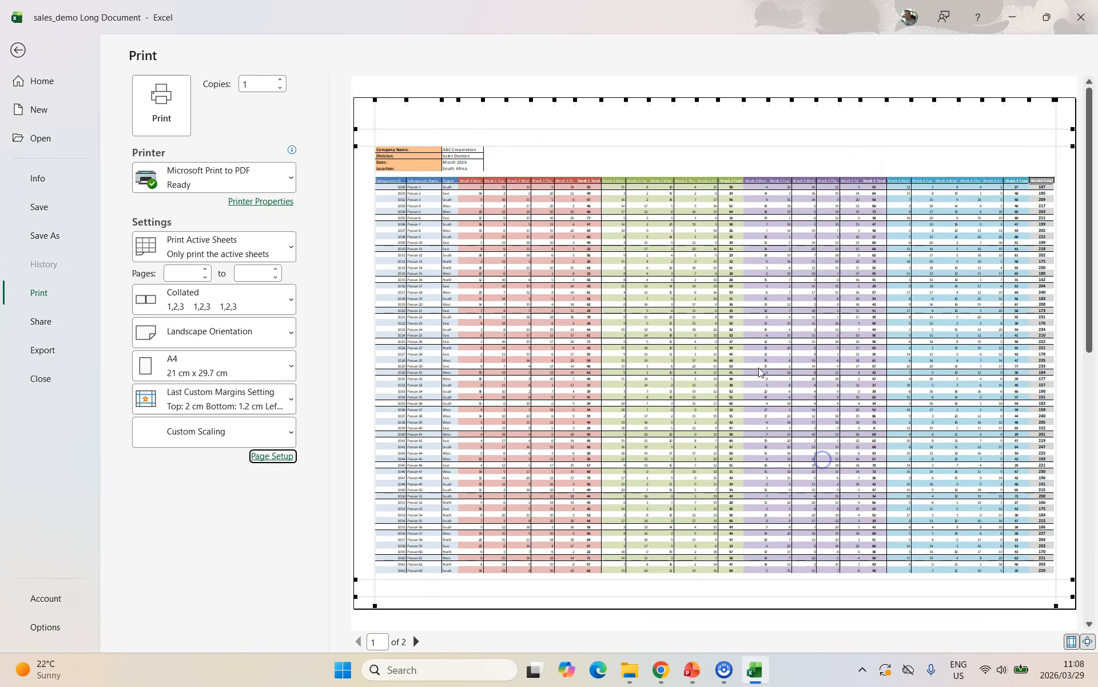
click(17, 50)
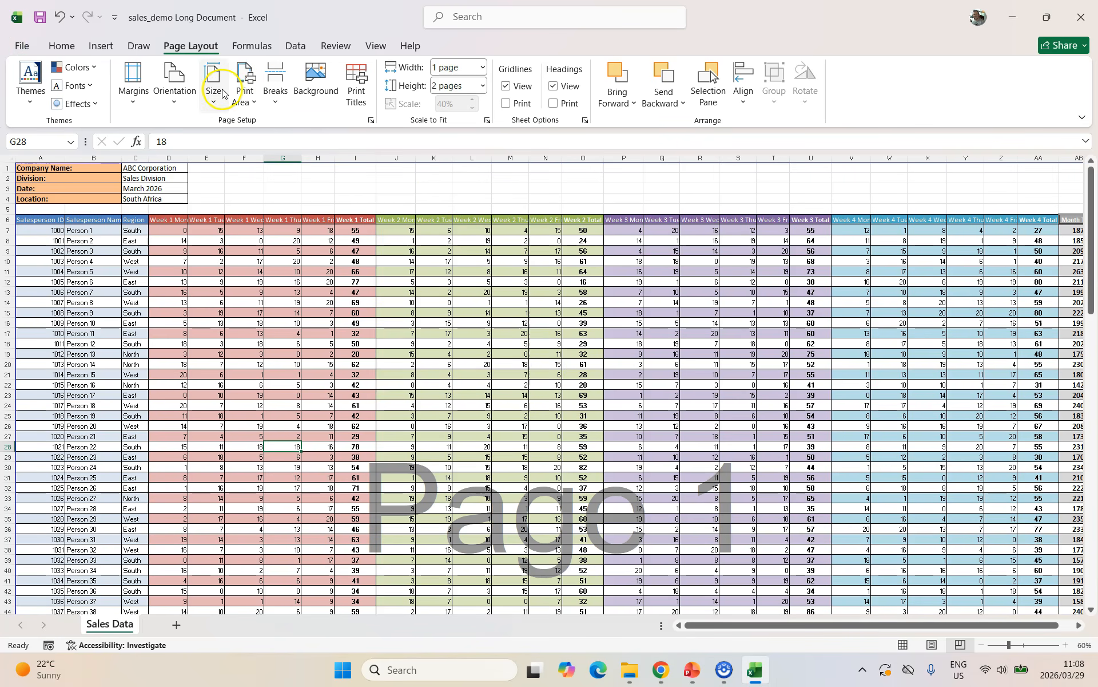
Set Rows to repeat at top to row 6 ($6:$6) in Page Setup.
click(372, 122)
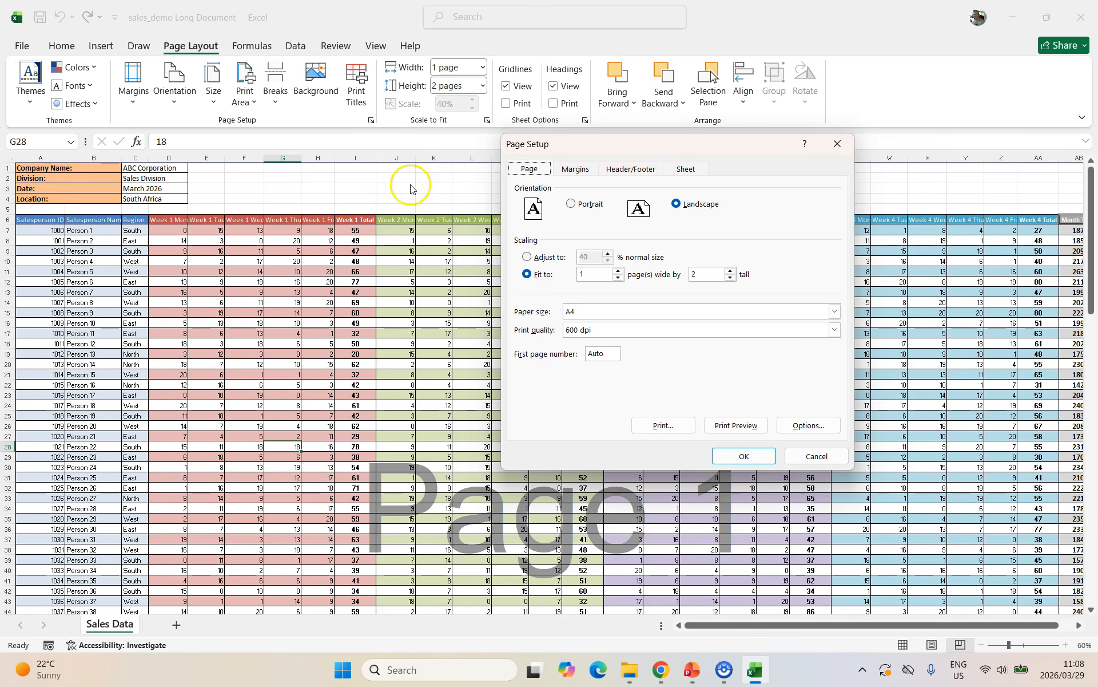
click(691, 171)
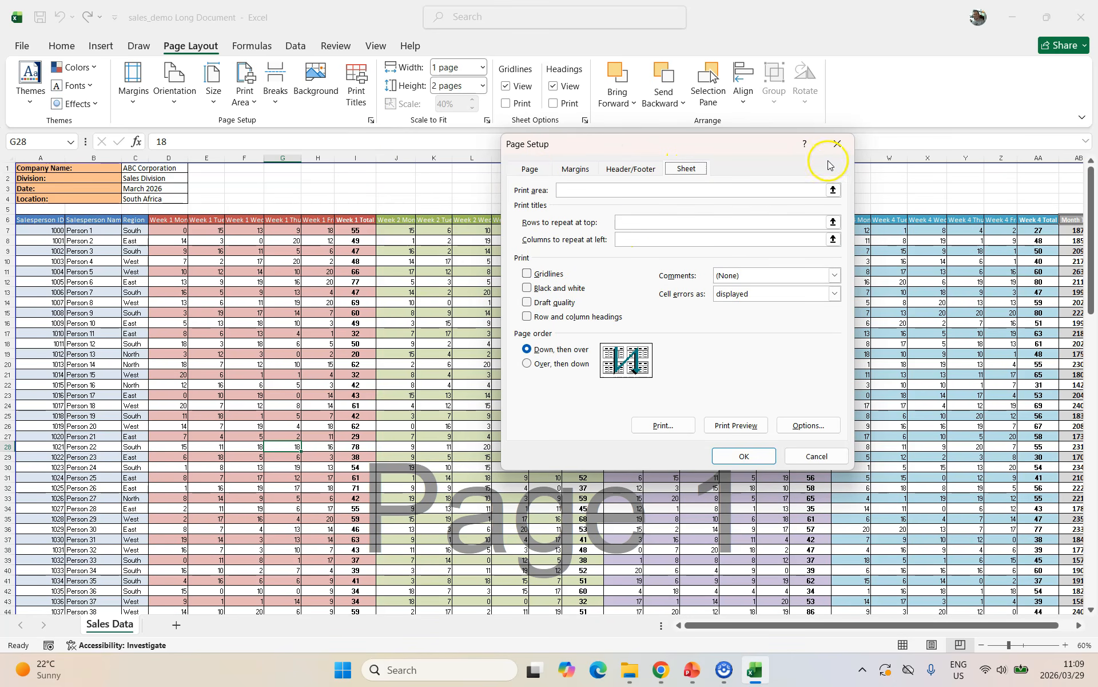
click(837, 144)
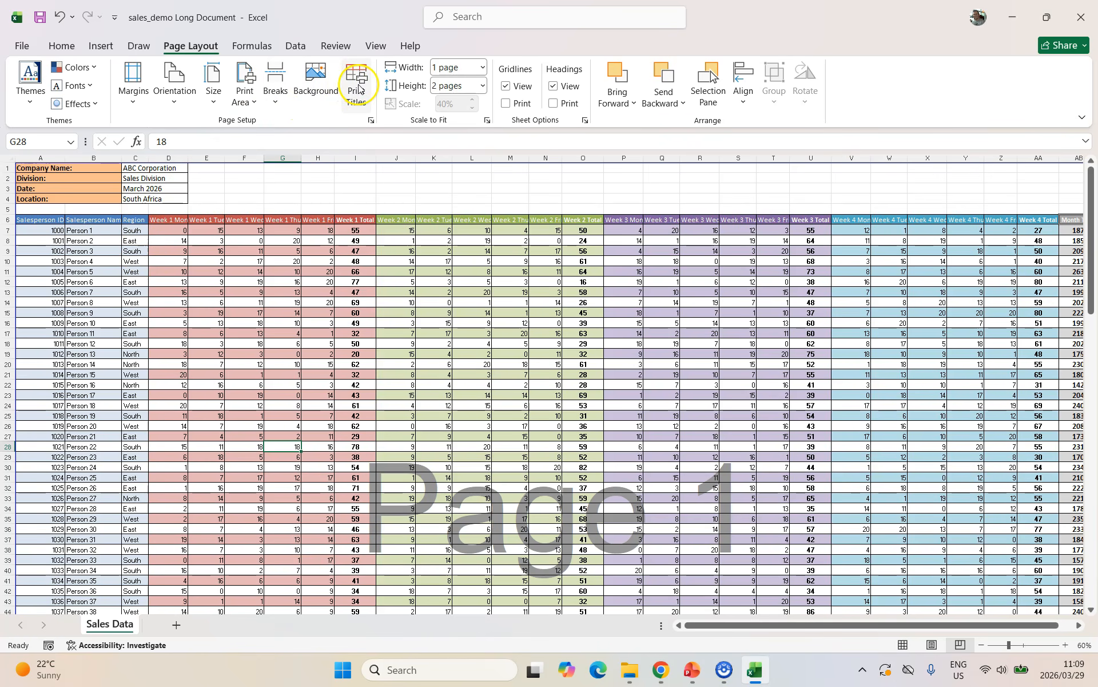
click(356, 85)
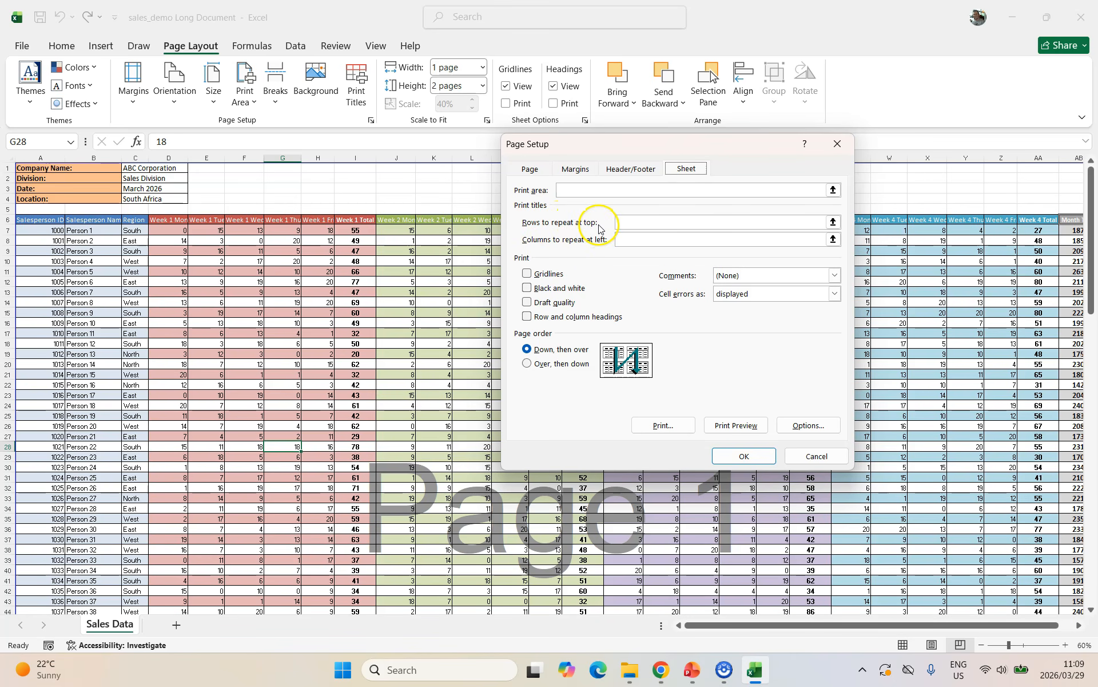
click(624, 222)
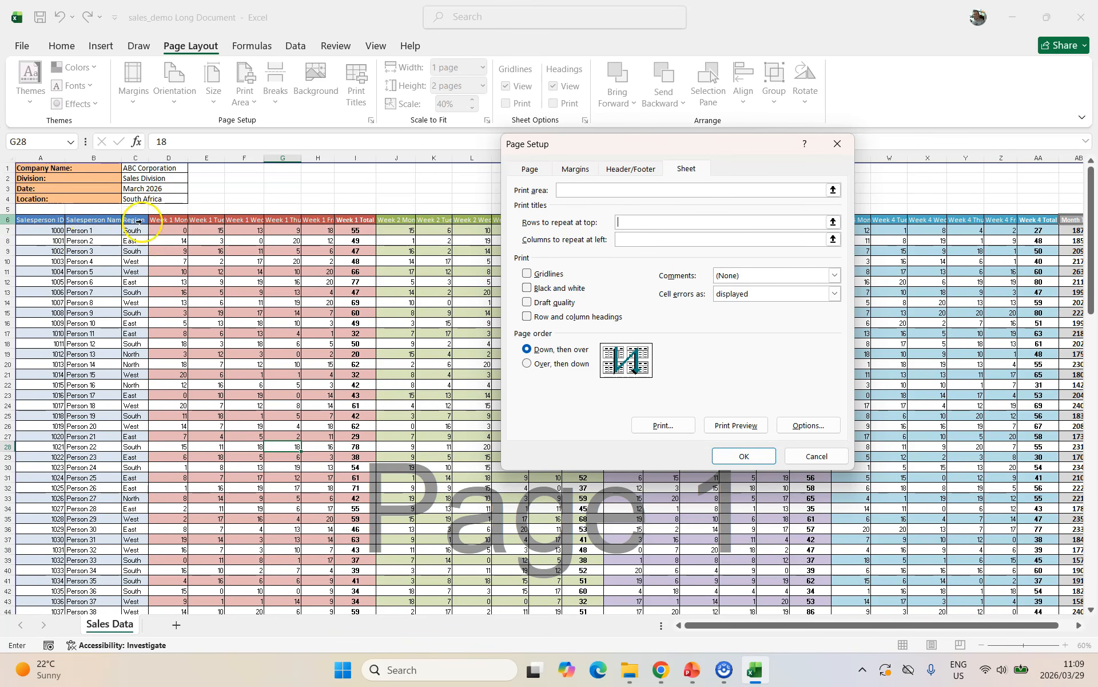
click(833, 223)
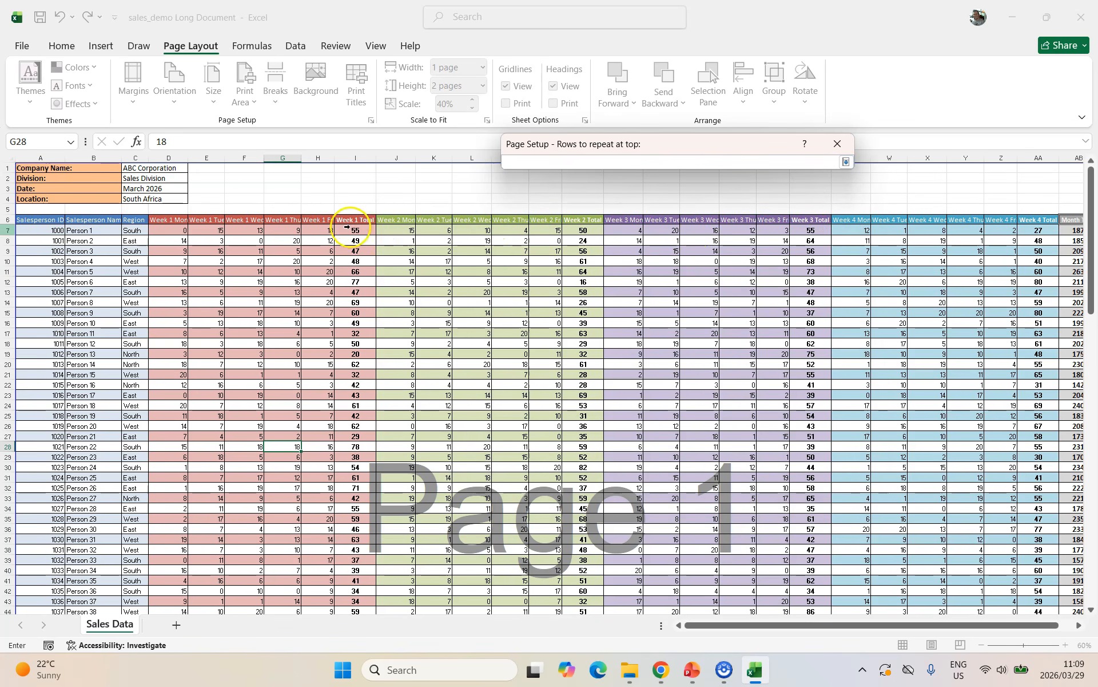
click(9, 219)
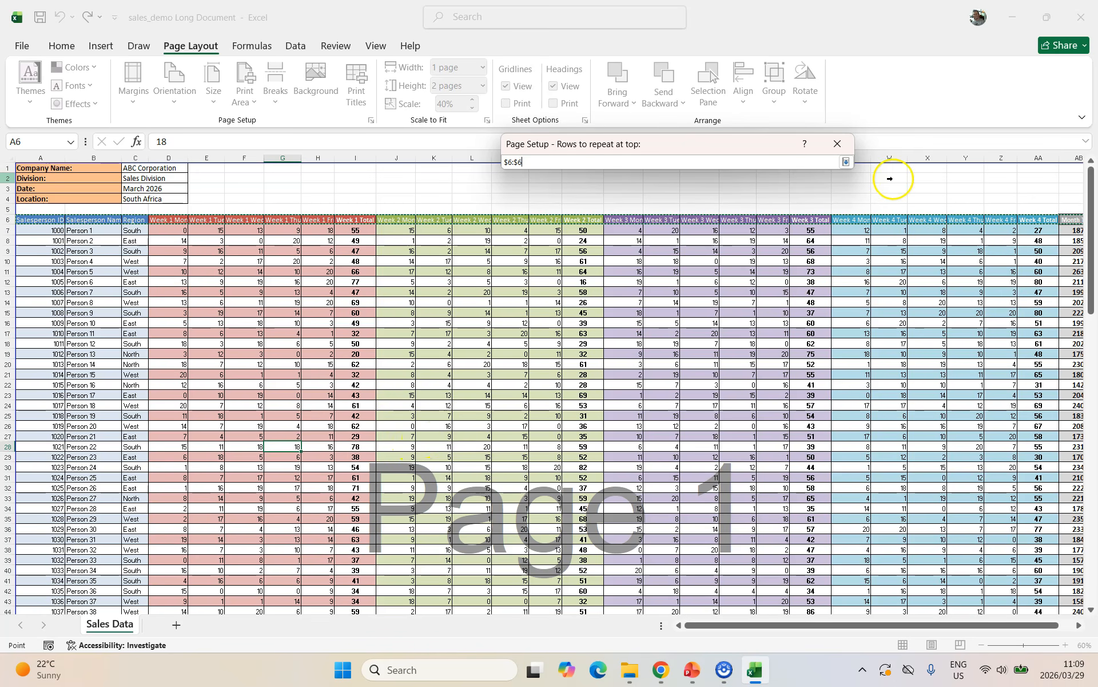
click(845, 162)
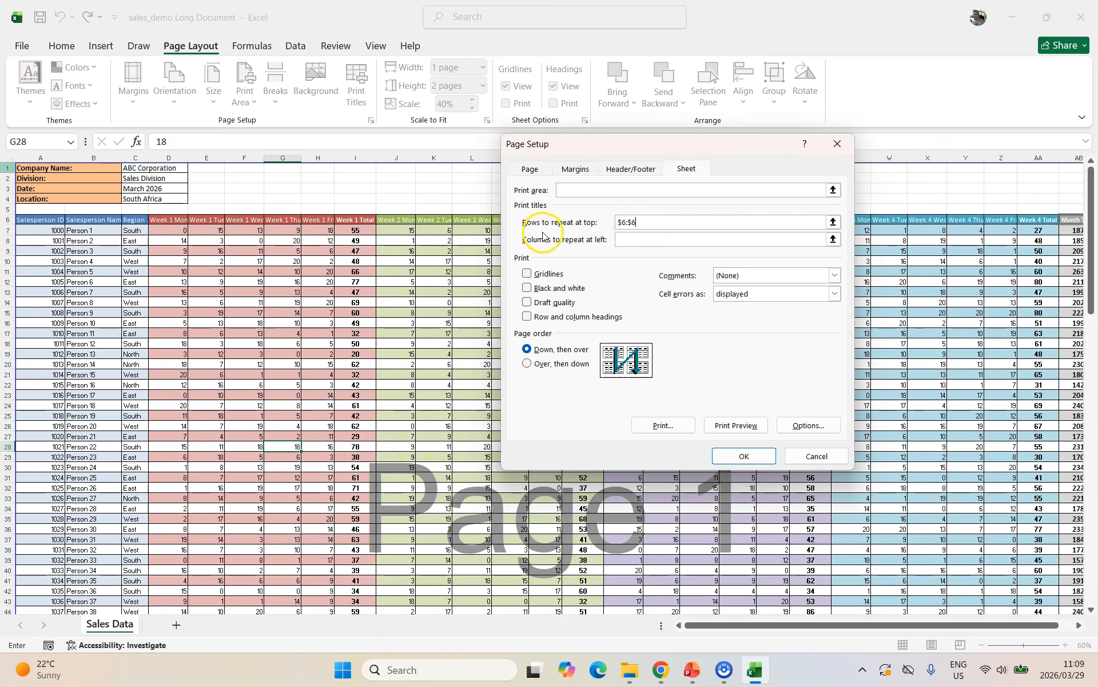
click(753, 456)
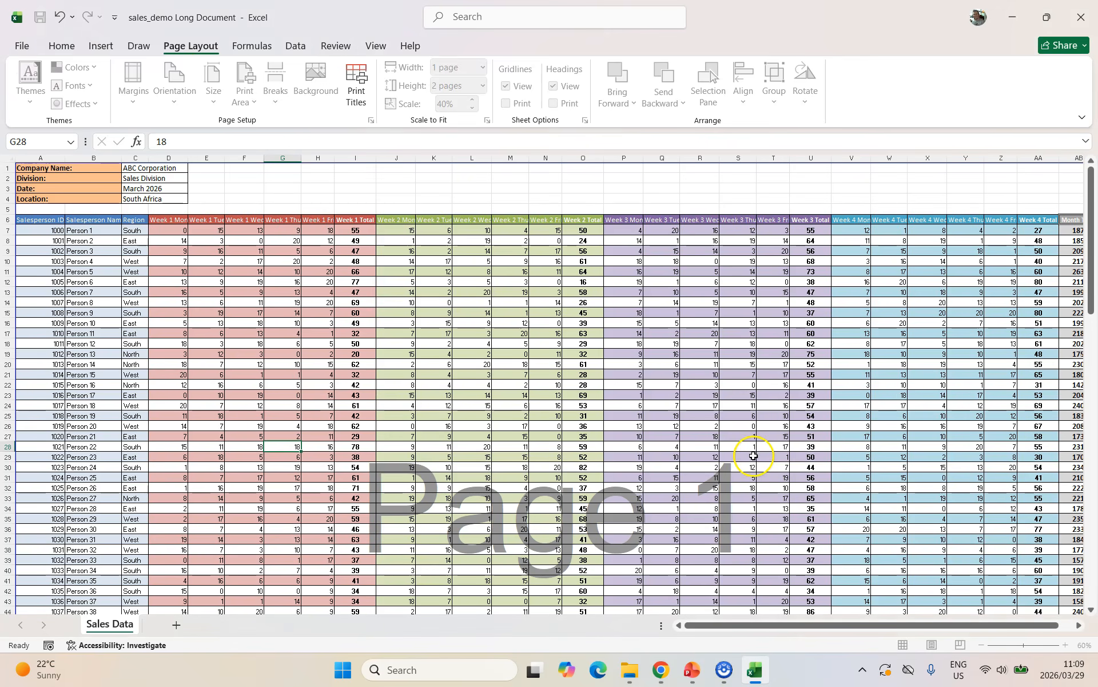
click(16, 45)
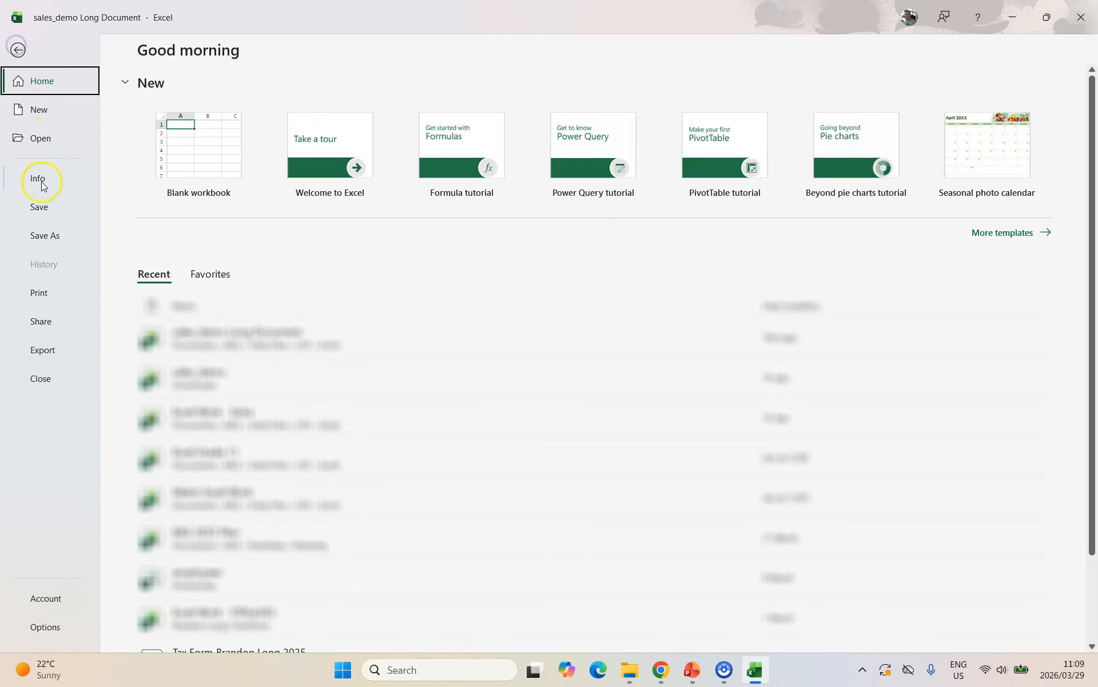
key(ctrl+p)
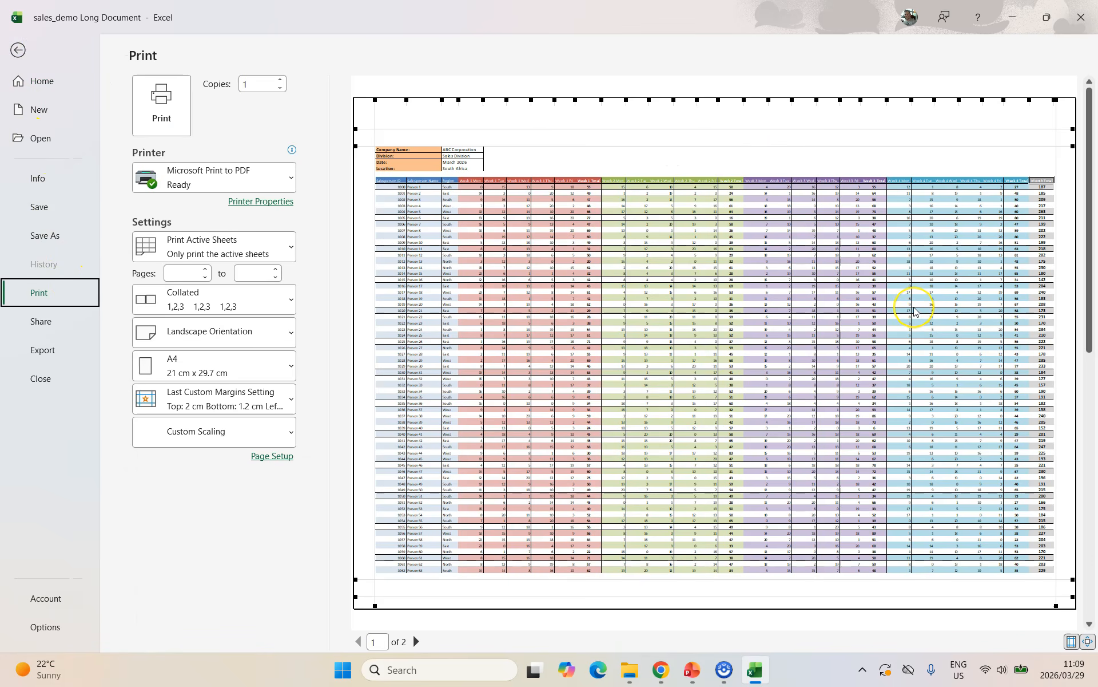
scroll(915, 311, down, 1)
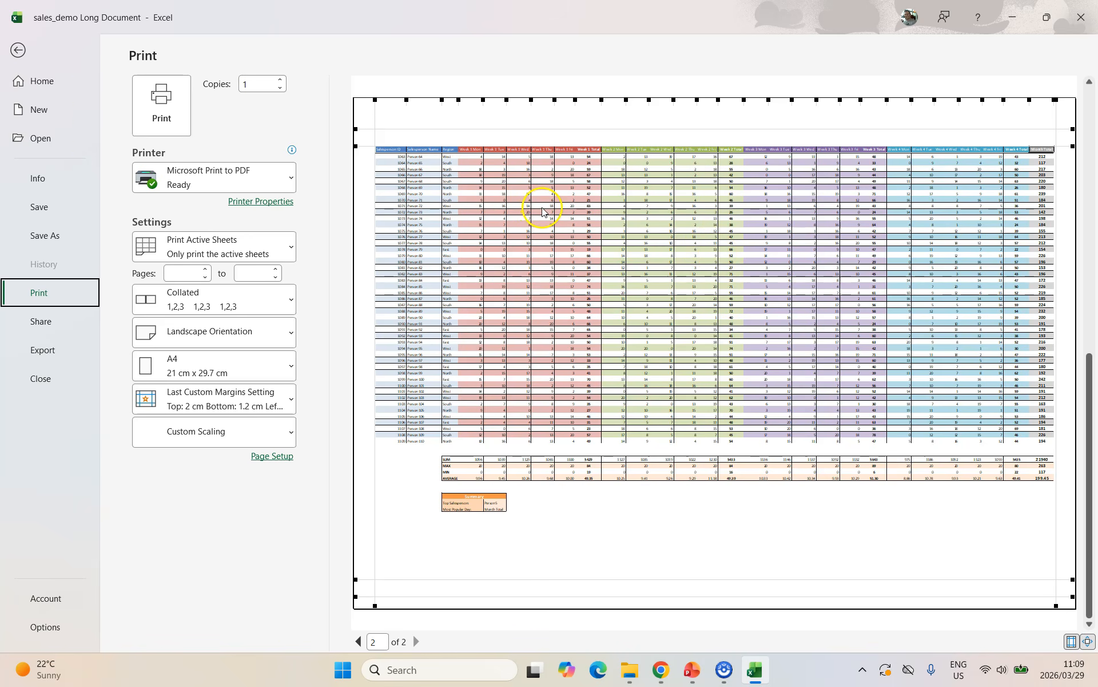
click(18, 50)
drag(152, 169, 103, 213)
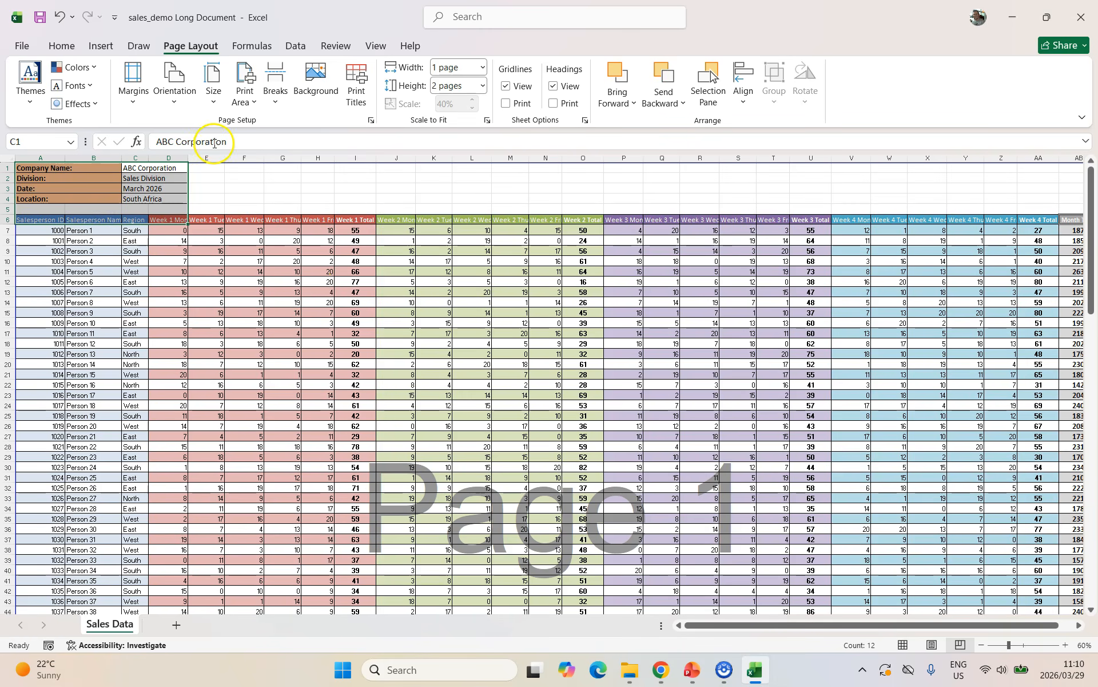
Change the rows to repeat at top to rows 1 to 6 ($1:$6).
click(283, 230)
click(356, 92)
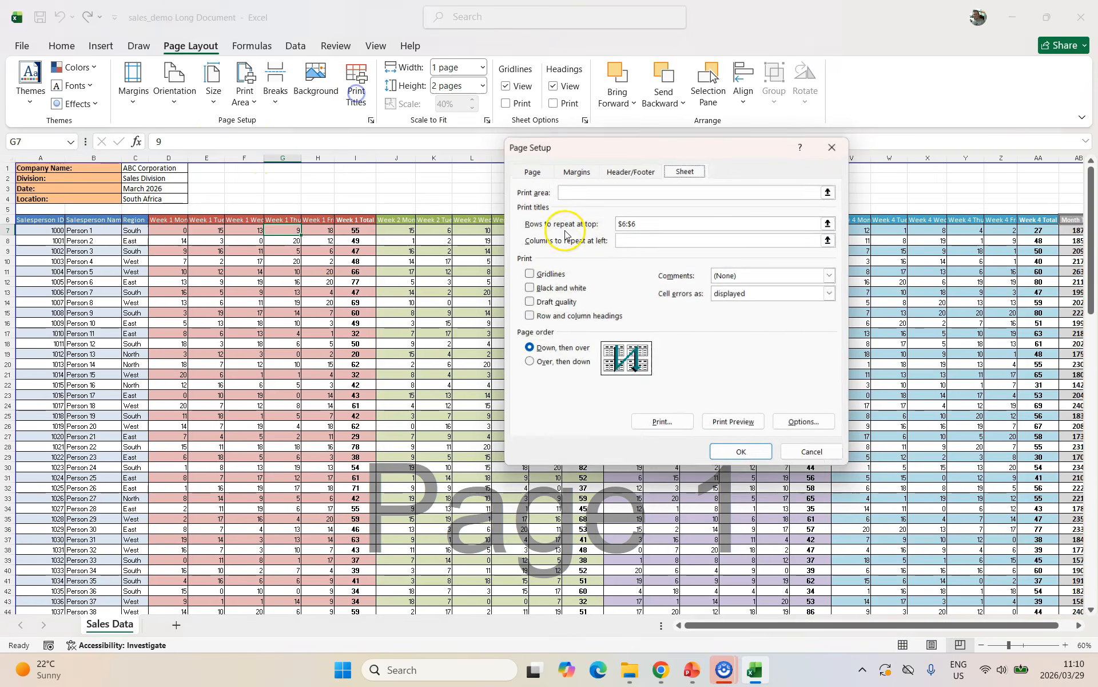
click(833, 225)
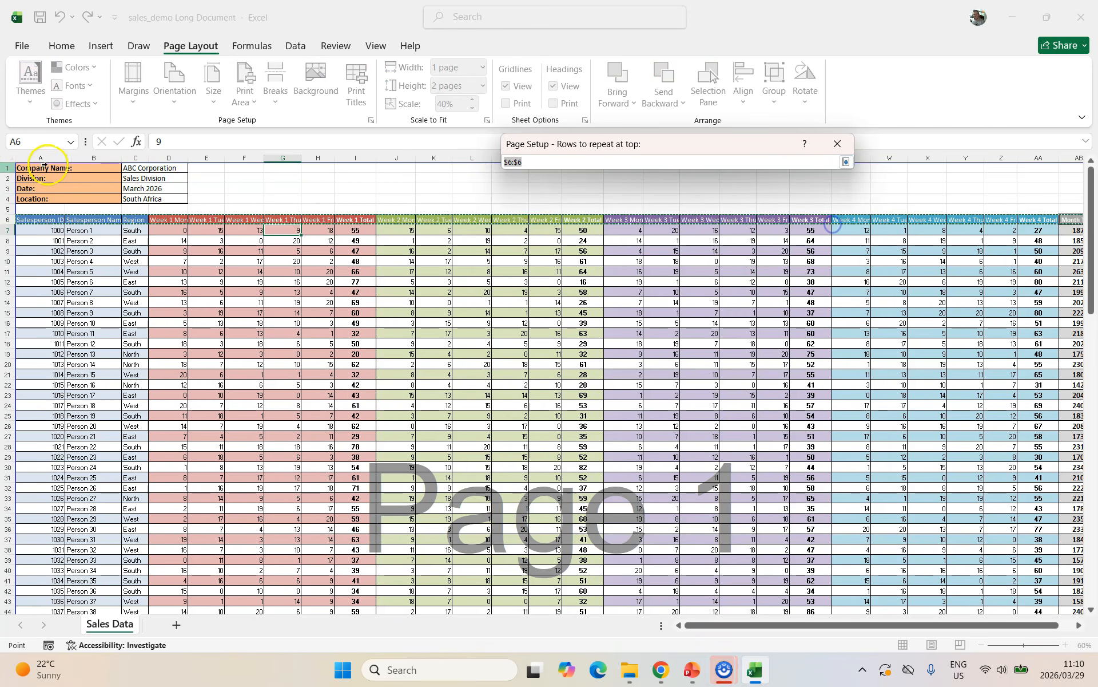
drag(8, 167, 8, 220)
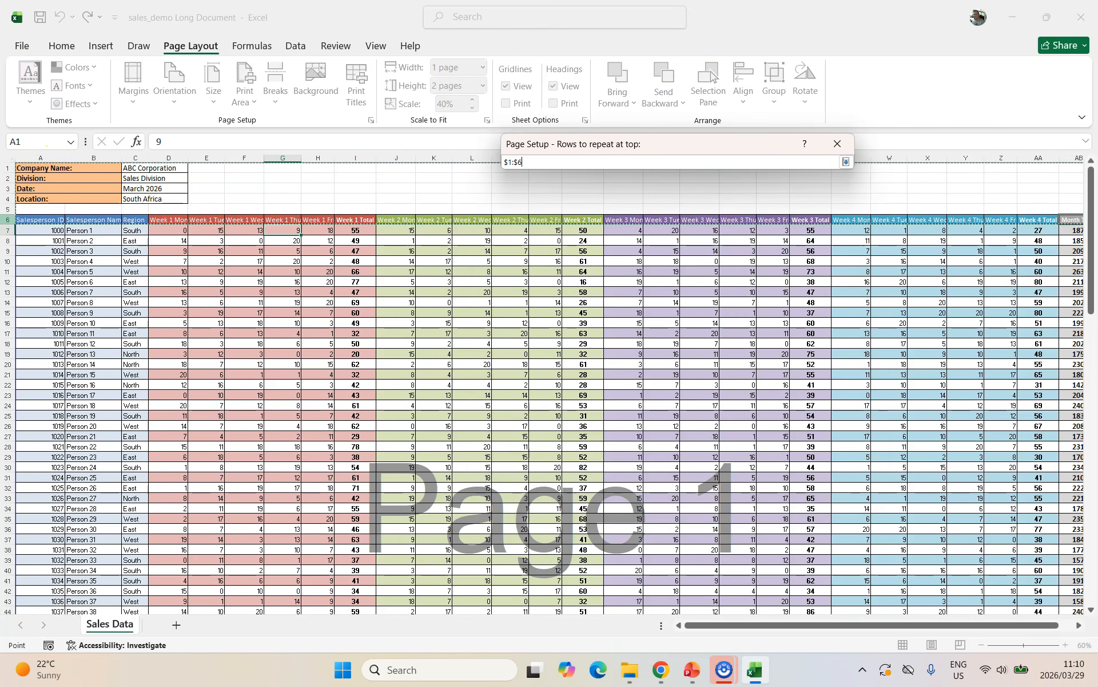
click(845, 162)
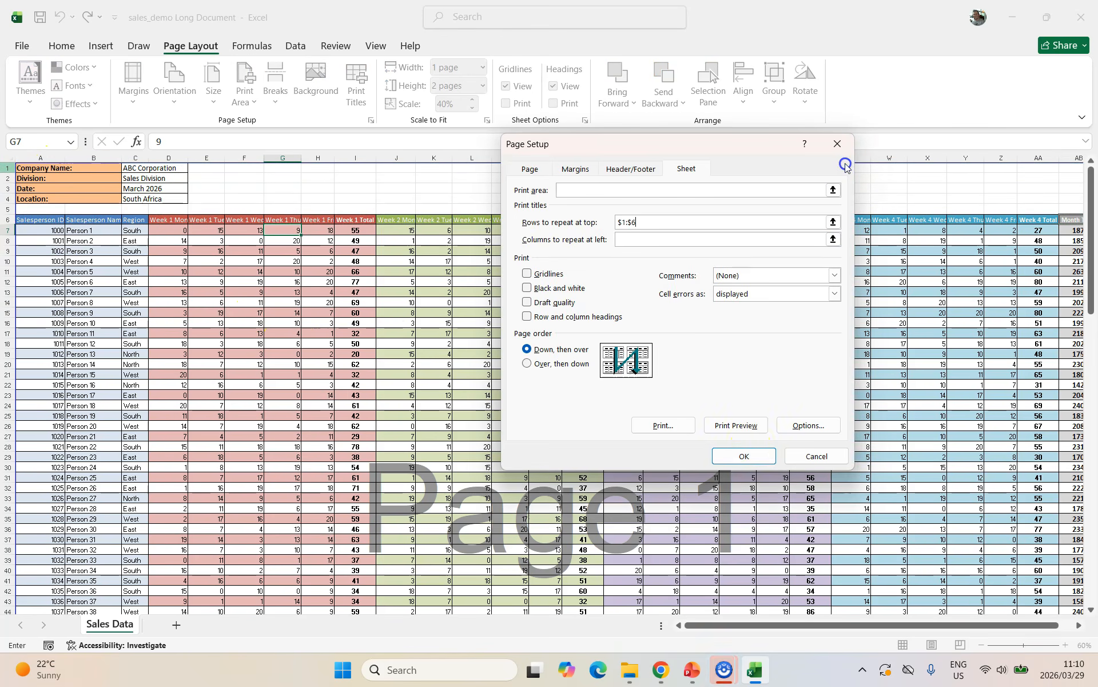
click(741, 456)
Preview the two-page printout and return to the sheet.
click(22, 46)
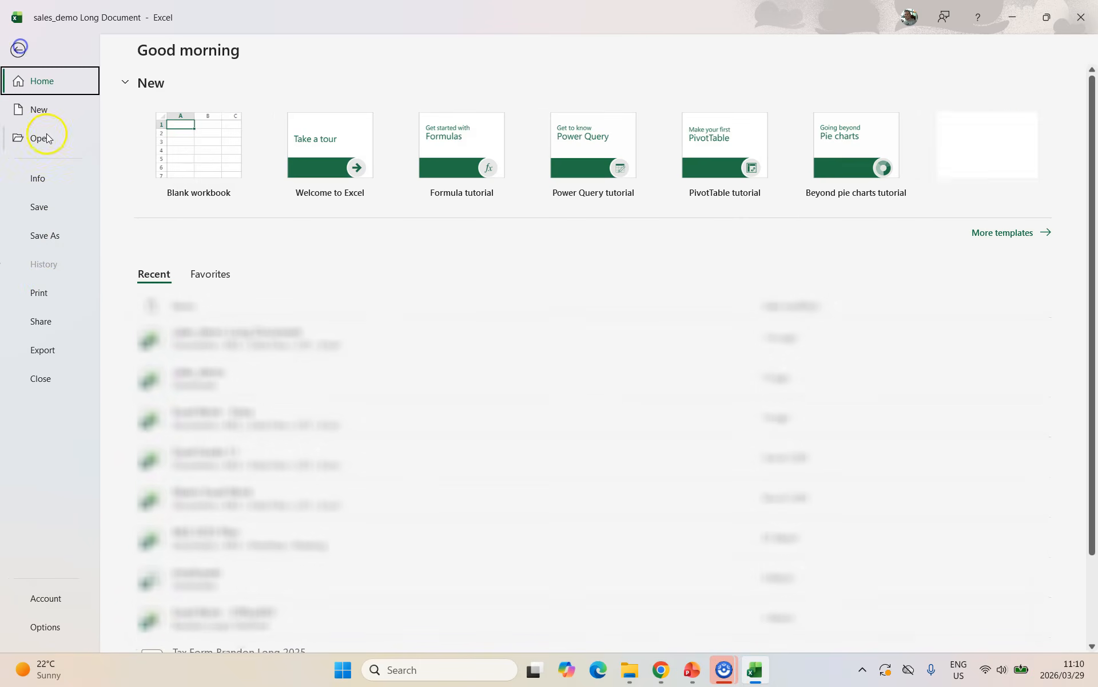
click(45, 291)
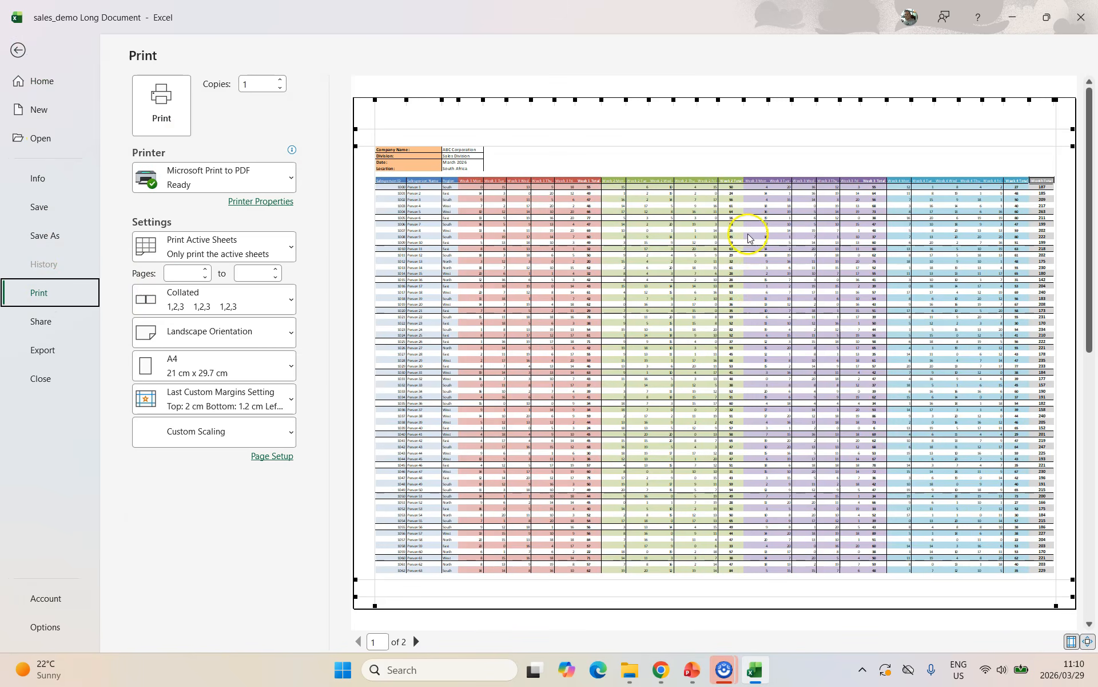
scroll(710, 305, down, 1)
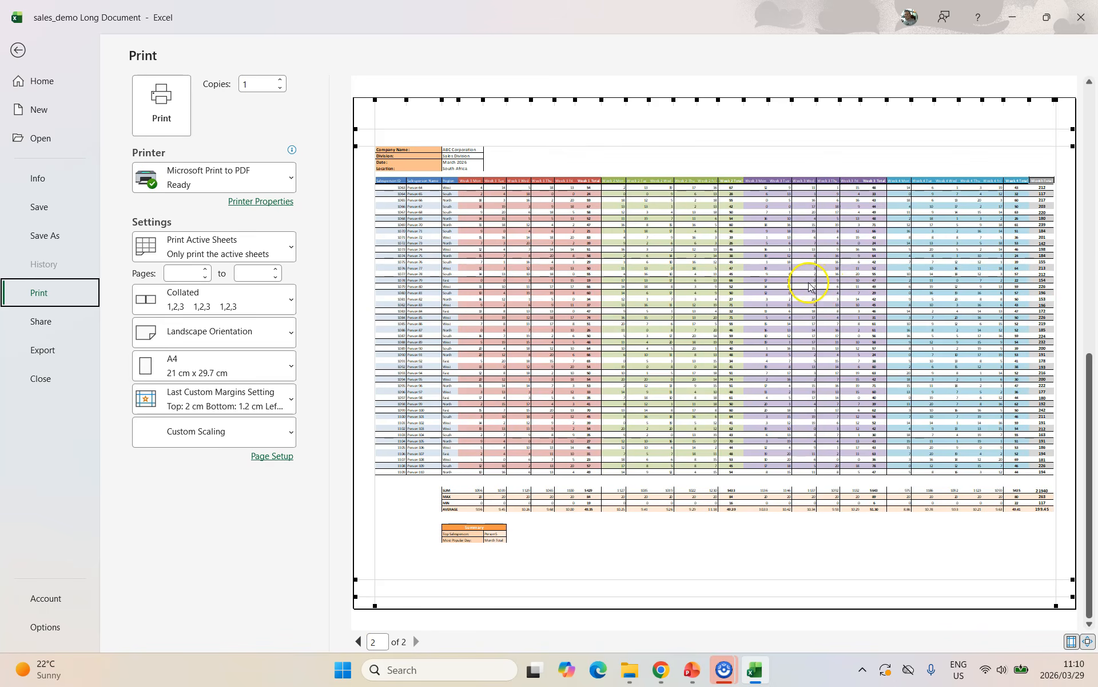
key(Escape)
Clear the Rows to repeat at top reference so no title rows repeat.
click(357, 91)
click(643, 225)
key(BackSpace)
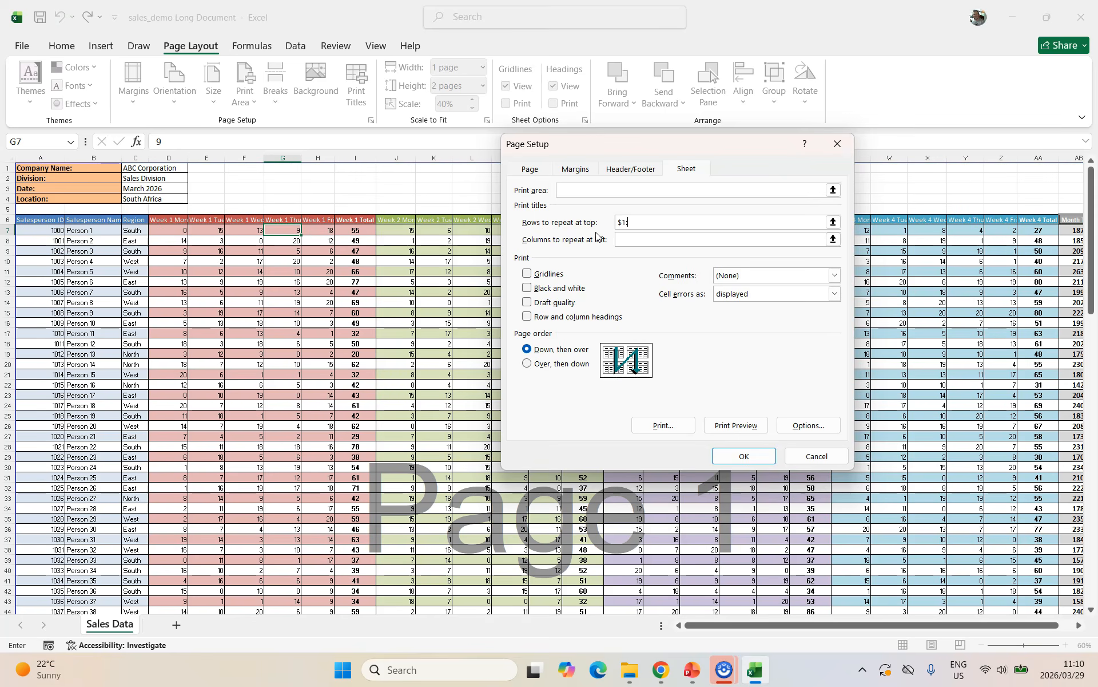
click(766, 457)
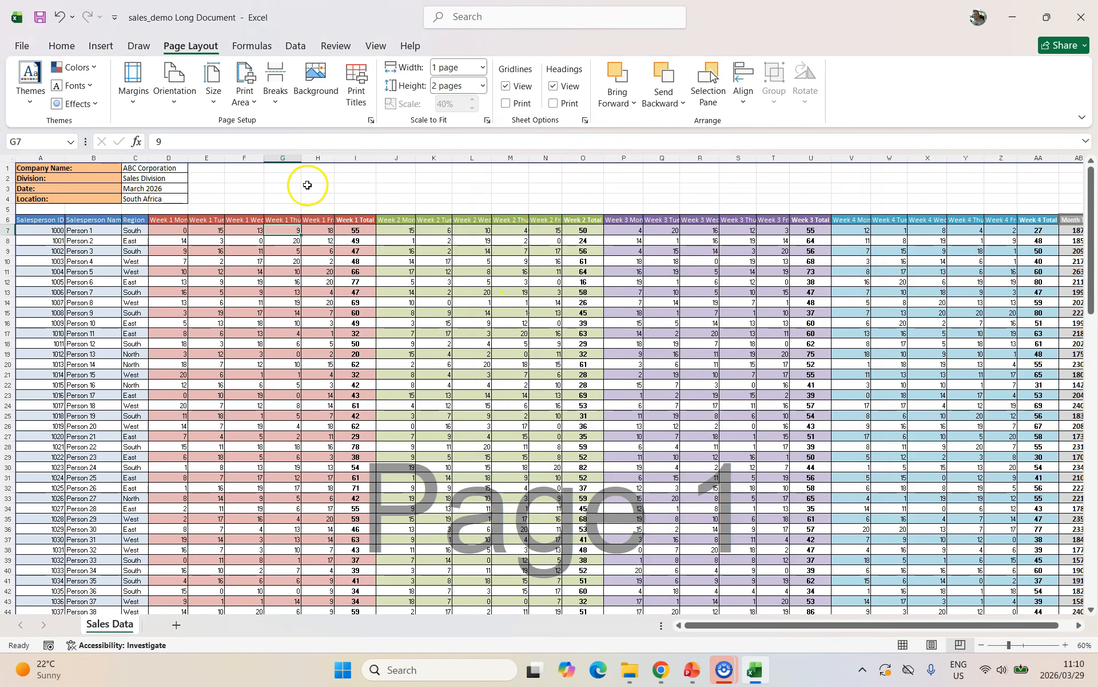
Scale the sheet to fit 2 pages wide by 2 pages tall.
click(371, 119)
click(570, 280)
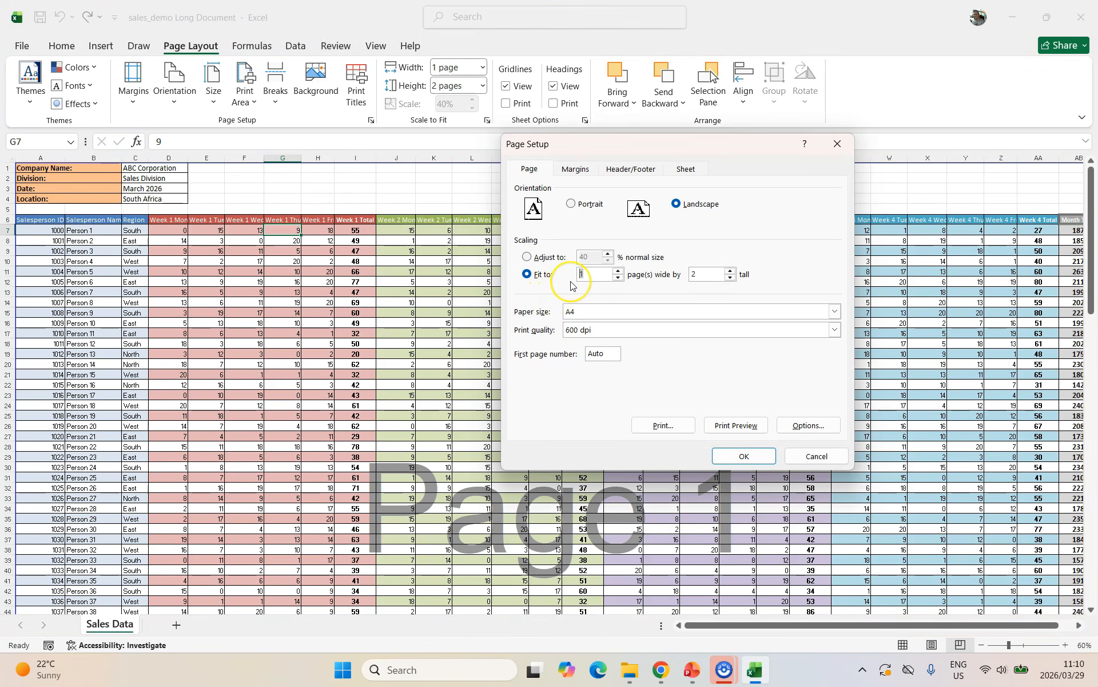
text(2)
key(Return)
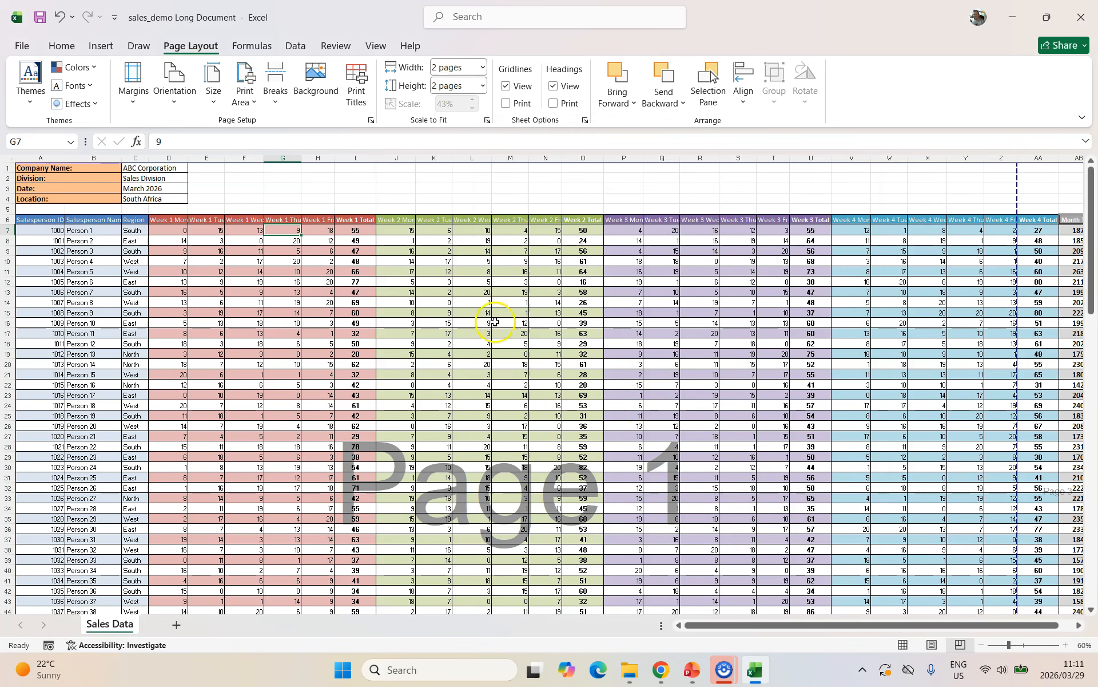
Preview the printout and scroll through all four pages.
click(22, 47)
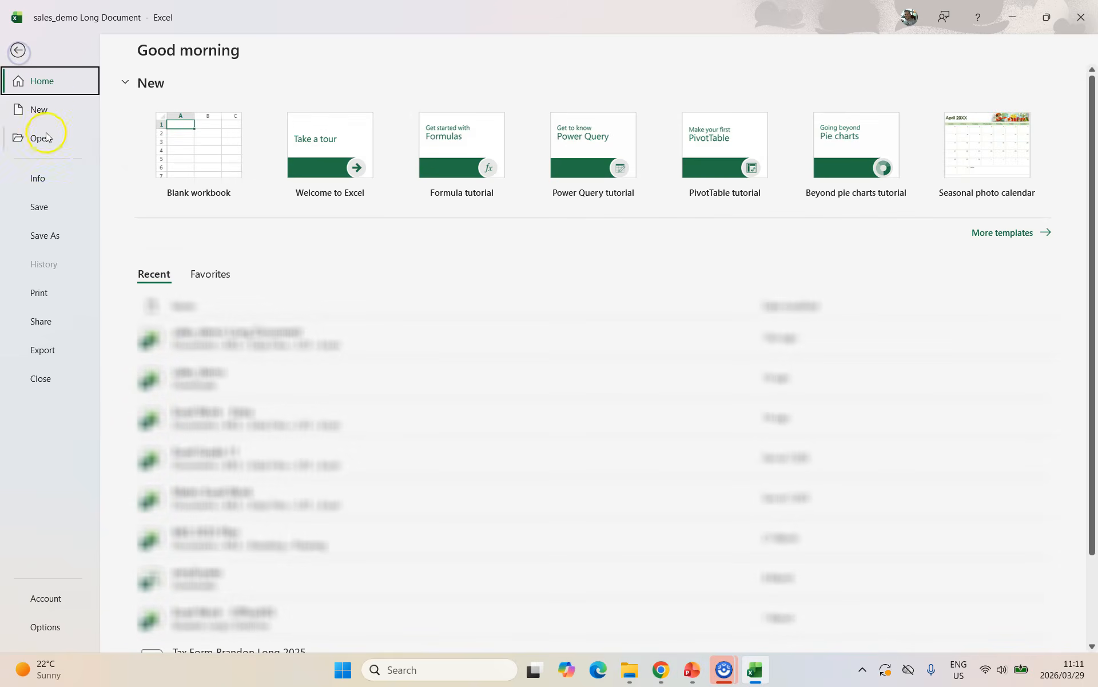
key(ctrl+p)
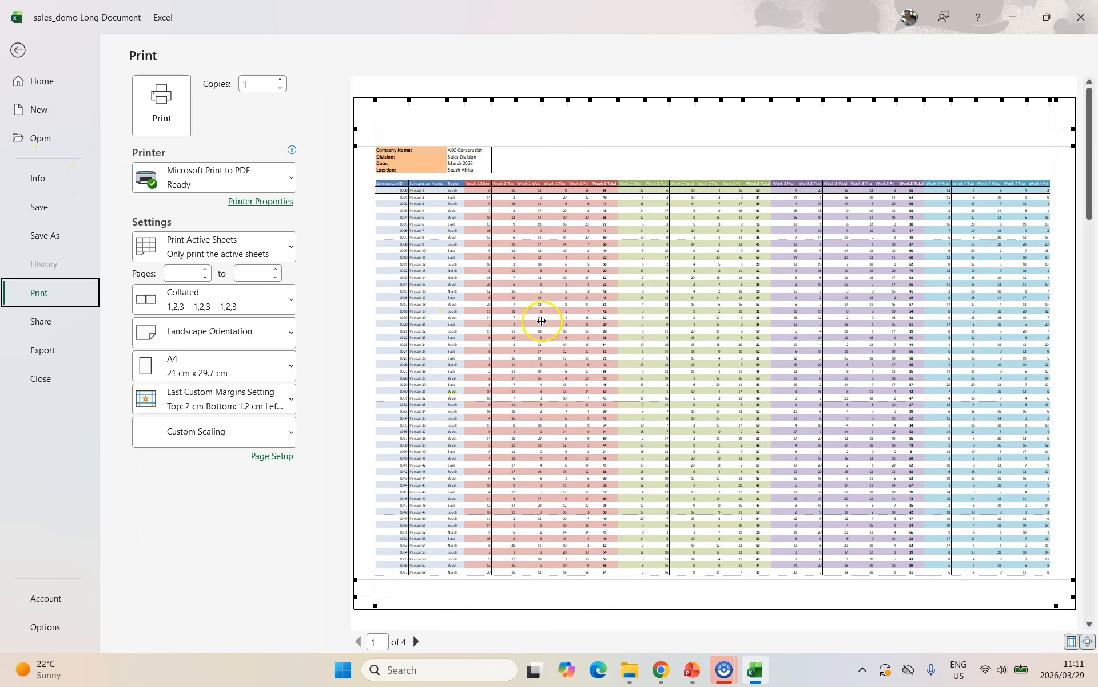
scroll(541, 320, down, 1)
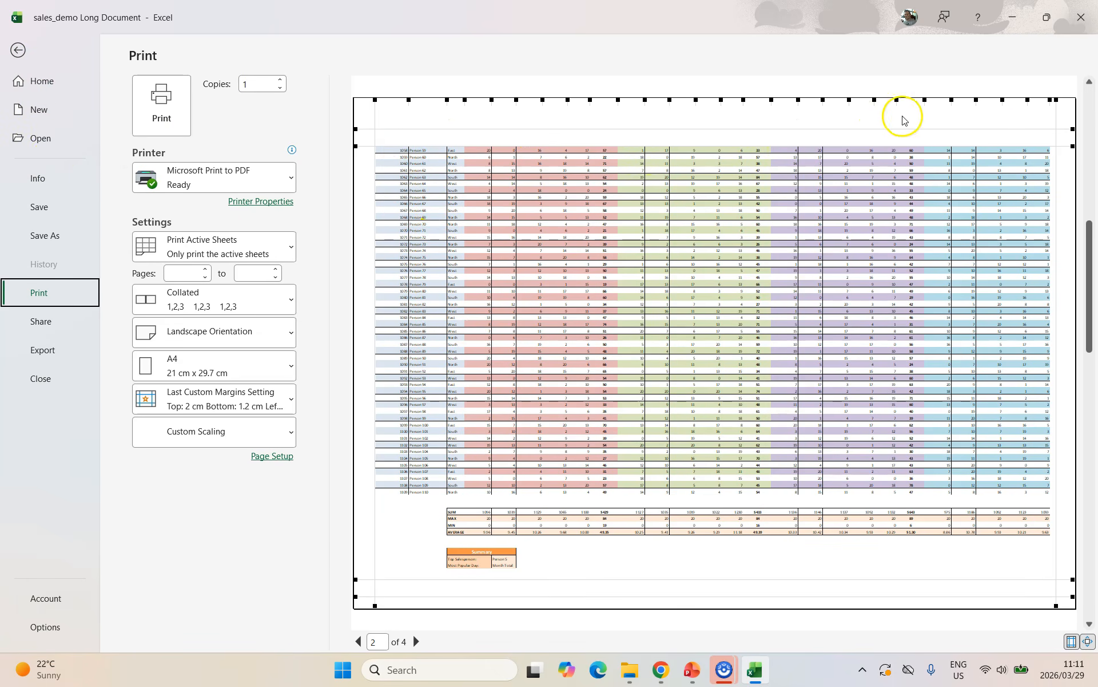
scroll(800, 231, down, 1)
scroll(800, 231, down, 1)
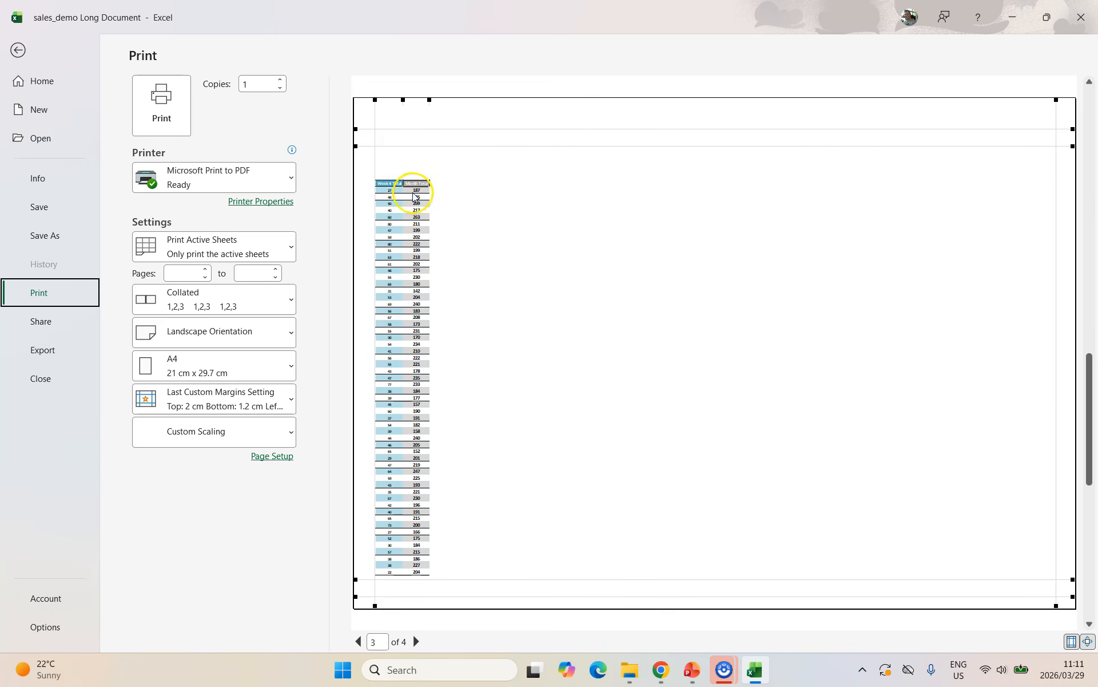
scroll(391, 174, up, 2)
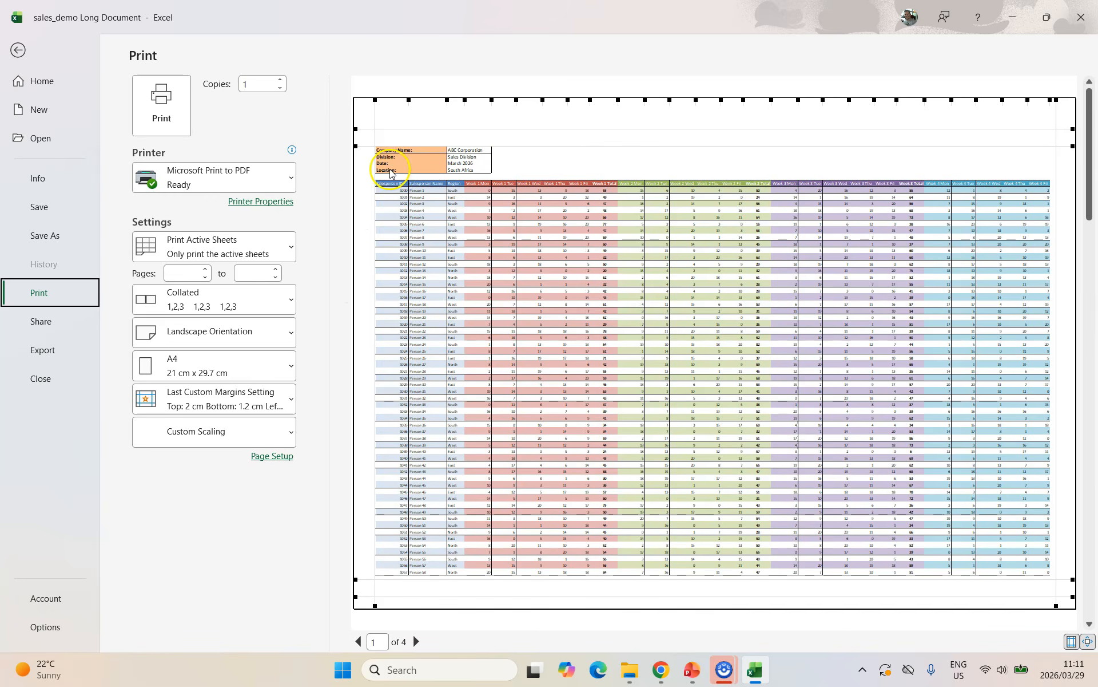
scroll(393, 195, down, 1)
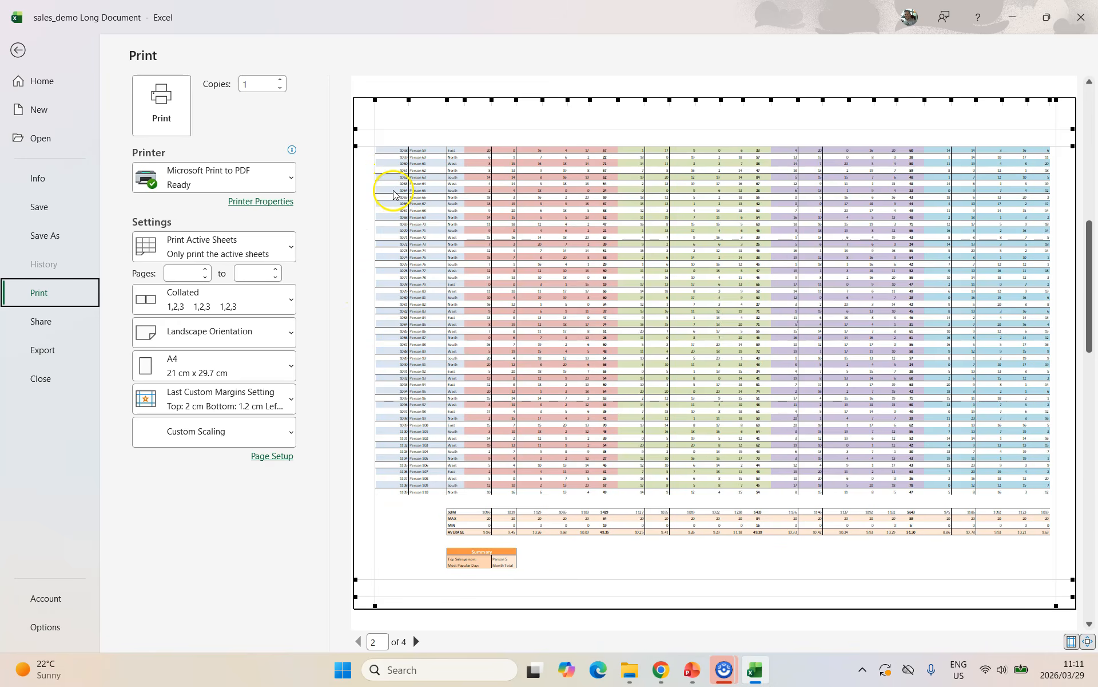
scroll(538, 214, down, 1)
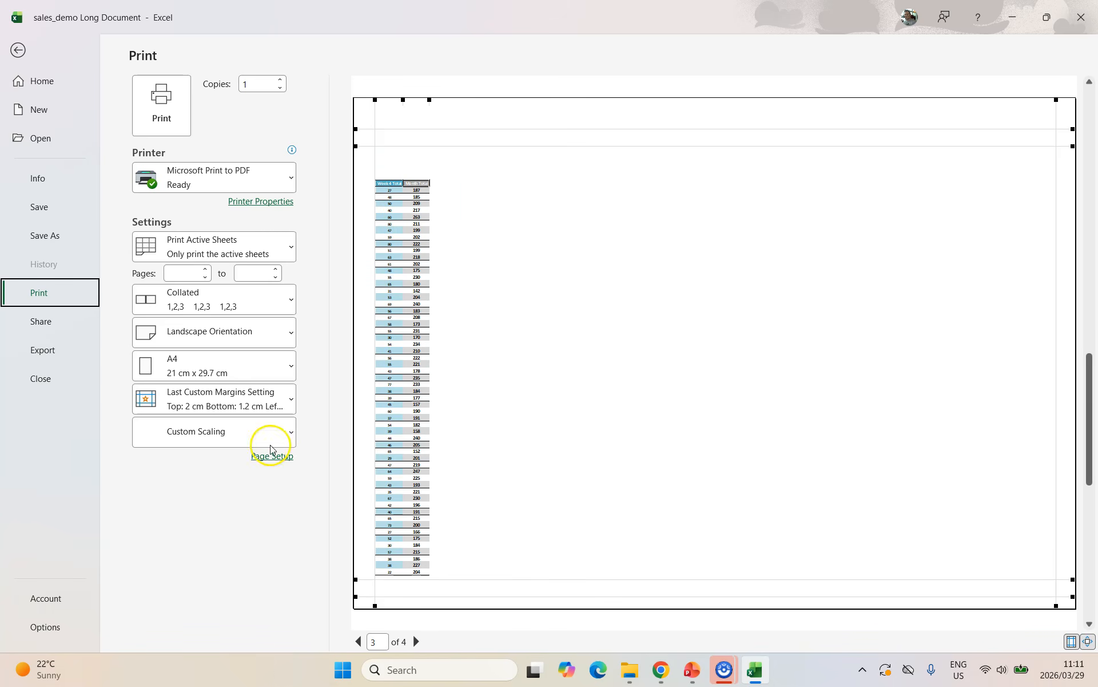
Set columns A and B ($A:$B) to repeat at left on every page.
click(18, 50)
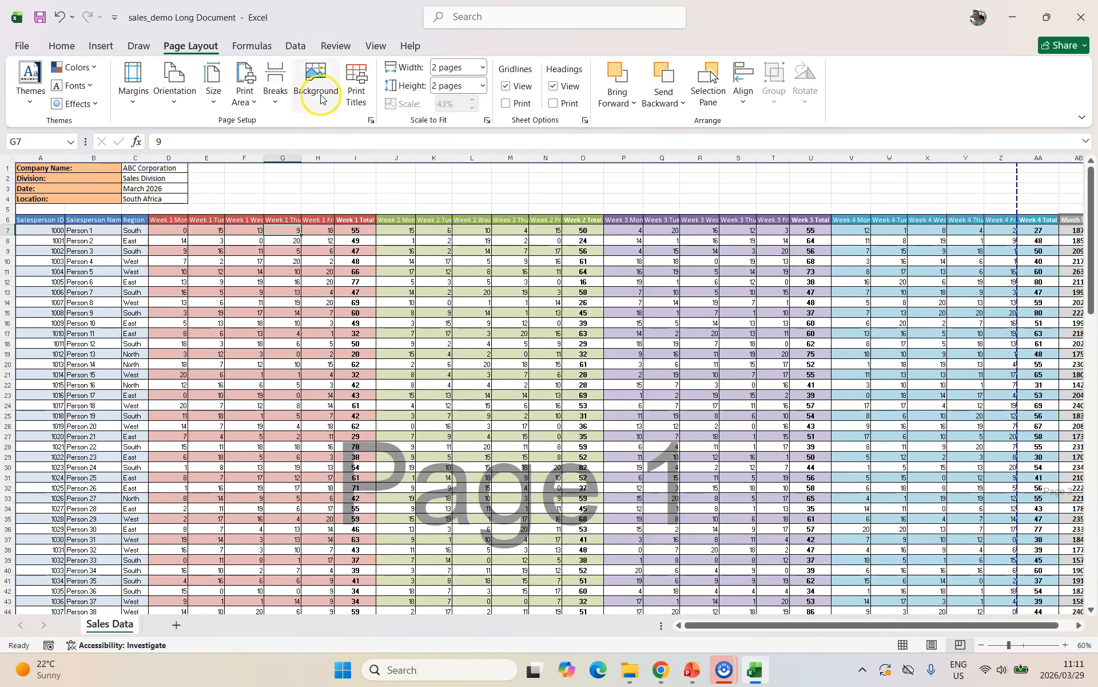
click(353, 101)
click(632, 241)
click(44, 294)
click(135, 218)
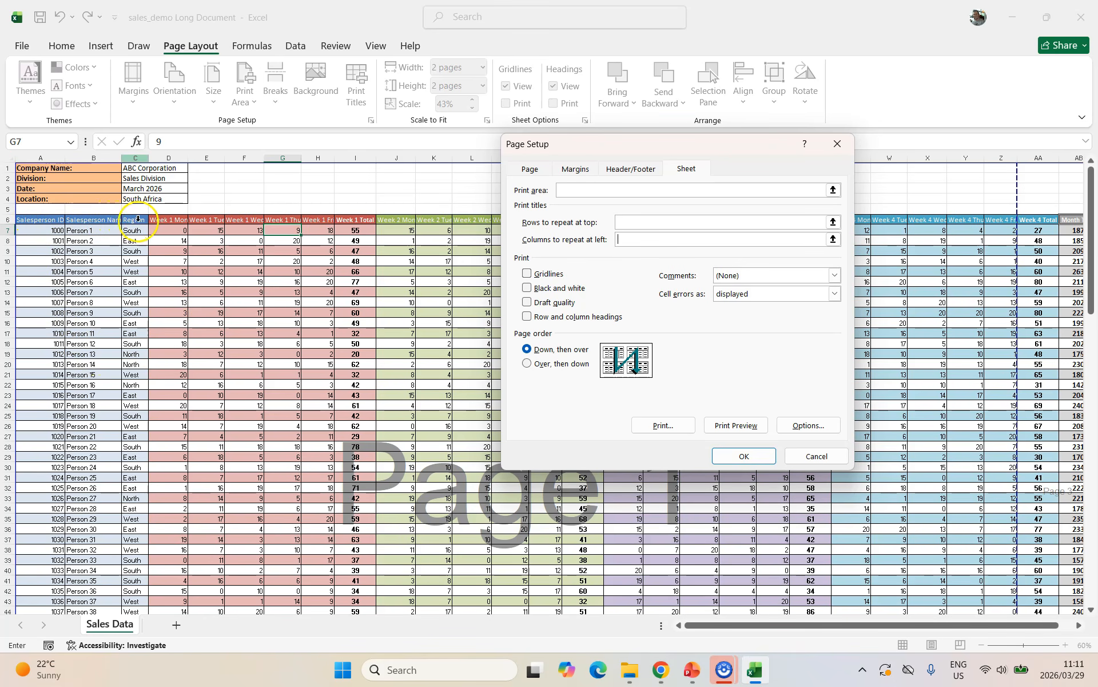
click(73, 224)
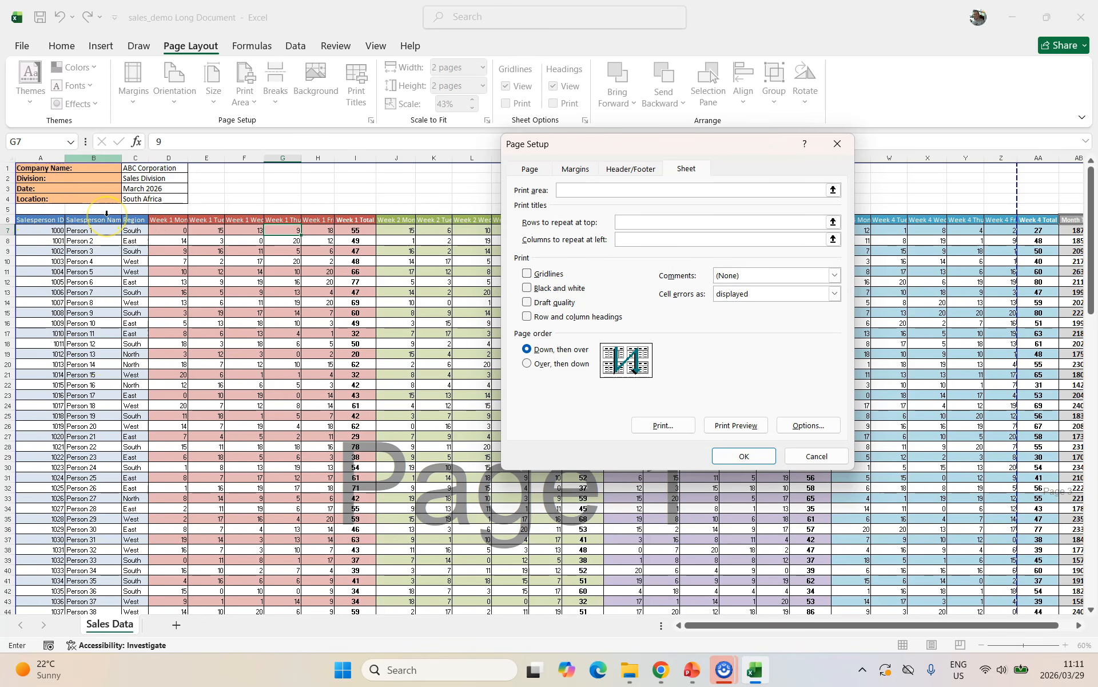
click(39, 157)
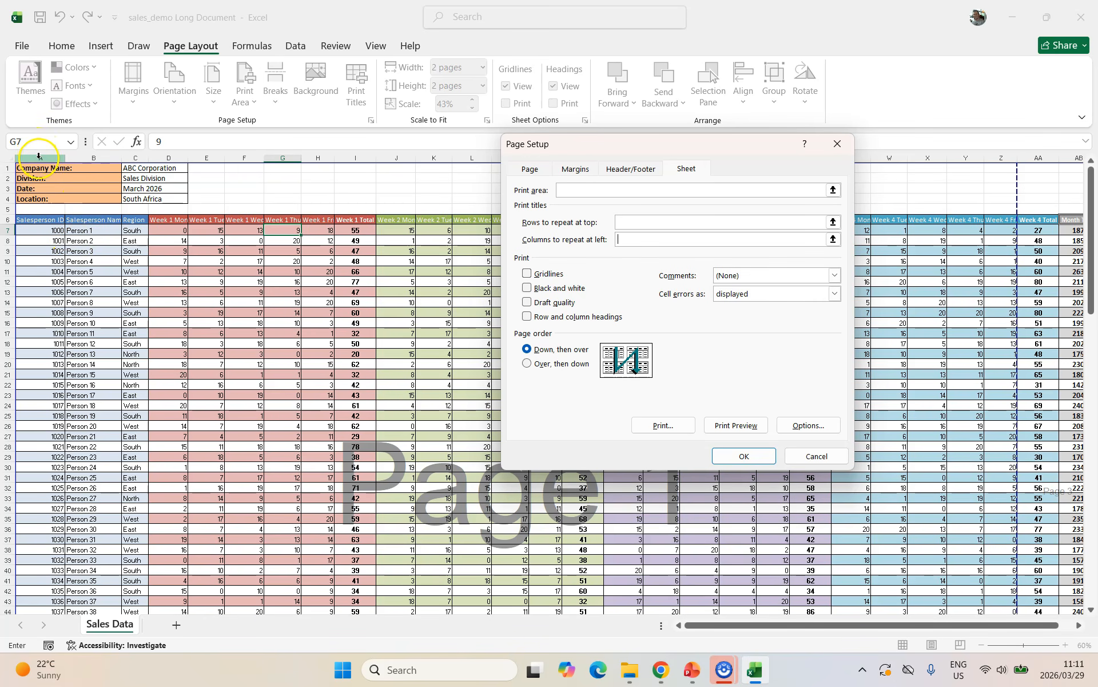
drag(39, 156, 89, 158)
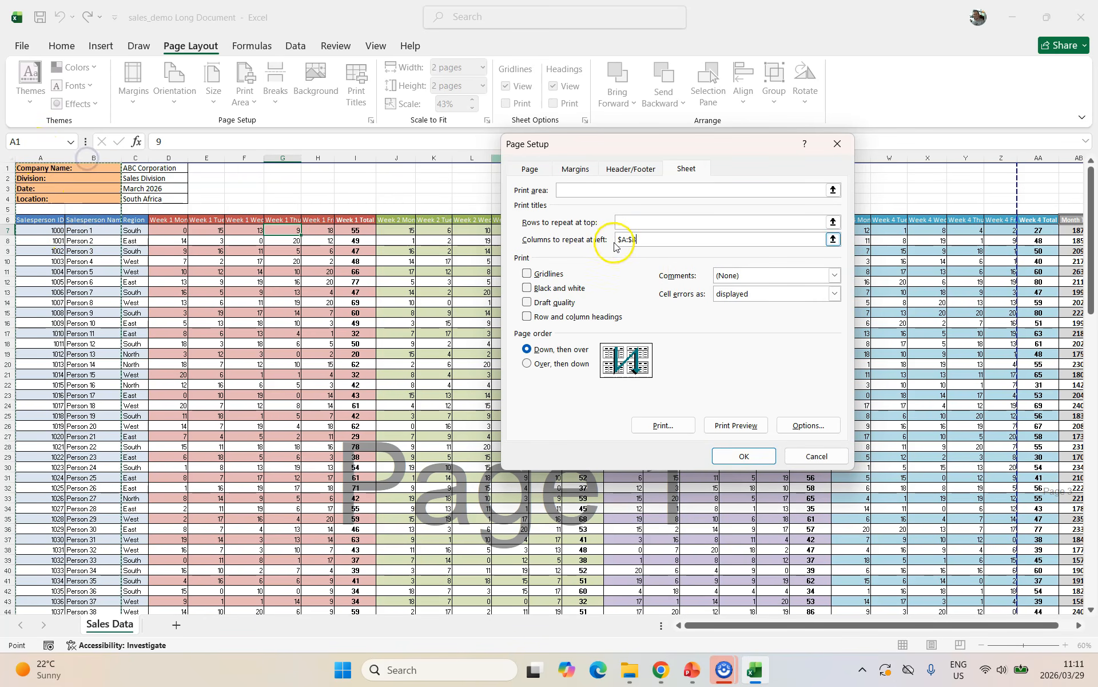
click(749, 430)
click(760, 460)
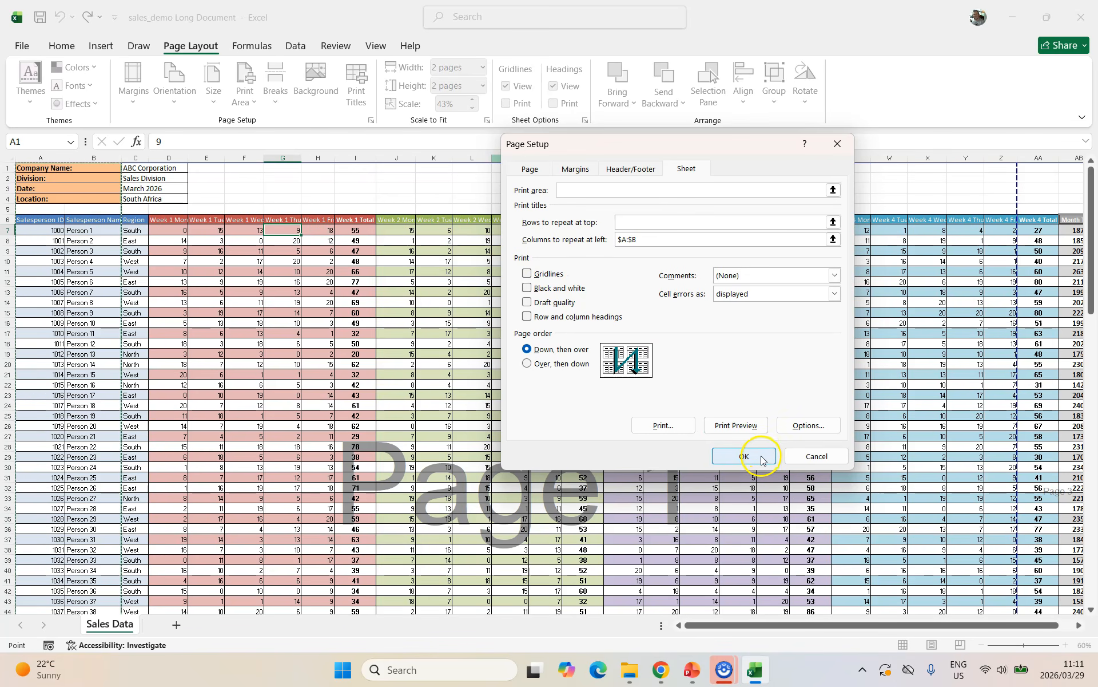
Page through the four-page print preview.
click(21, 46)
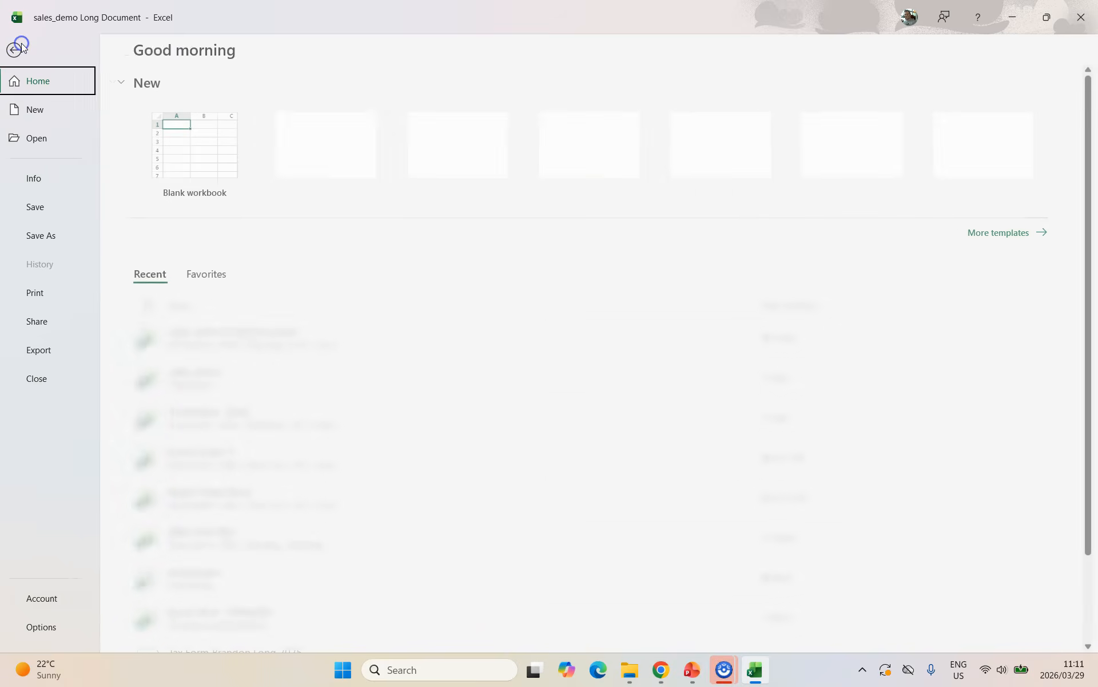
click(38, 293)
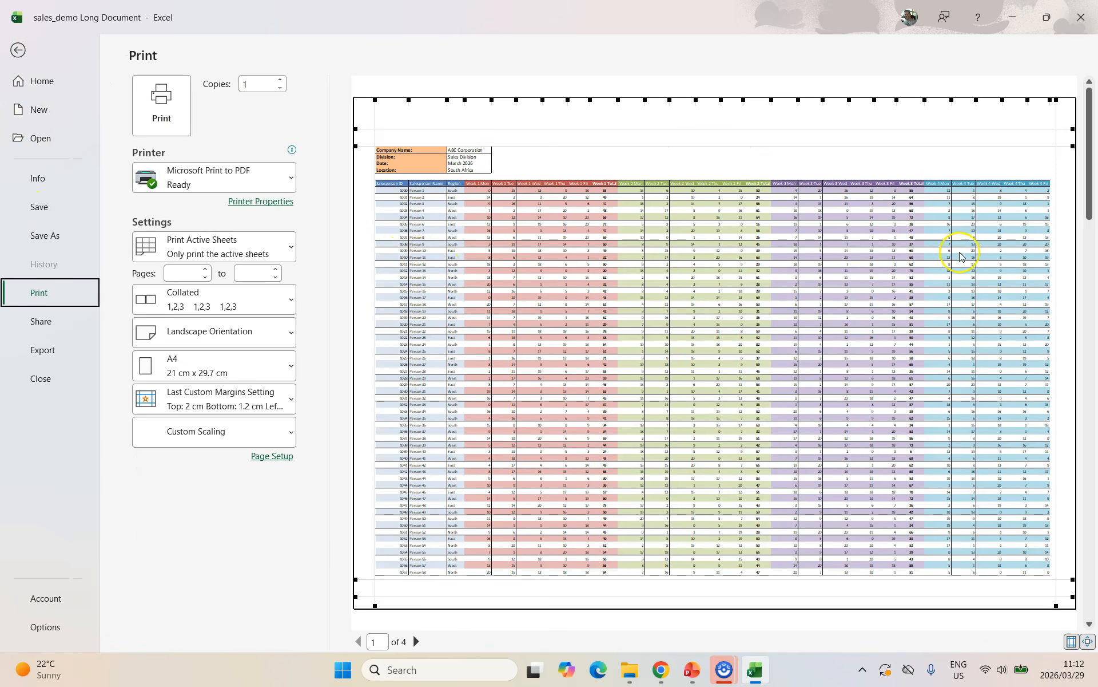
scroll(671, 298, down, 1)
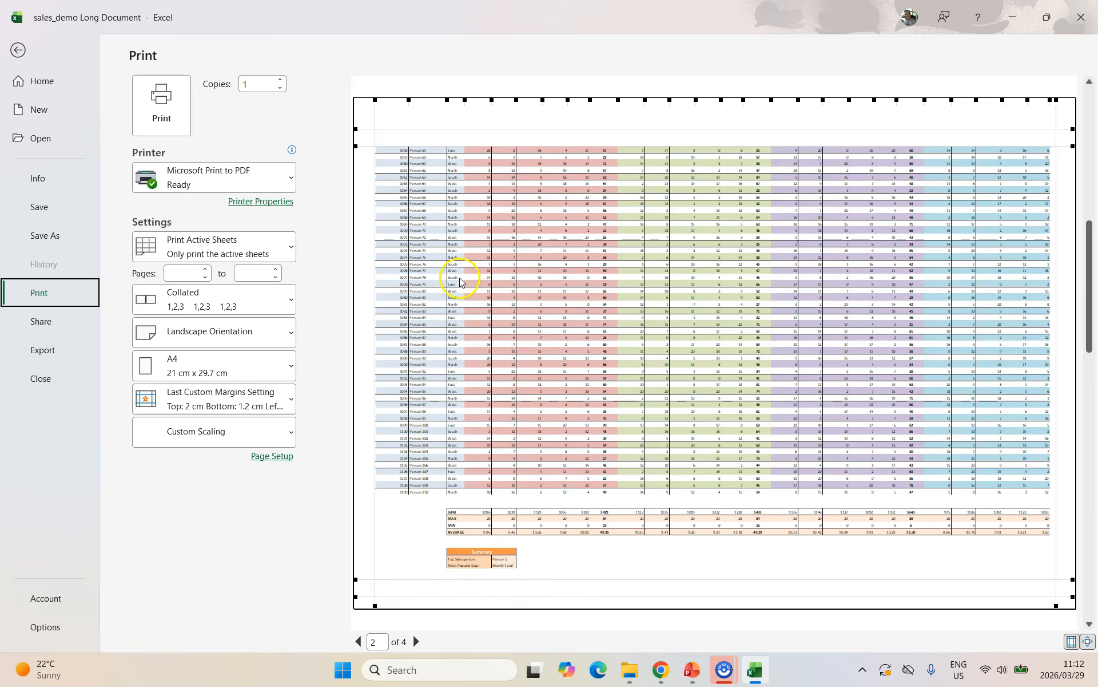
scroll(459, 280, down, 1)
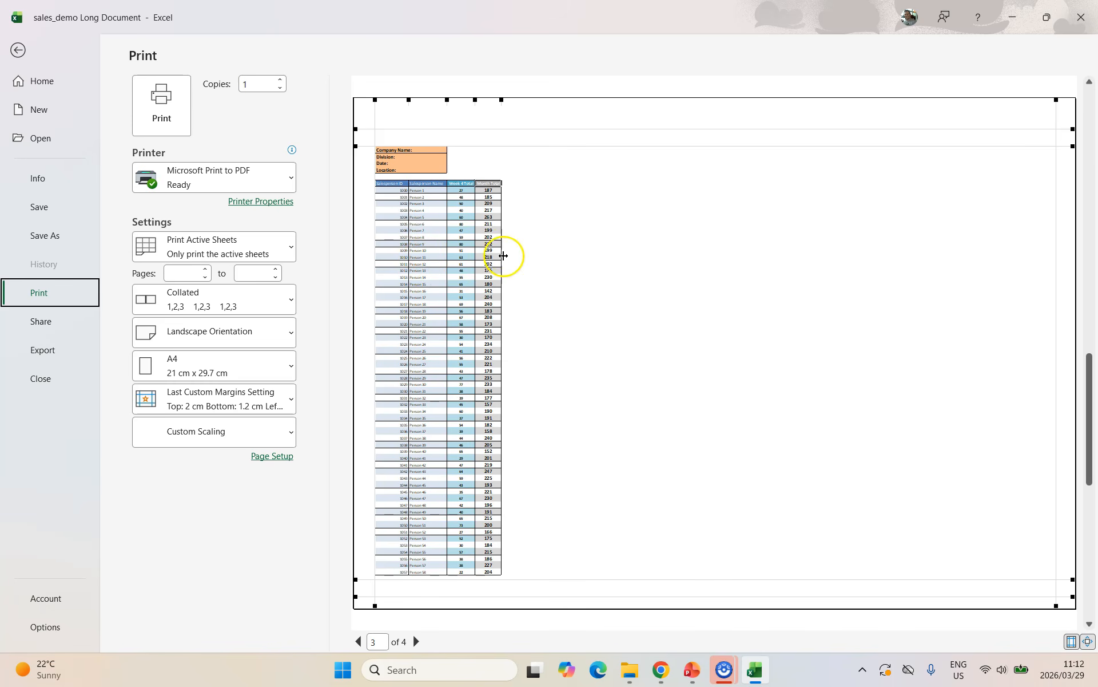
scroll(492, 252, down, 1)
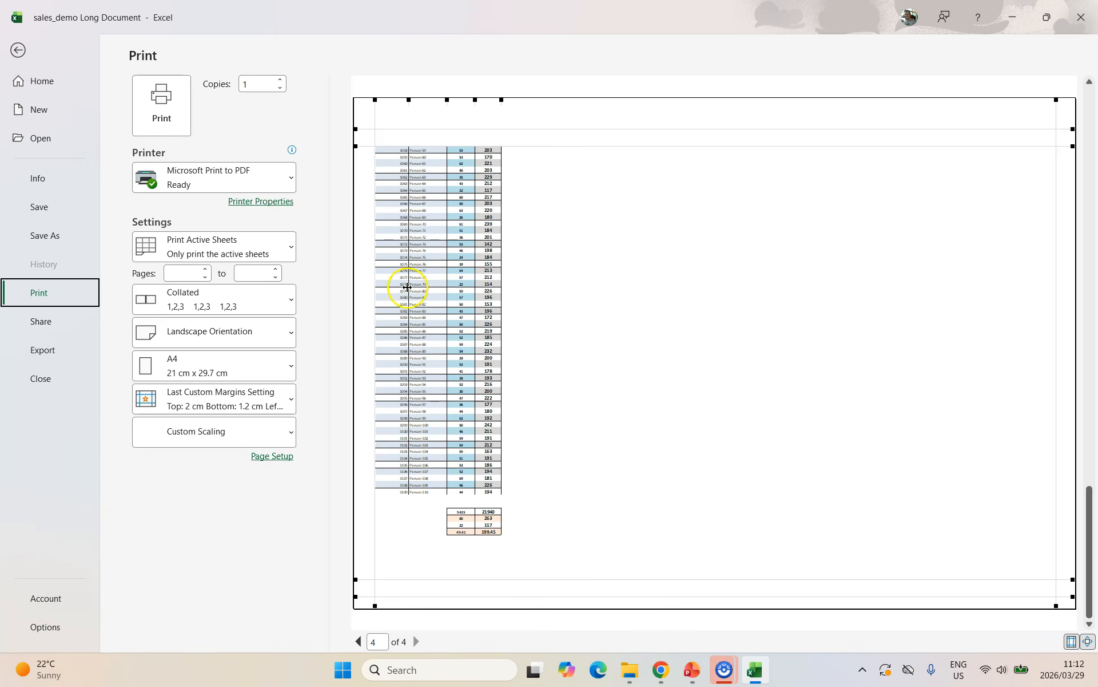
scroll(401, 224, up, 2)
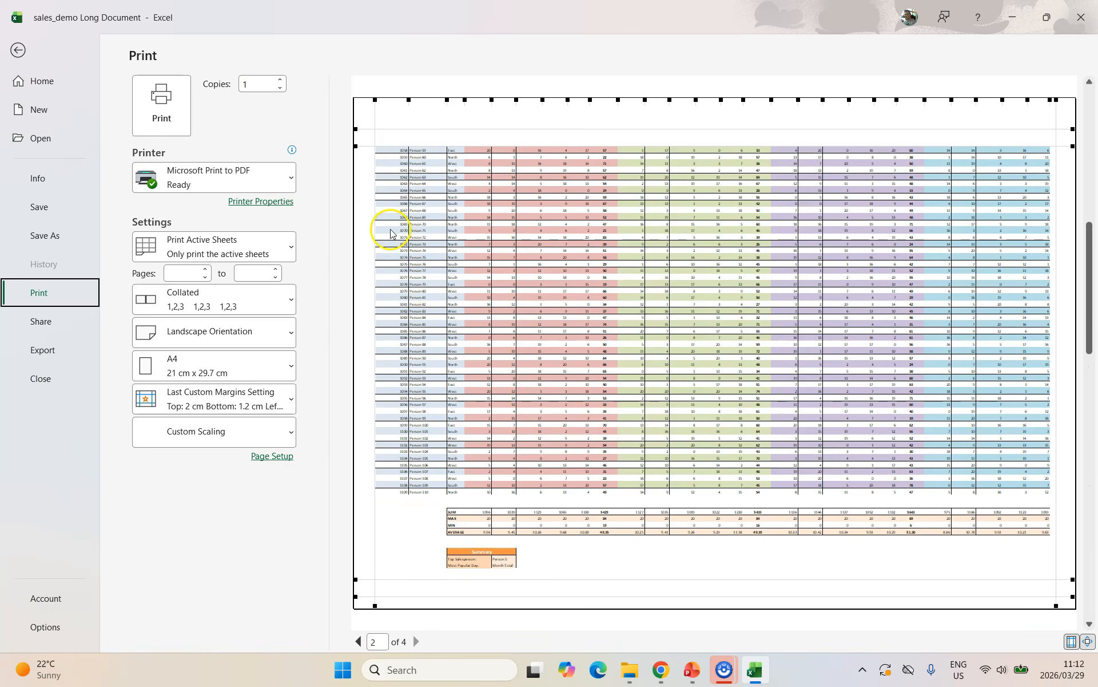
Add row 6 as the rows to repeat at top alongside columns A:B.
click(18, 50)
click(356, 86)
click(633, 222)
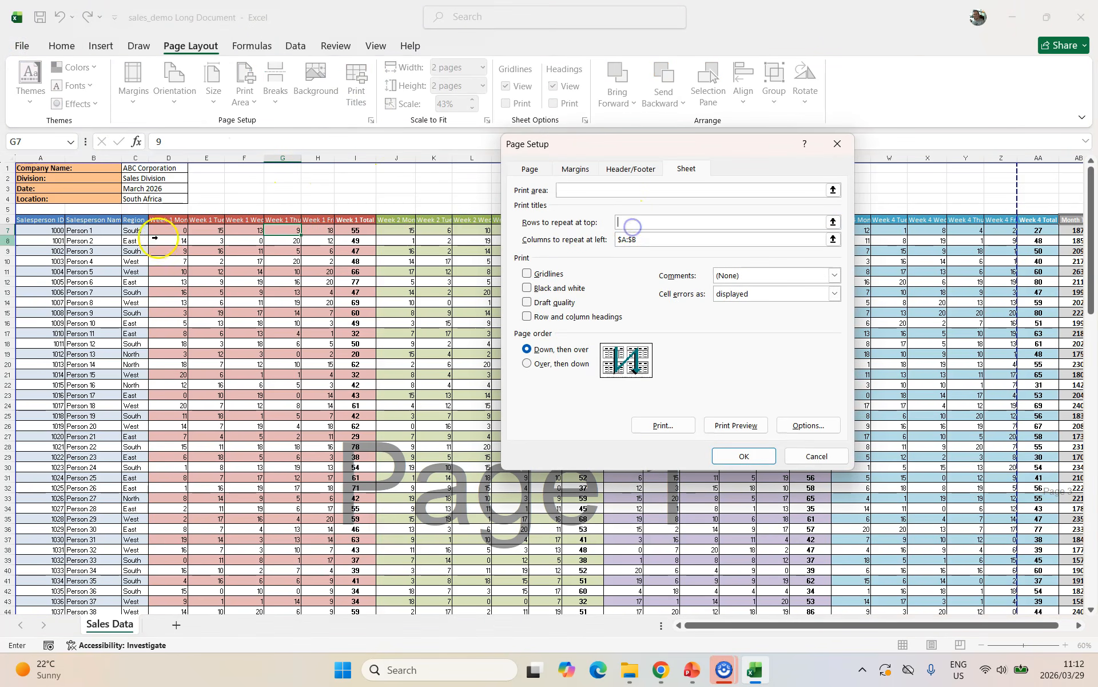
click(8, 220)
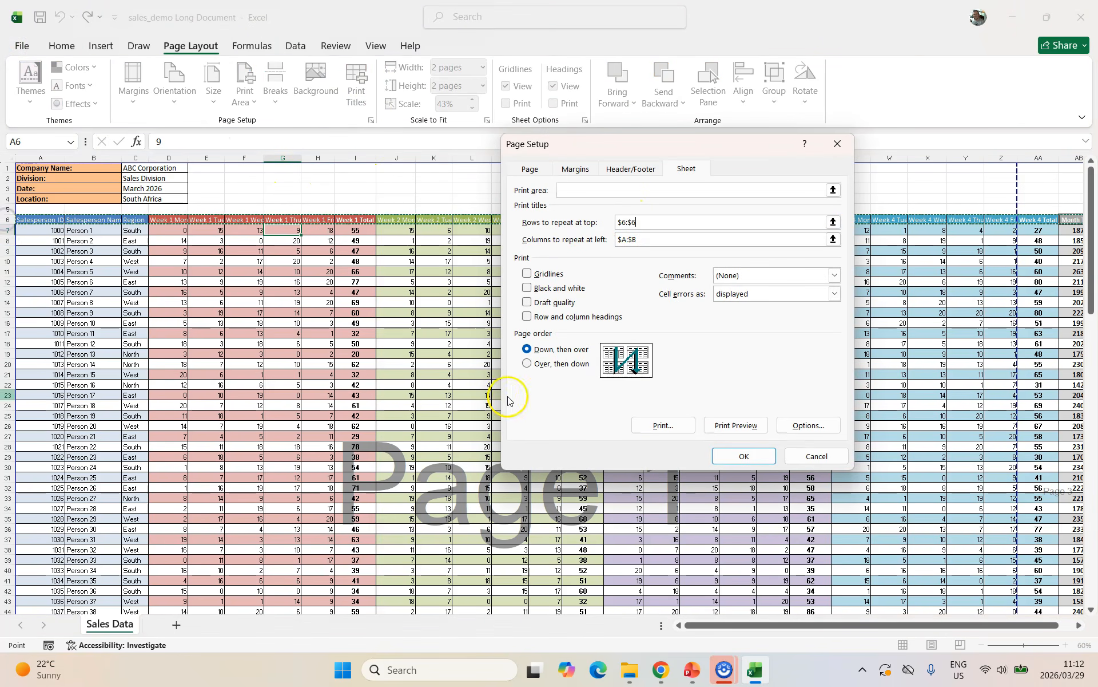
click(744, 458)
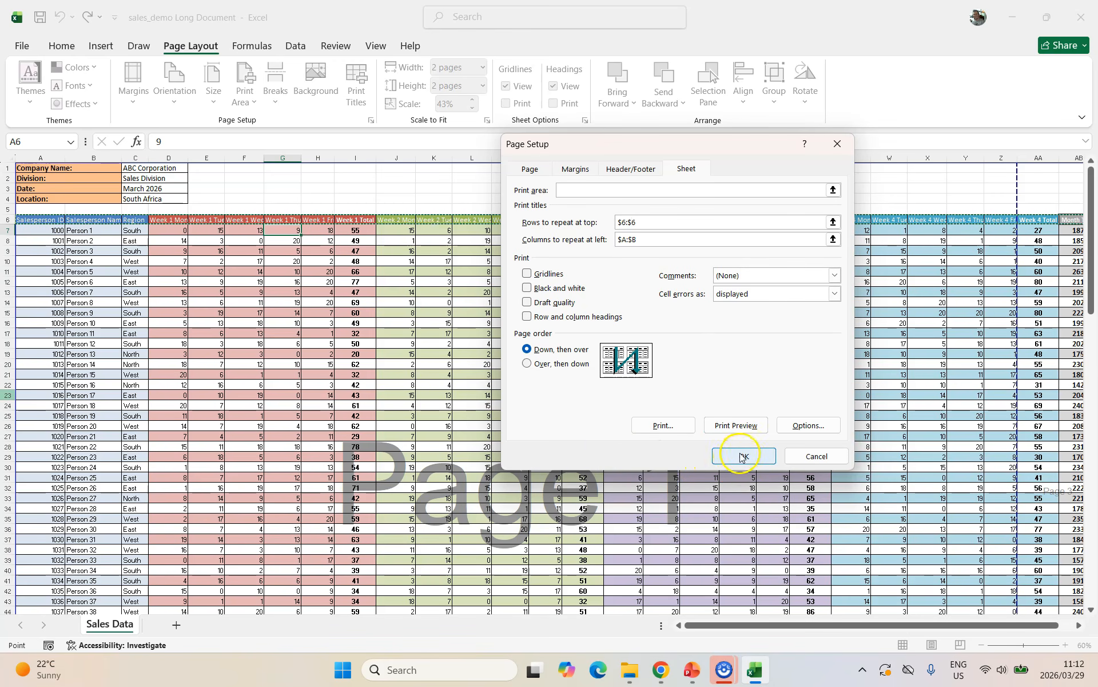
click(743, 455)
Scroll through the four-page print preview to check the repeated header row.
click(22, 46)
click(39, 292)
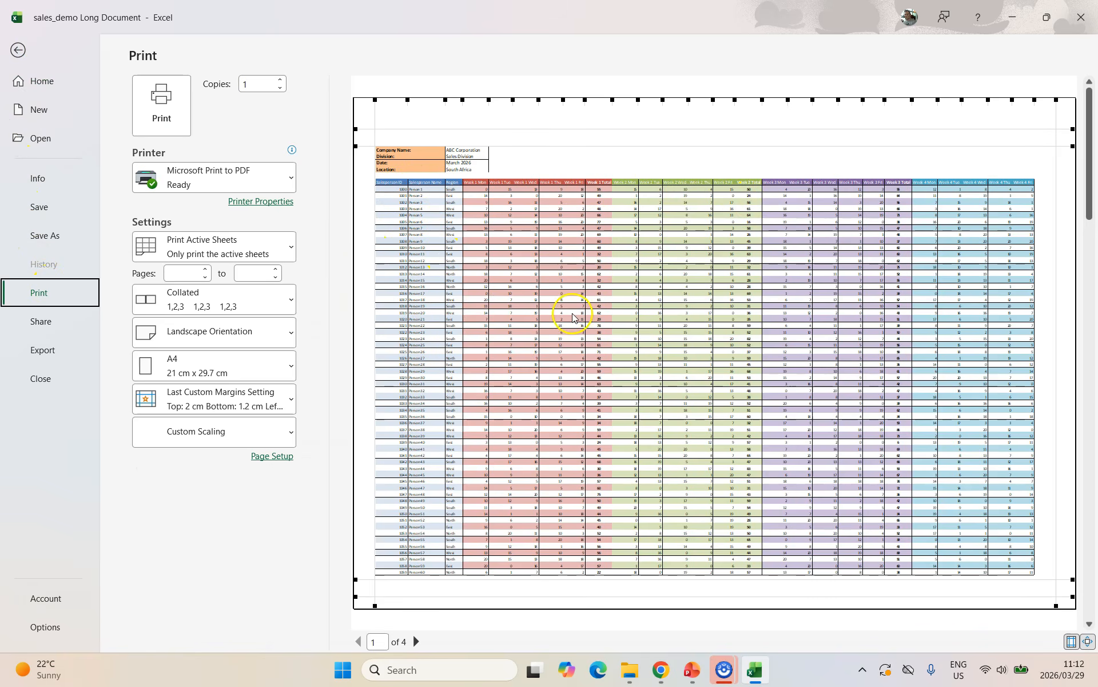
scroll(558, 313, down, 1)
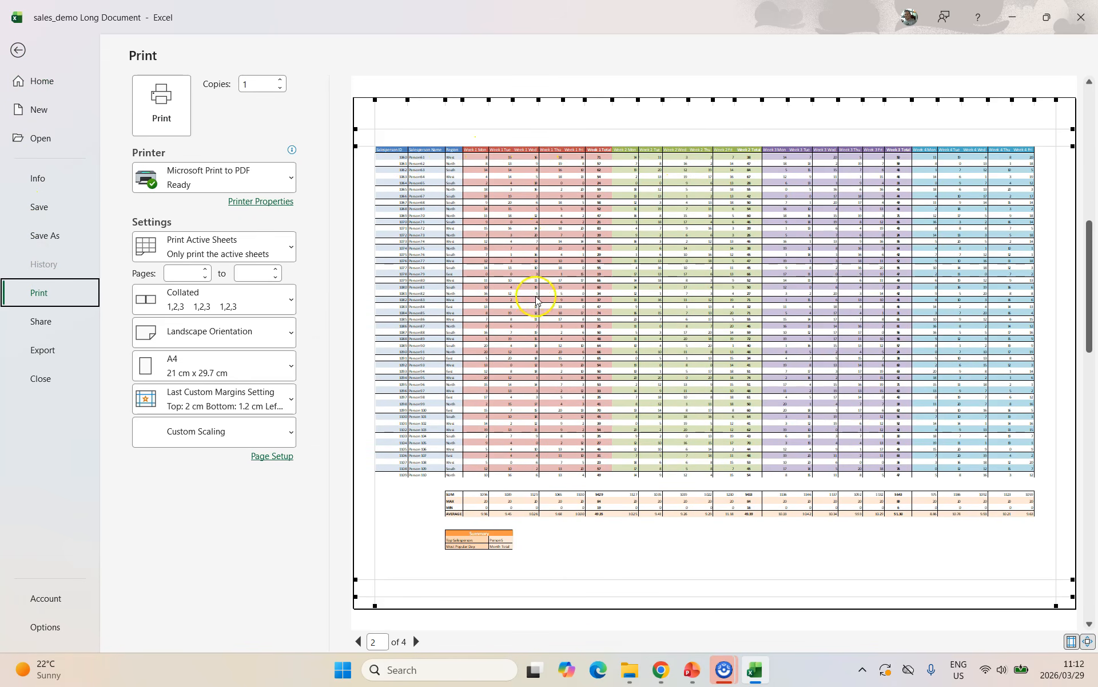
scroll(534, 320, down, 1)
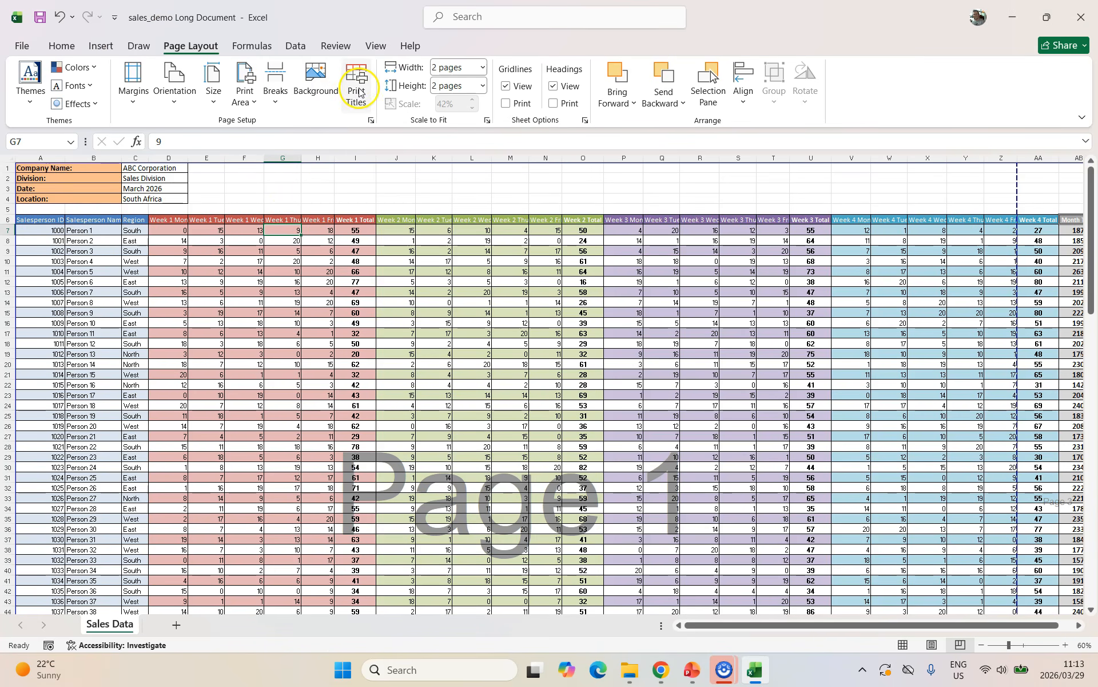
Enter A1:M21 as the Page Setup print area, then delete it again.
click(356, 90)
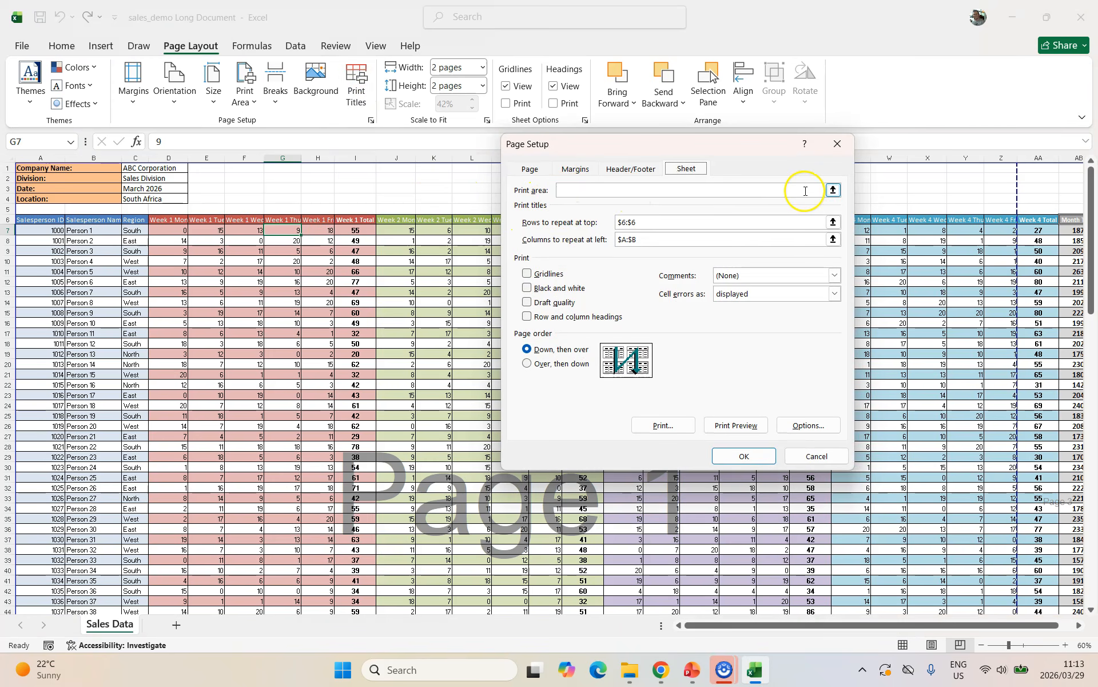
click(833, 190)
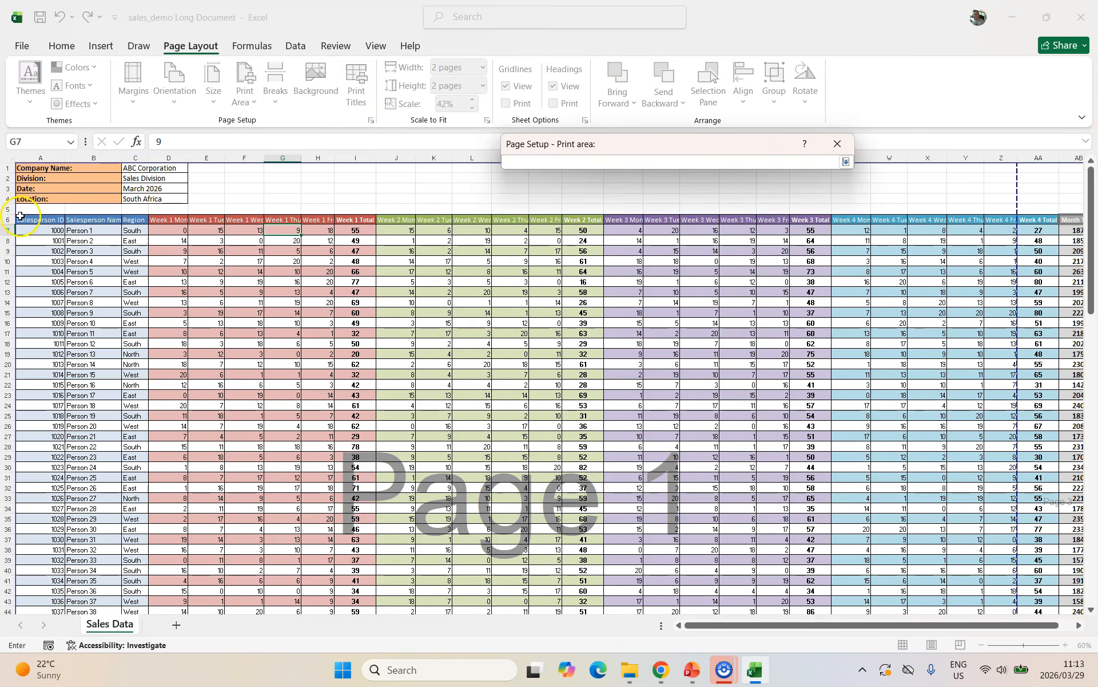
drag(41, 168, 501, 369)
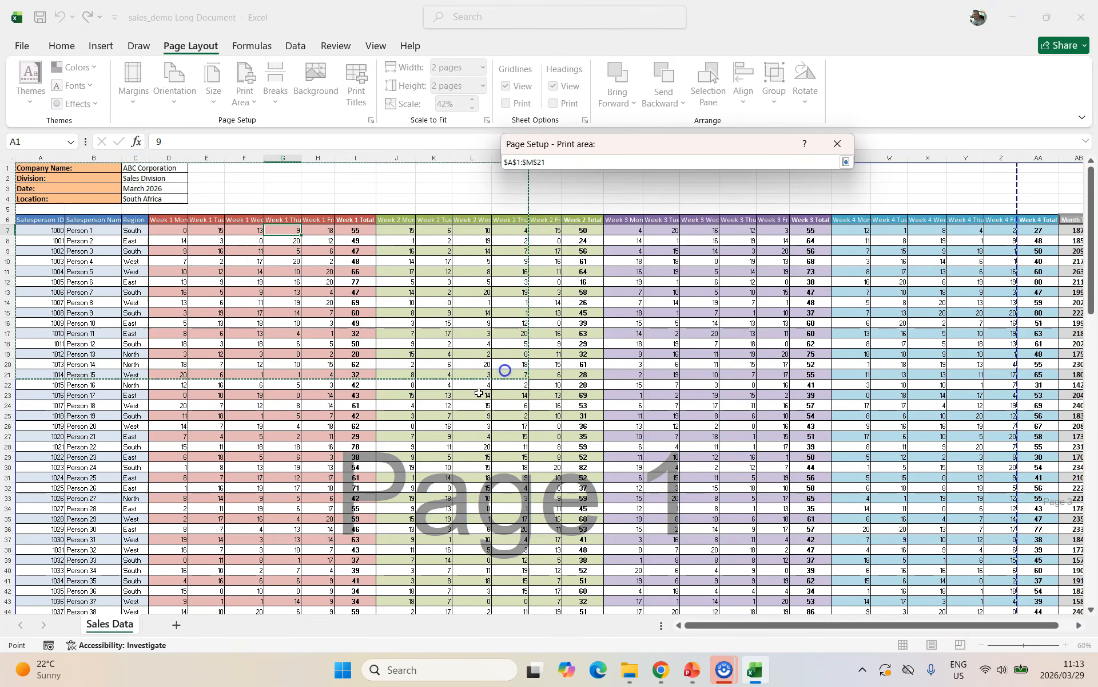
key(Return)
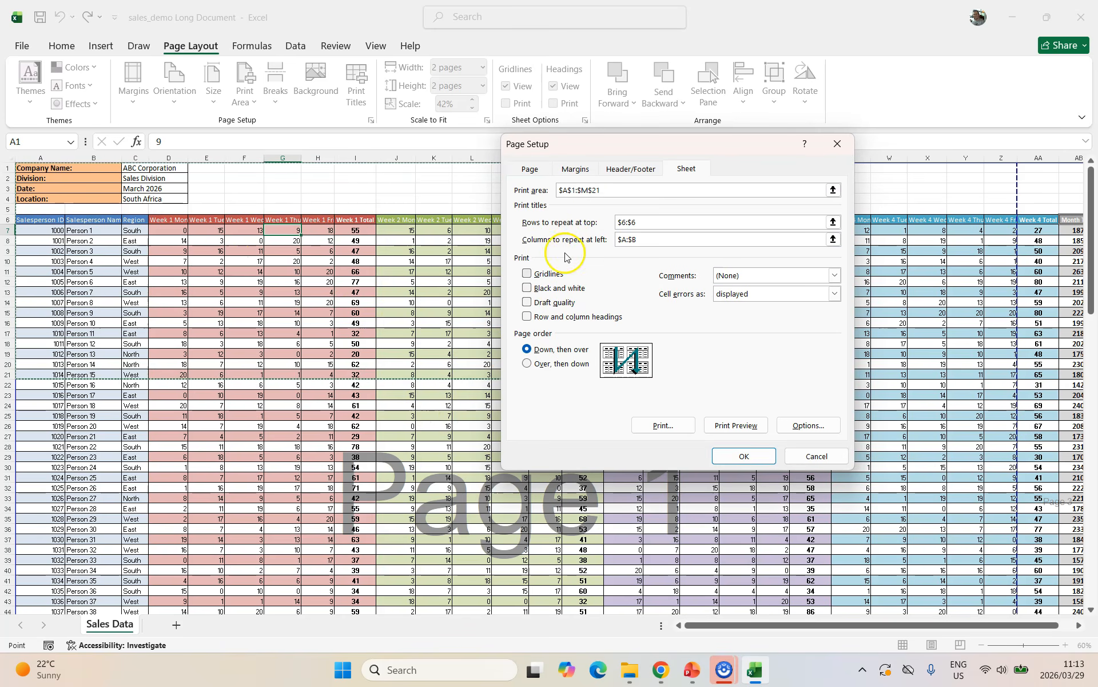
drag(605, 190, 536, 191)
key(Delete)
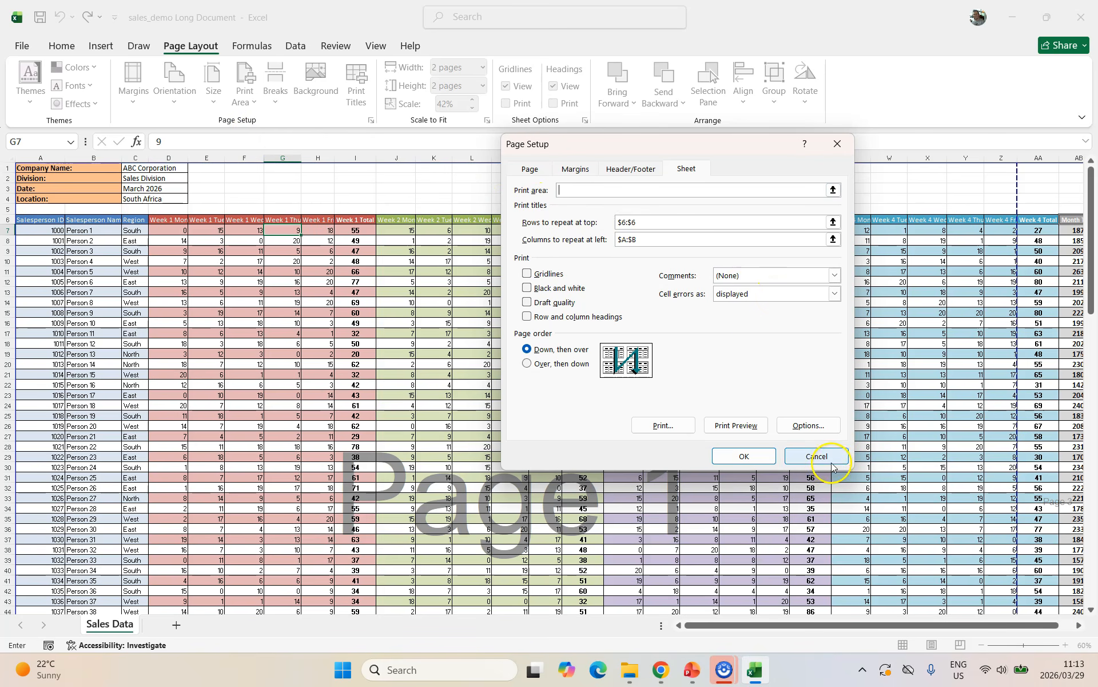
click(530, 168)
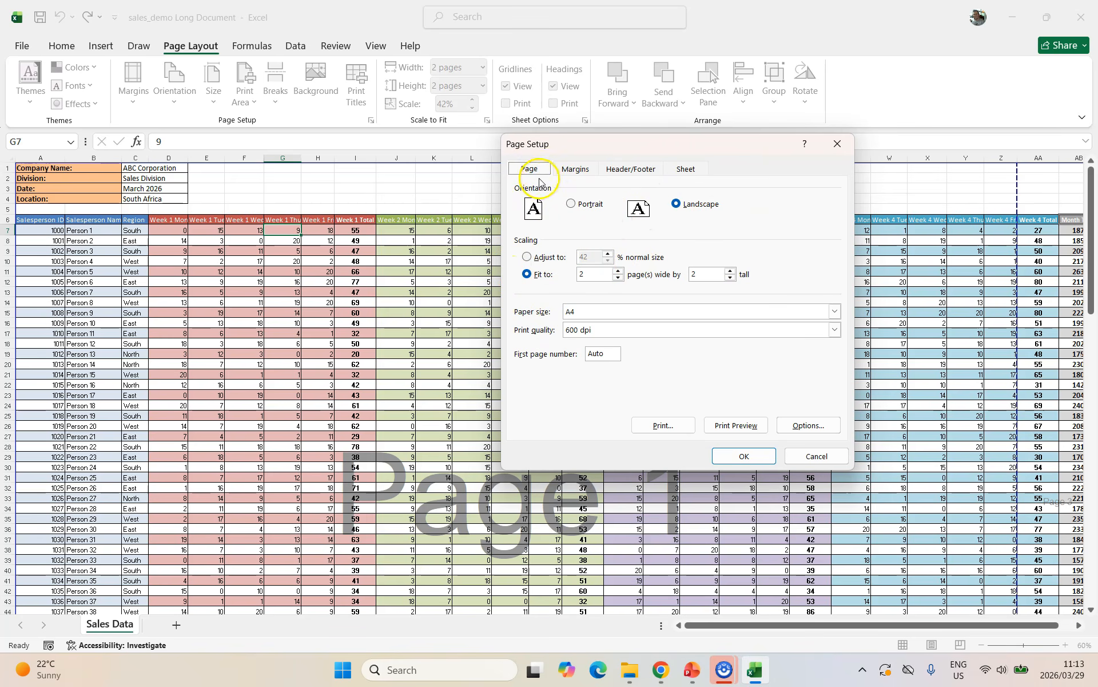
Centre the sheet on the page both horizontally and vertically.
click(576, 170)
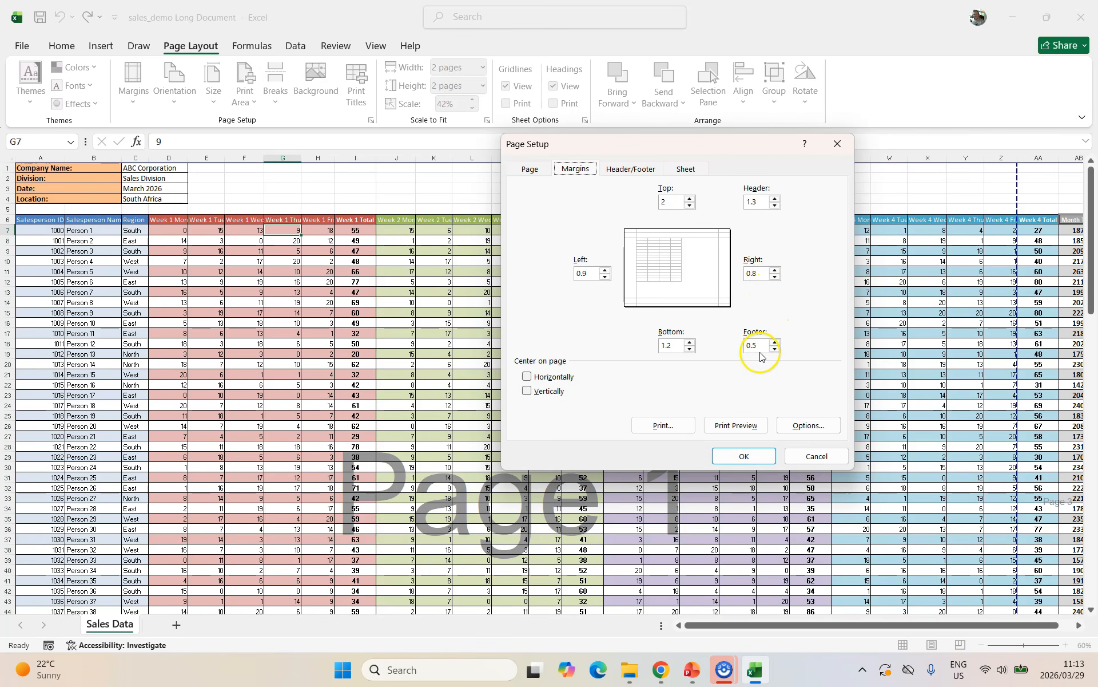
click(527, 376)
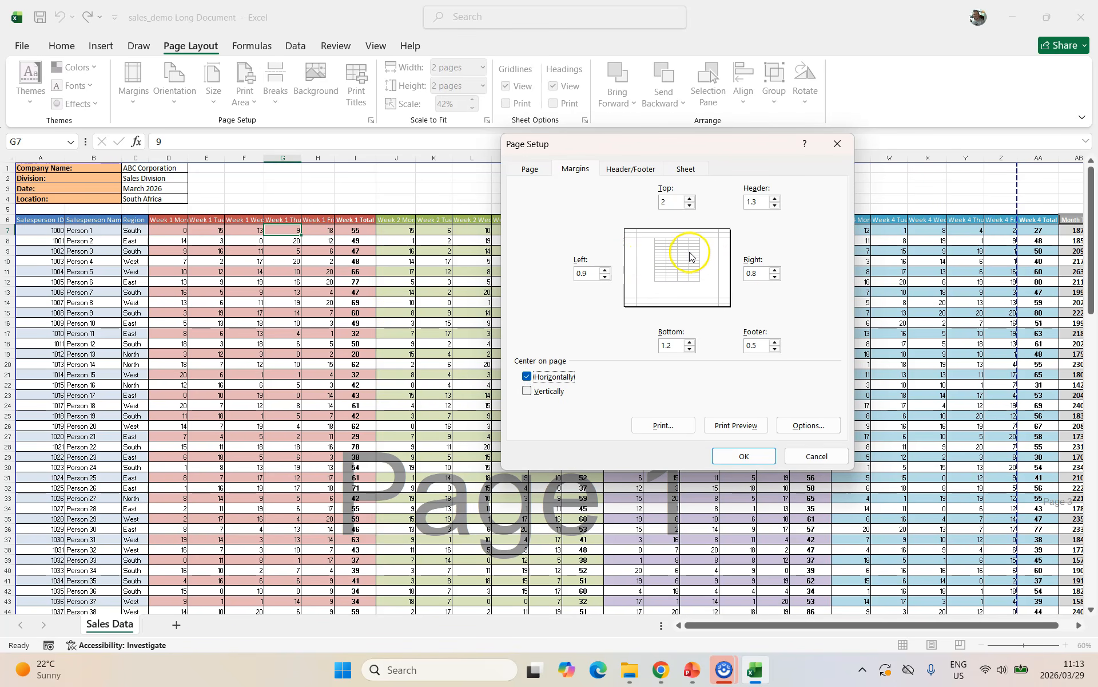
click(527, 390)
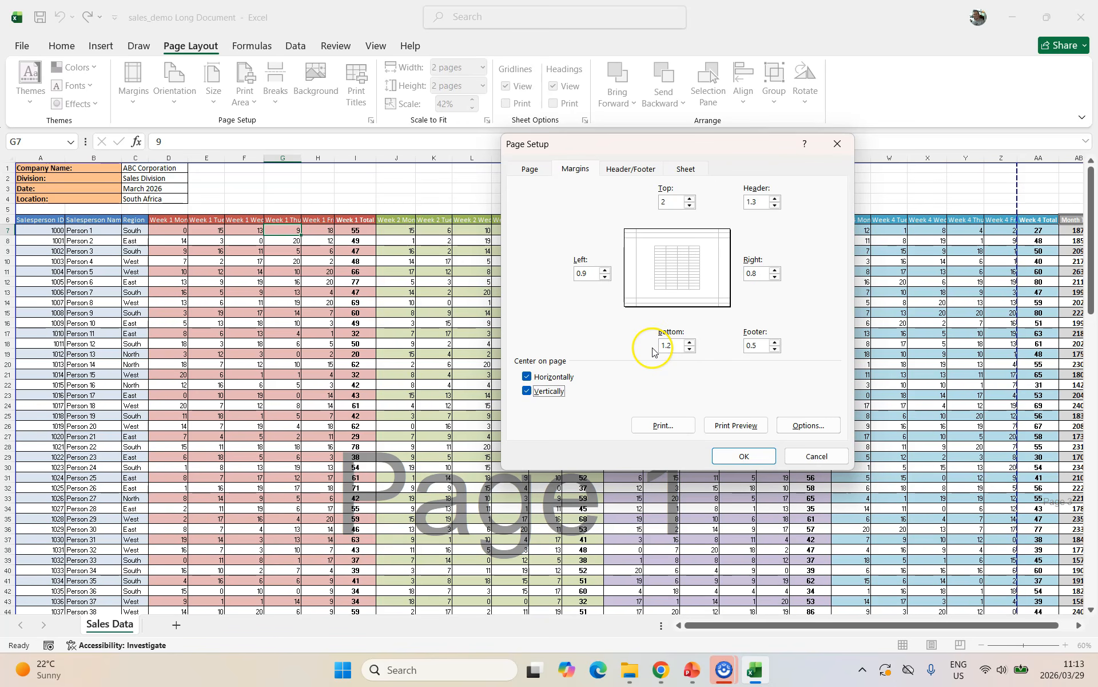
click(743, 456)
Open print preview with Alt, F, P and scroll through the four pages.
key(alt)
key(f)
key(p)
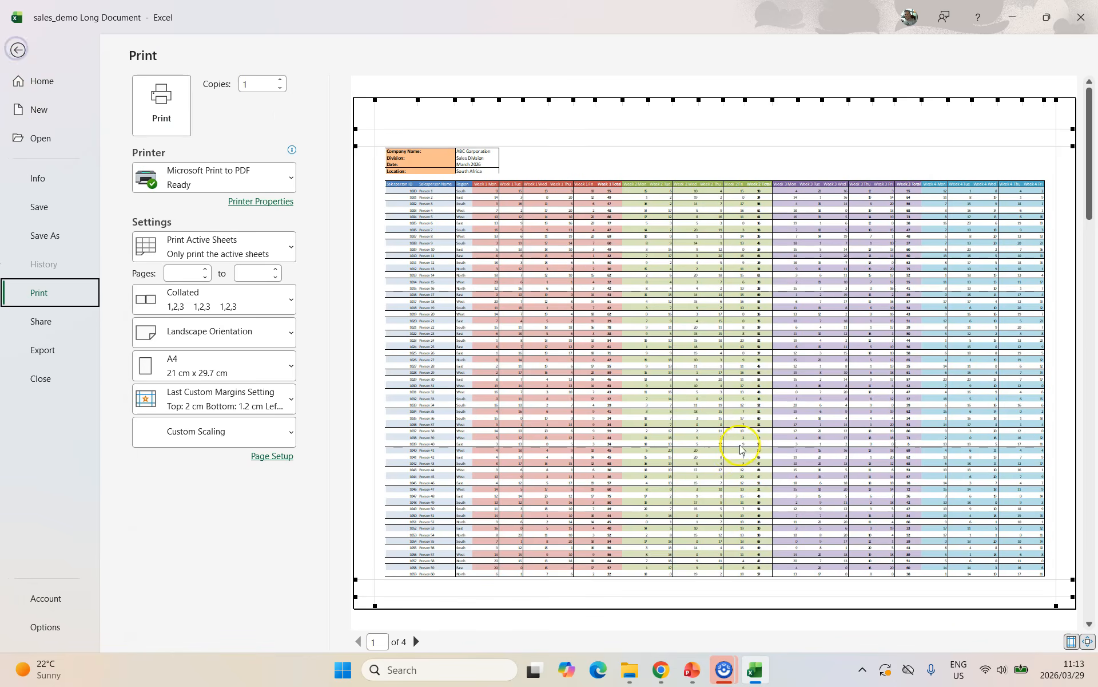
scroll(686, 345, down, 1)
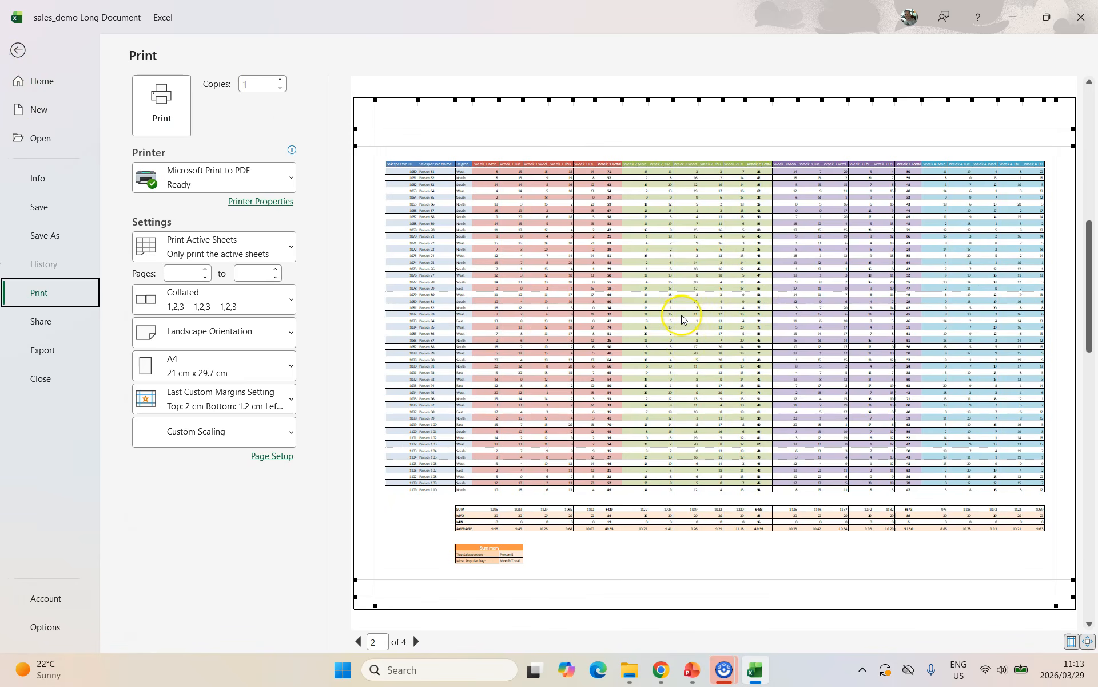
scroll(683, 320, down, 1)
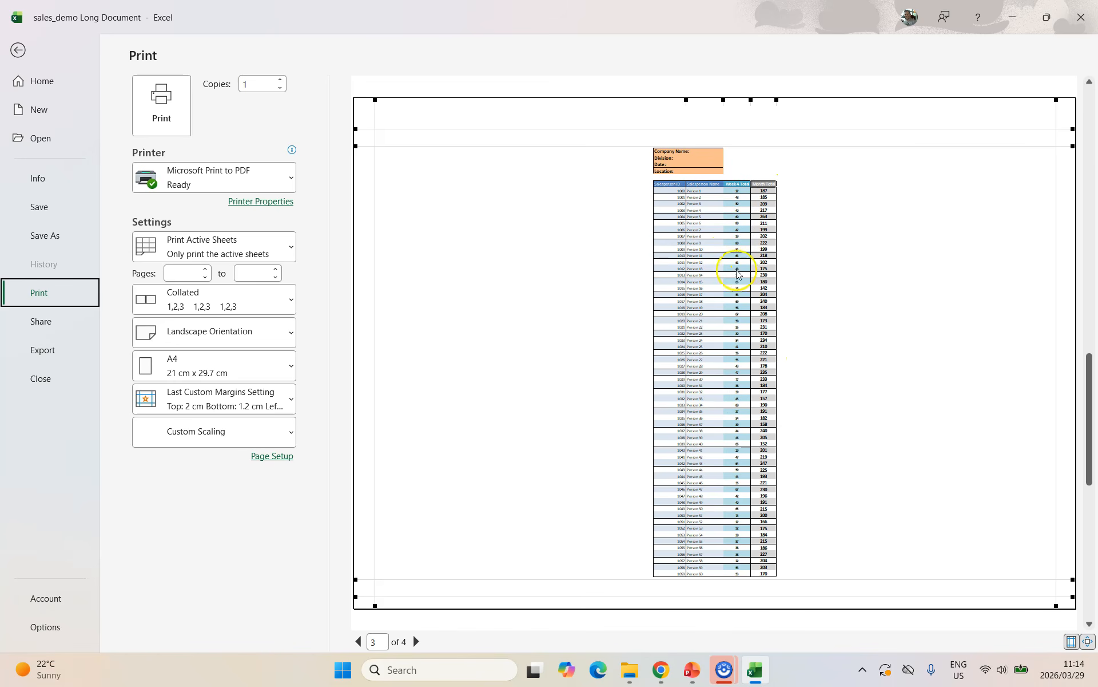
scroll(690, 342, down, 1)
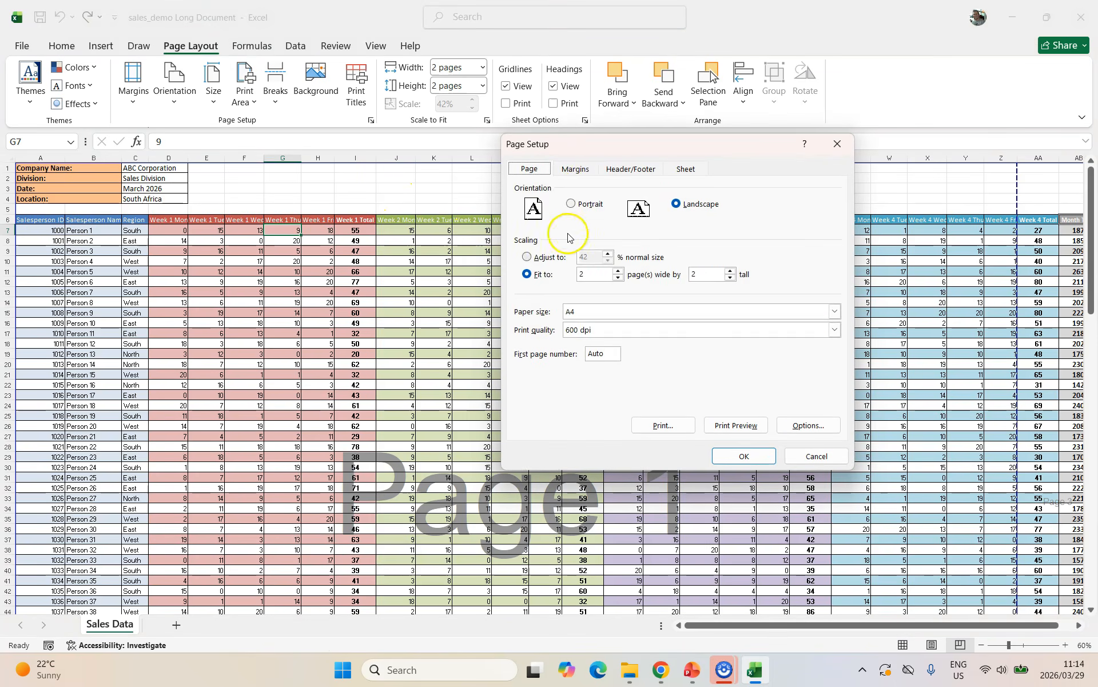
click(575, 168)
click(535, 391)
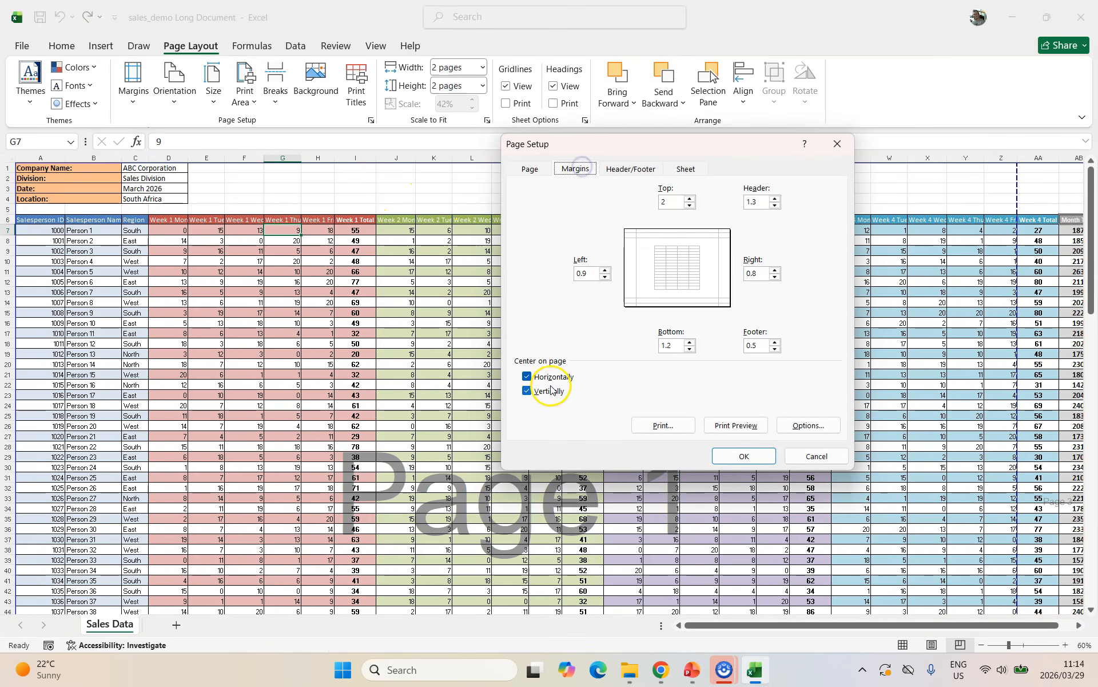
click(628, 168)
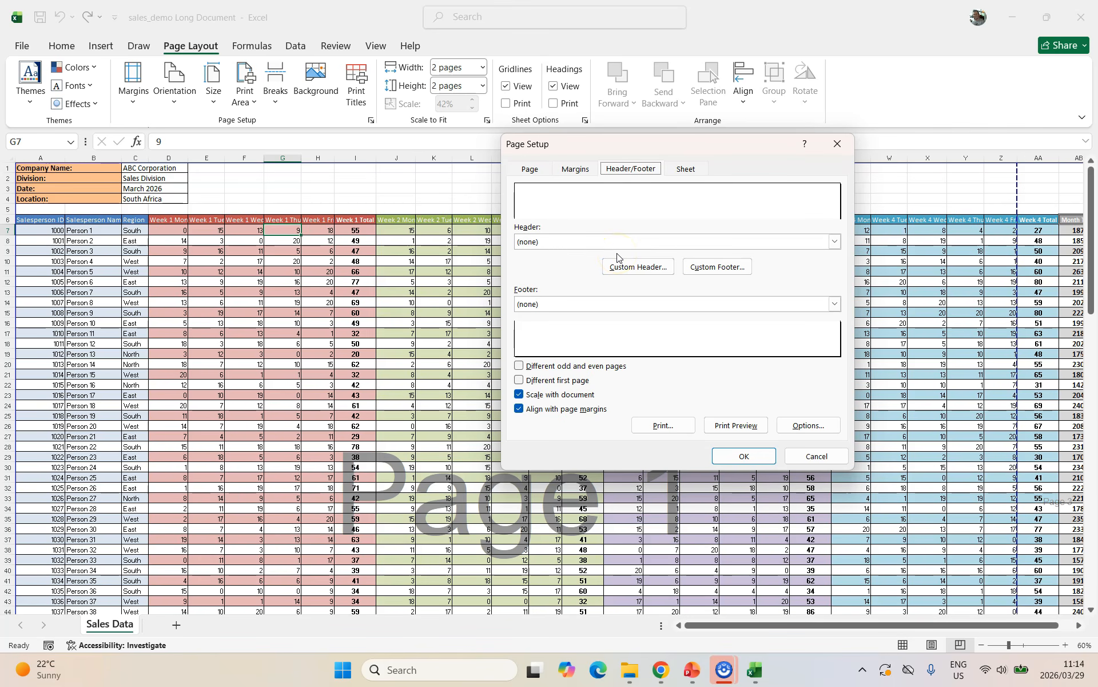
click(601, 243)
click(687, 169)
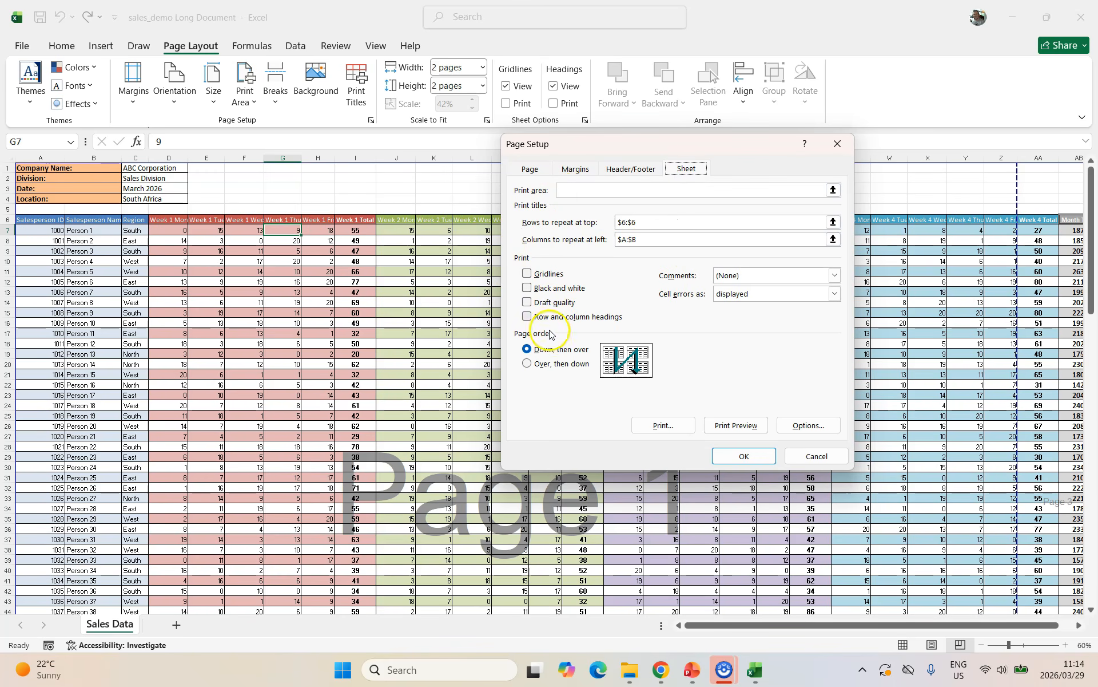
click(837, 276)
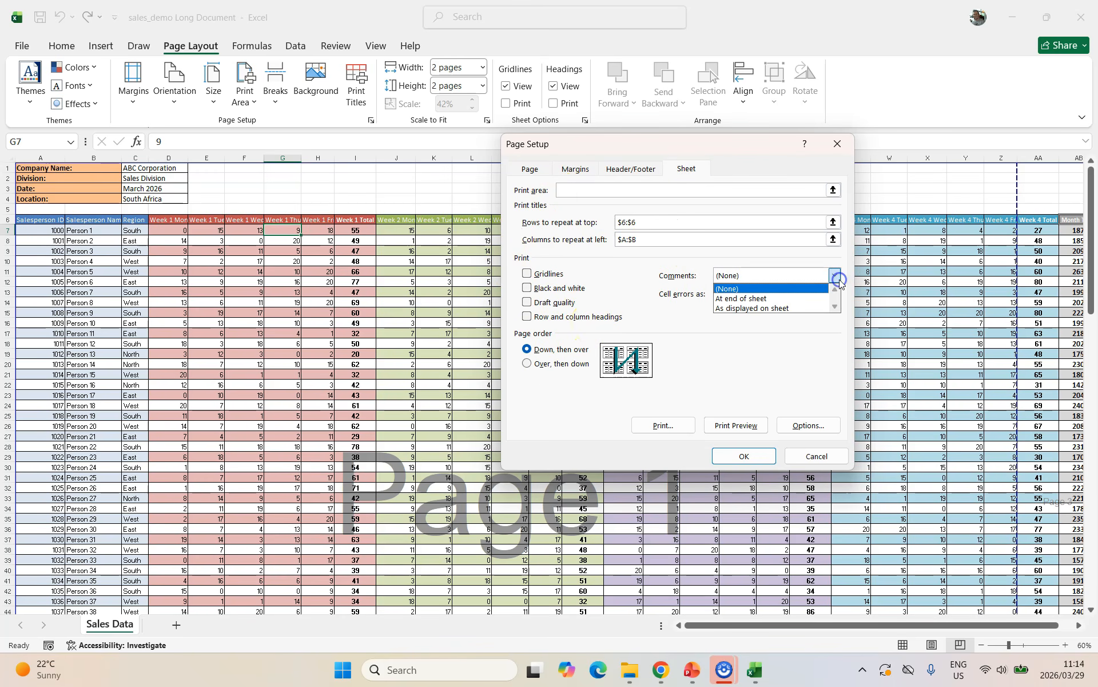
click(833, 277)
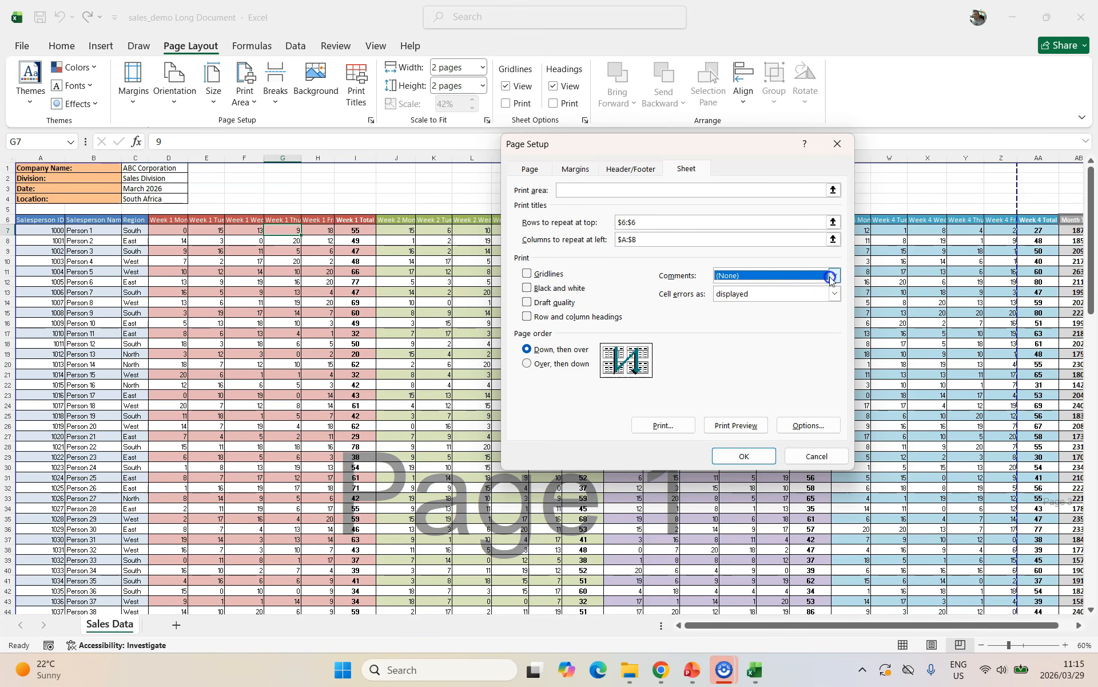
click(837, 293)
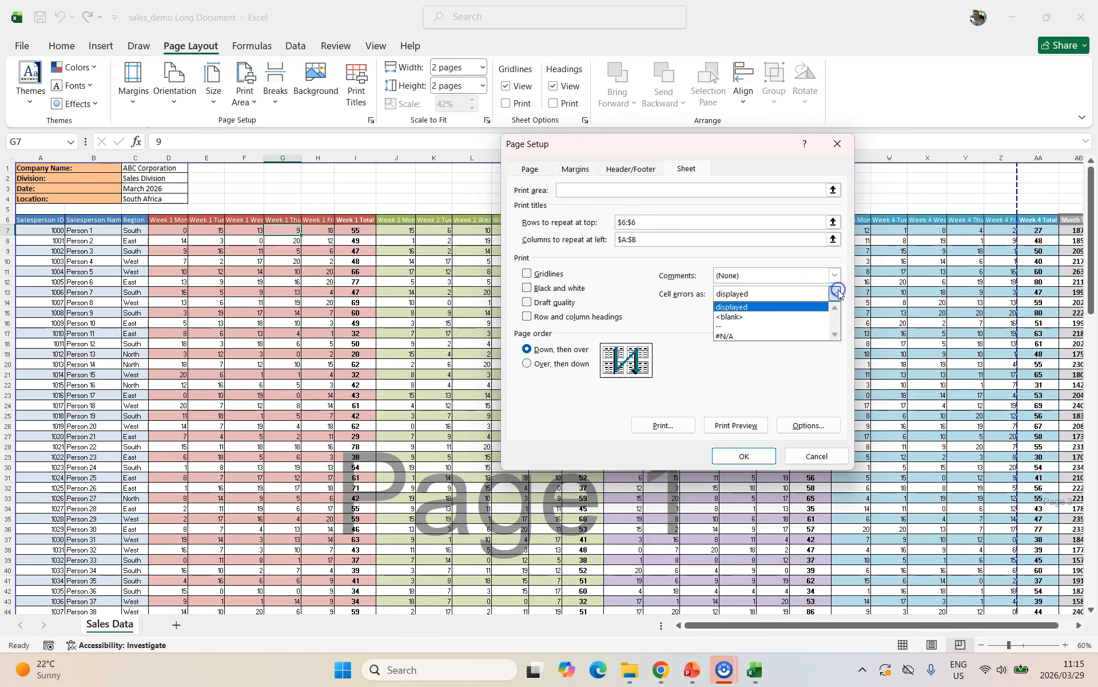
click(837, 293)
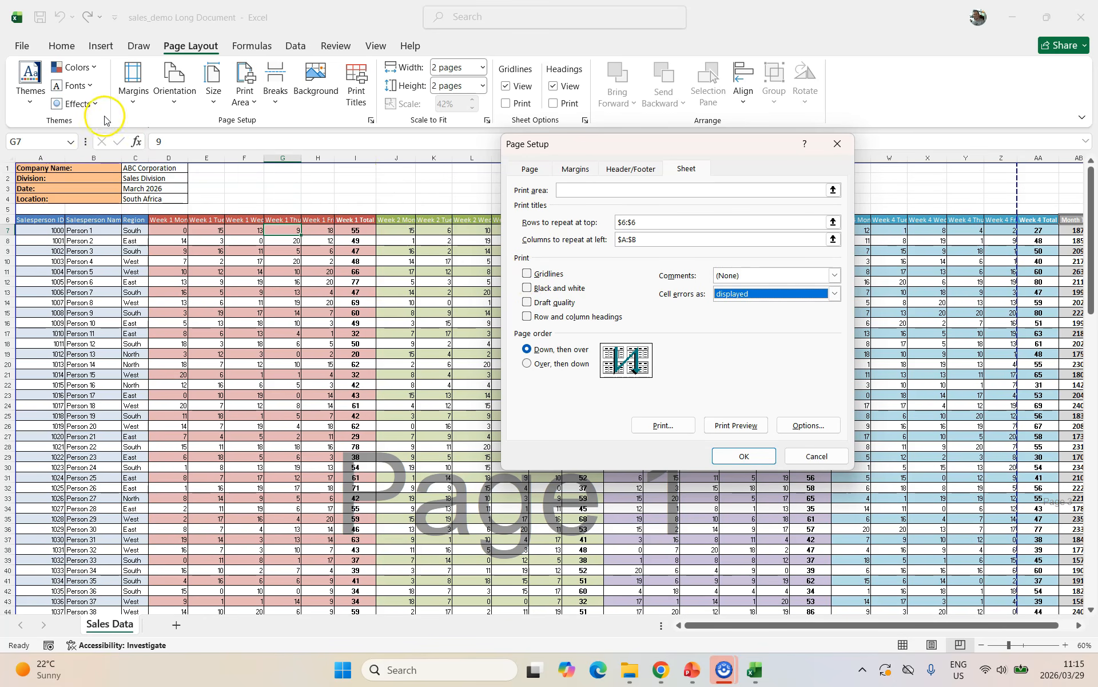
click(811, 449)
key(ctrl+p)
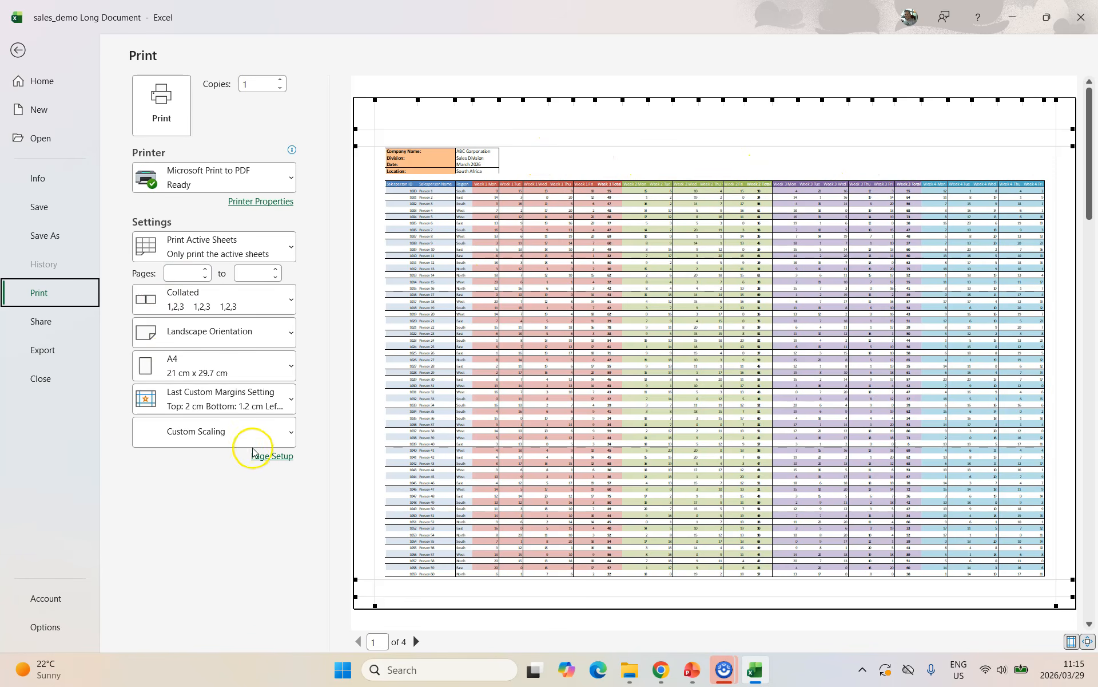
Turn on gridline printing in Page Setup's Sheet settings.
click(275, 457)
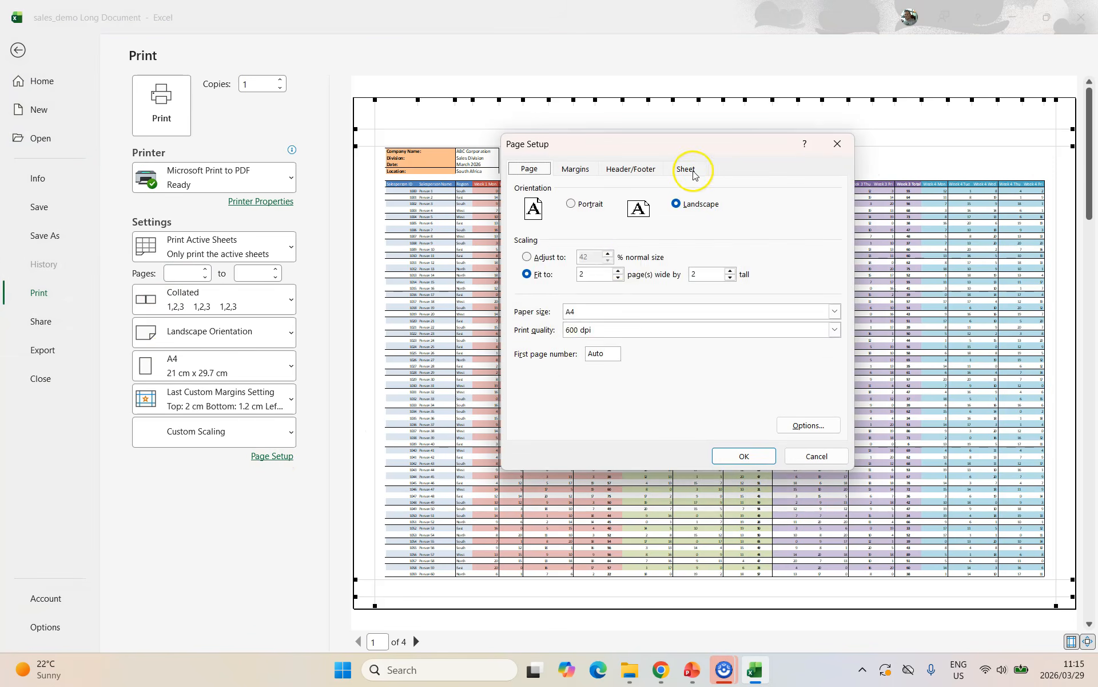
click(692, 169)
click(540, 275)
click(747, 455)
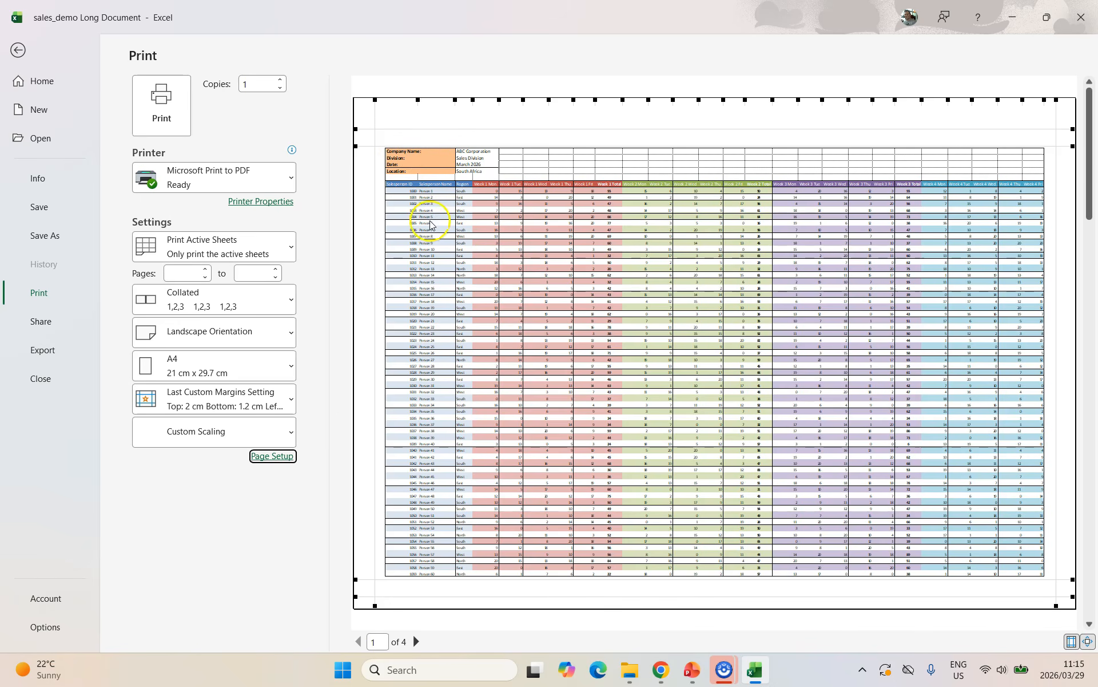
Try printing the sheet in black and white.
click(272, 455)
click(527, 288)
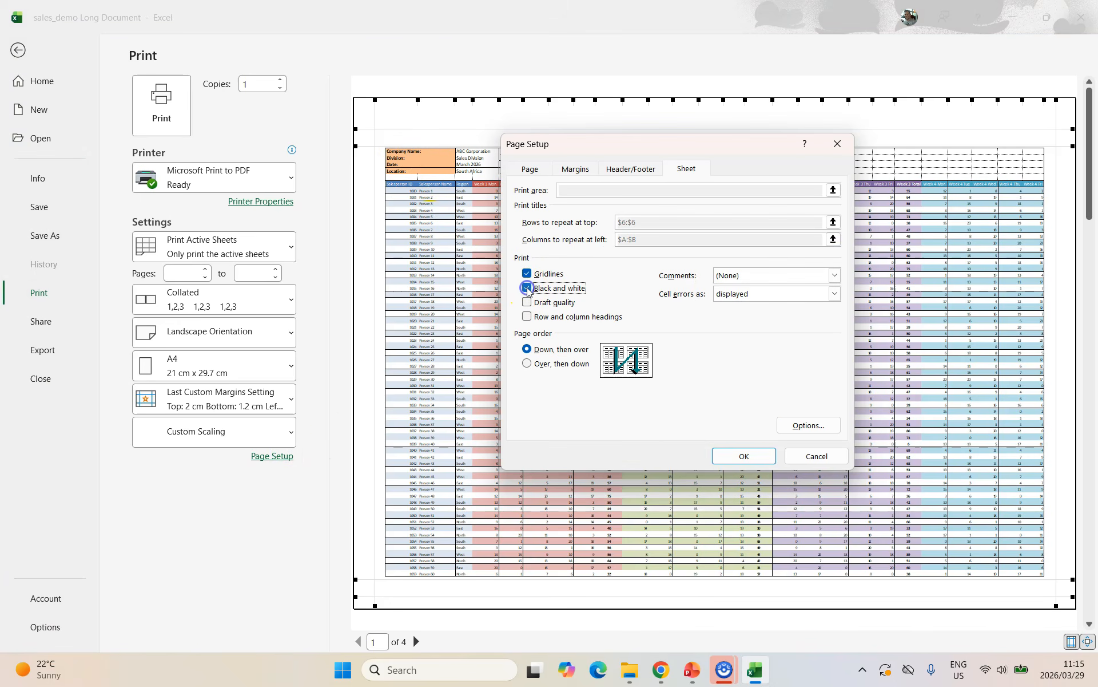
click(744, 455)
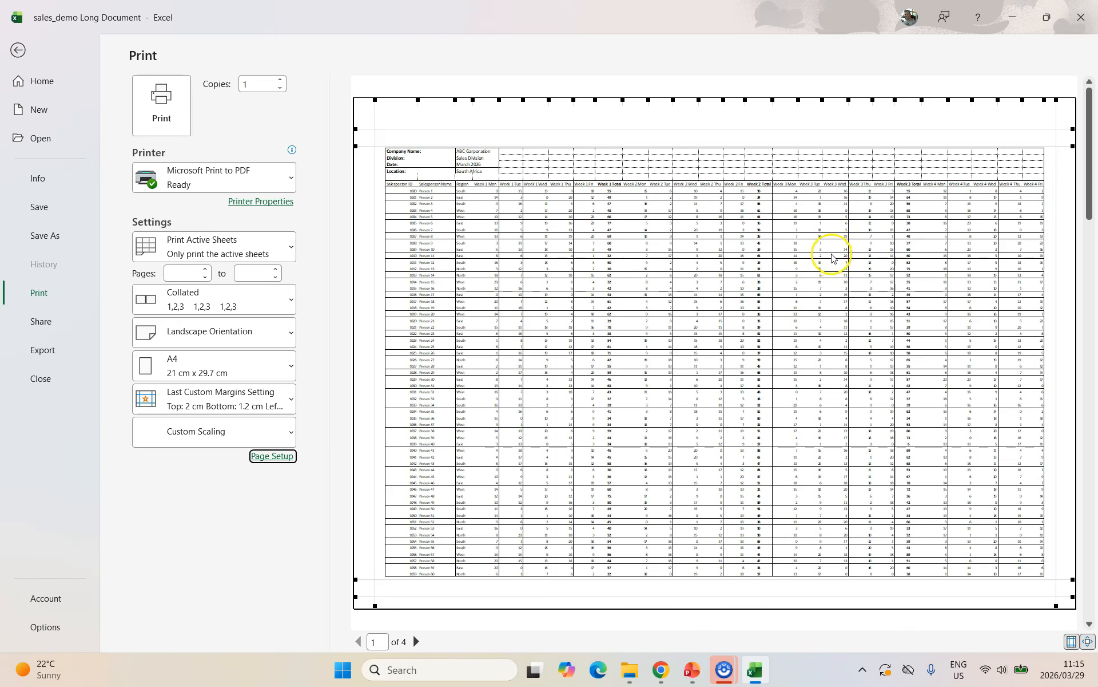
Turn black and white off and include row and column headings in the printout.
click(272, 456)
click(525, 288)
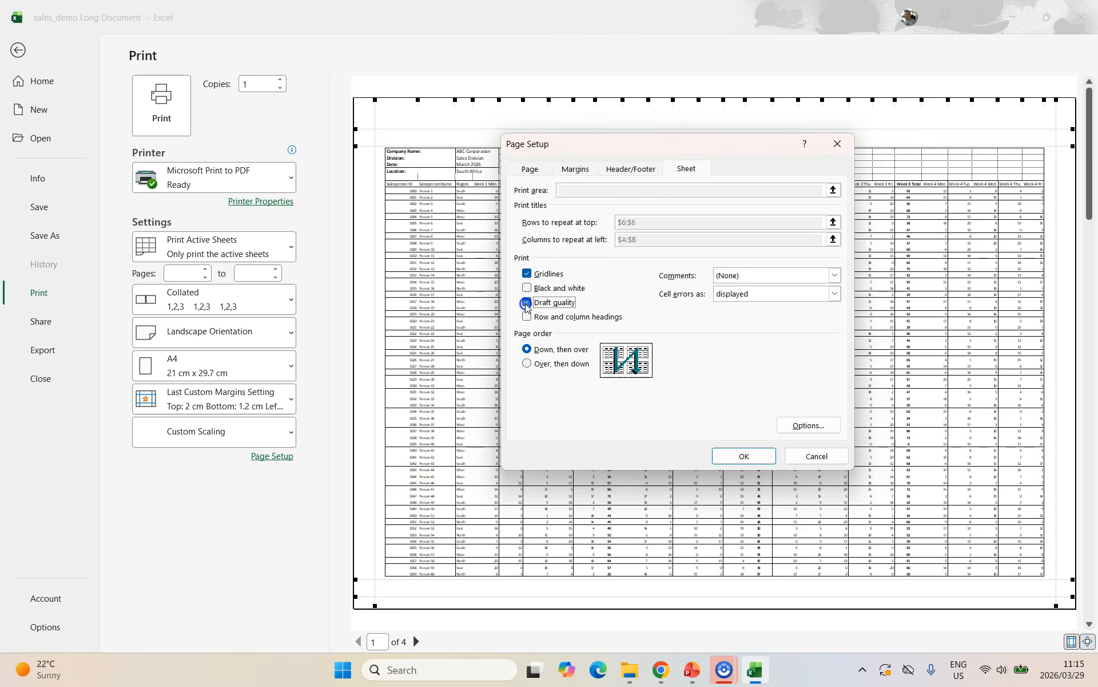
drag(661, 147, 657, 244)
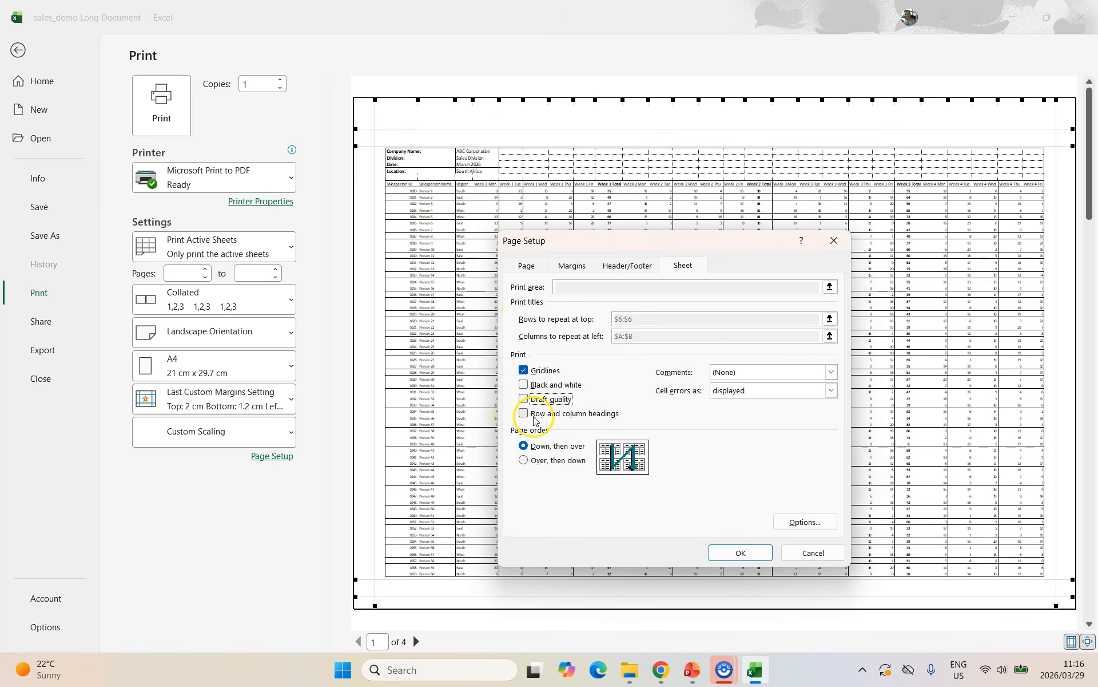
click(524, 414)
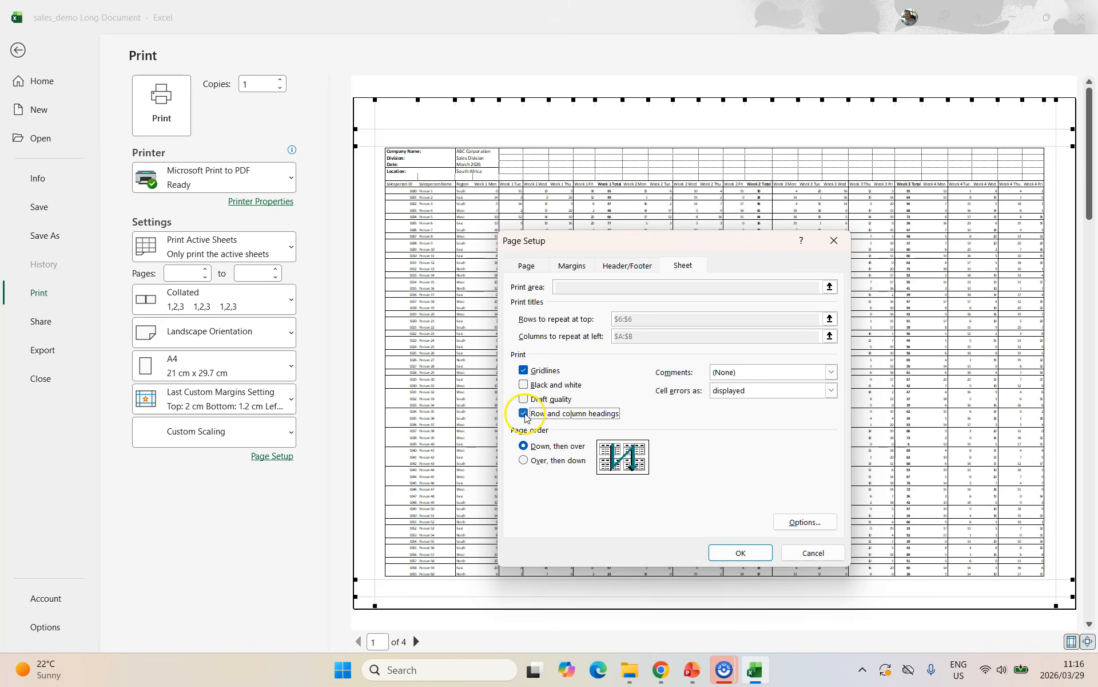
click(753, 554)
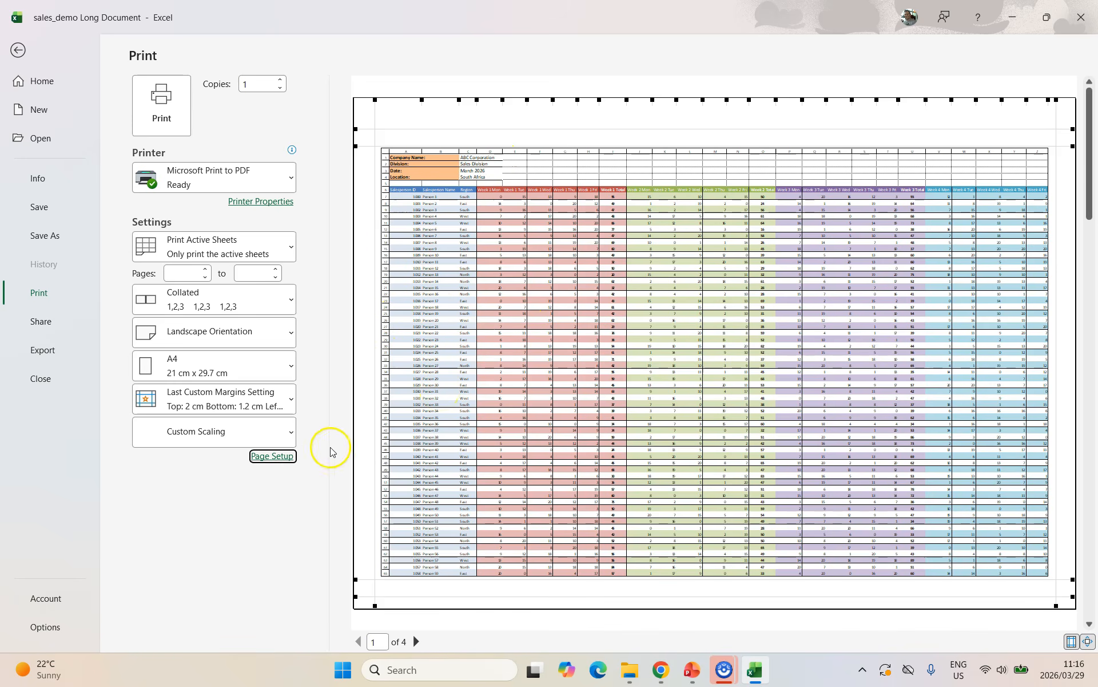
click(284, 457)
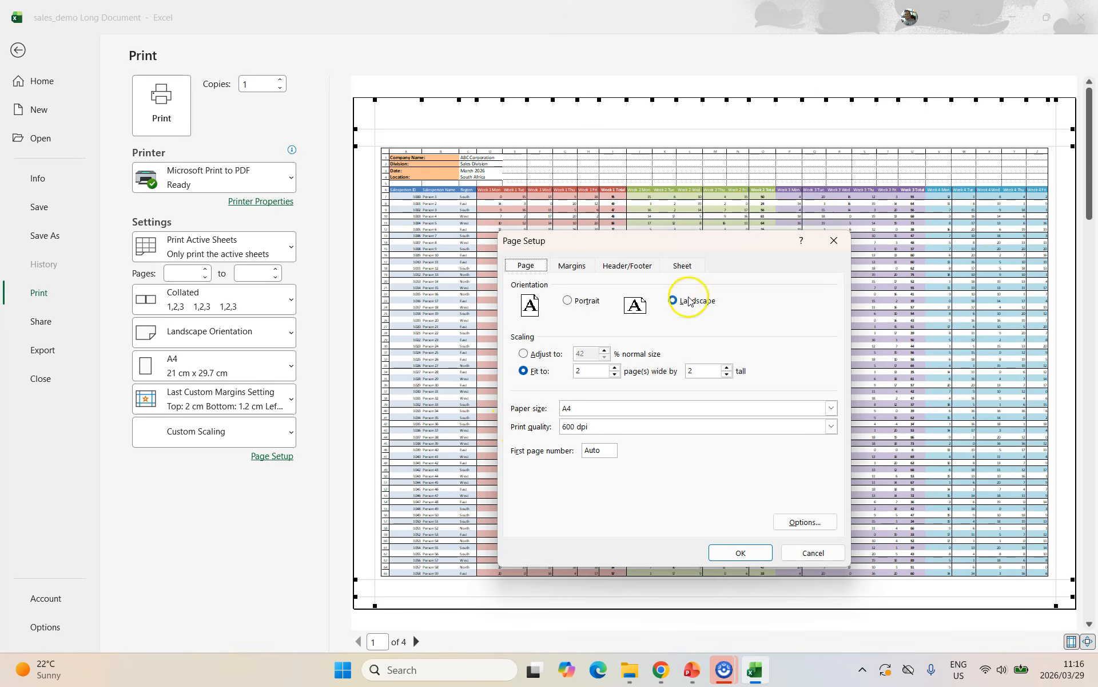
click(682, 264)
click(523, 414)
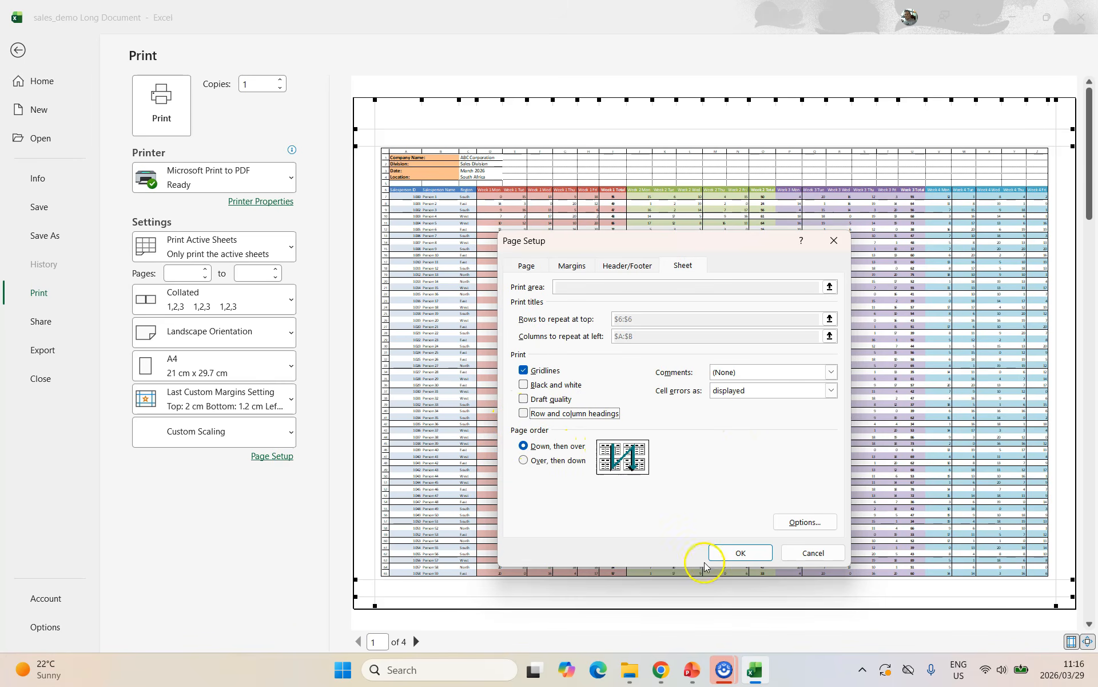
click(543, 461)
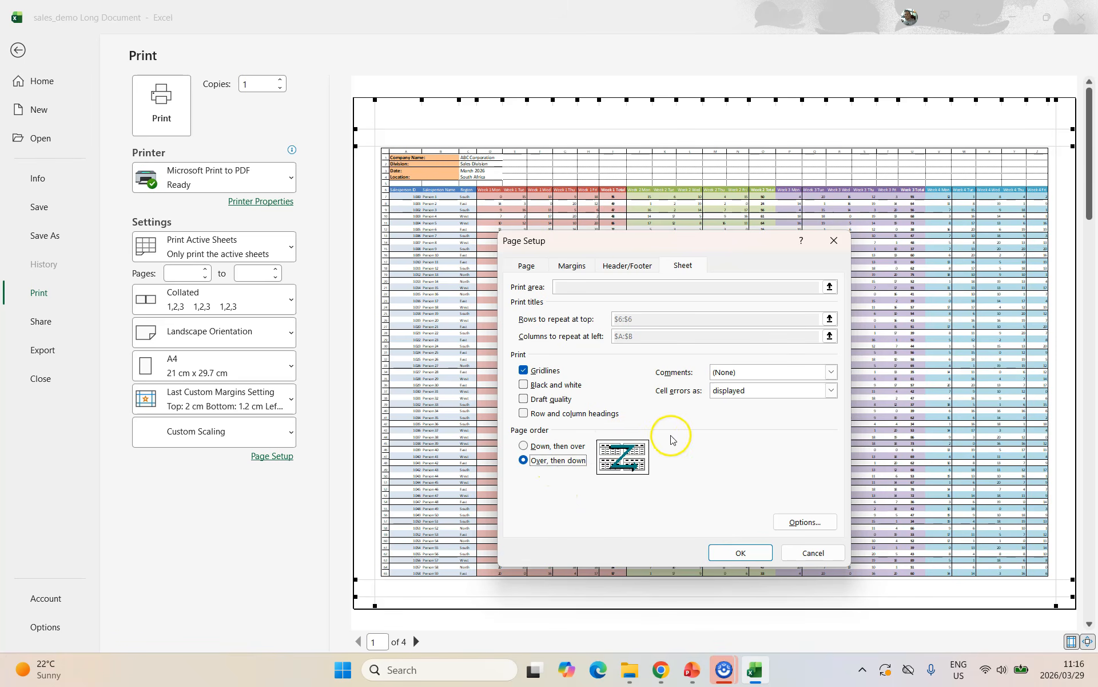
click(553, 448)
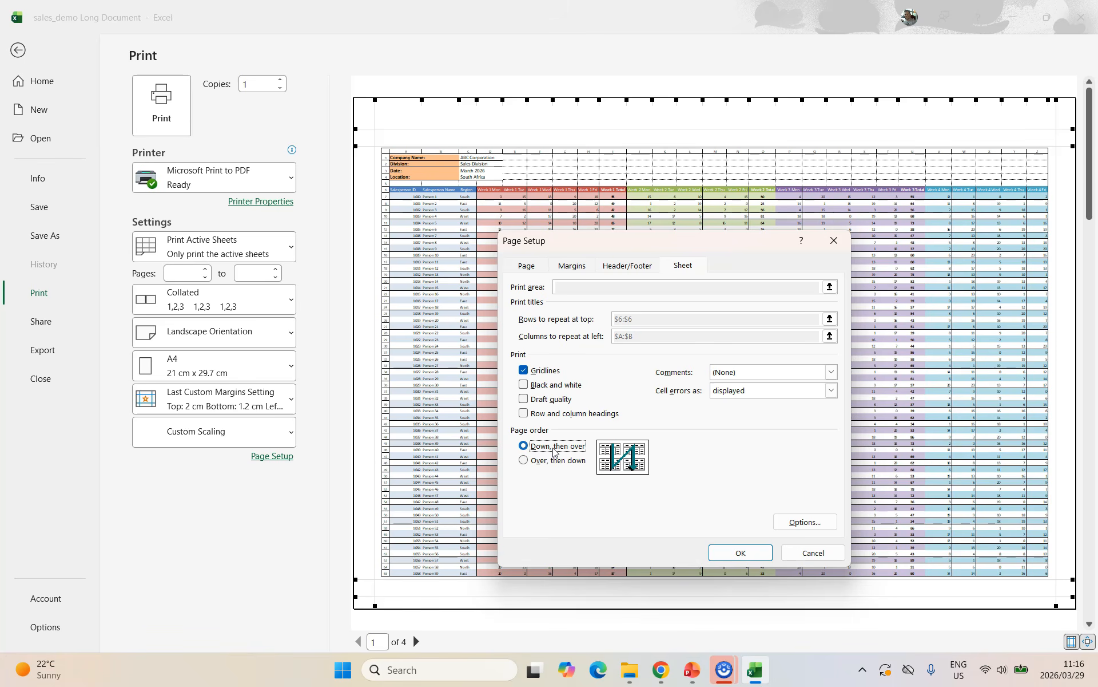
click(528, 265)
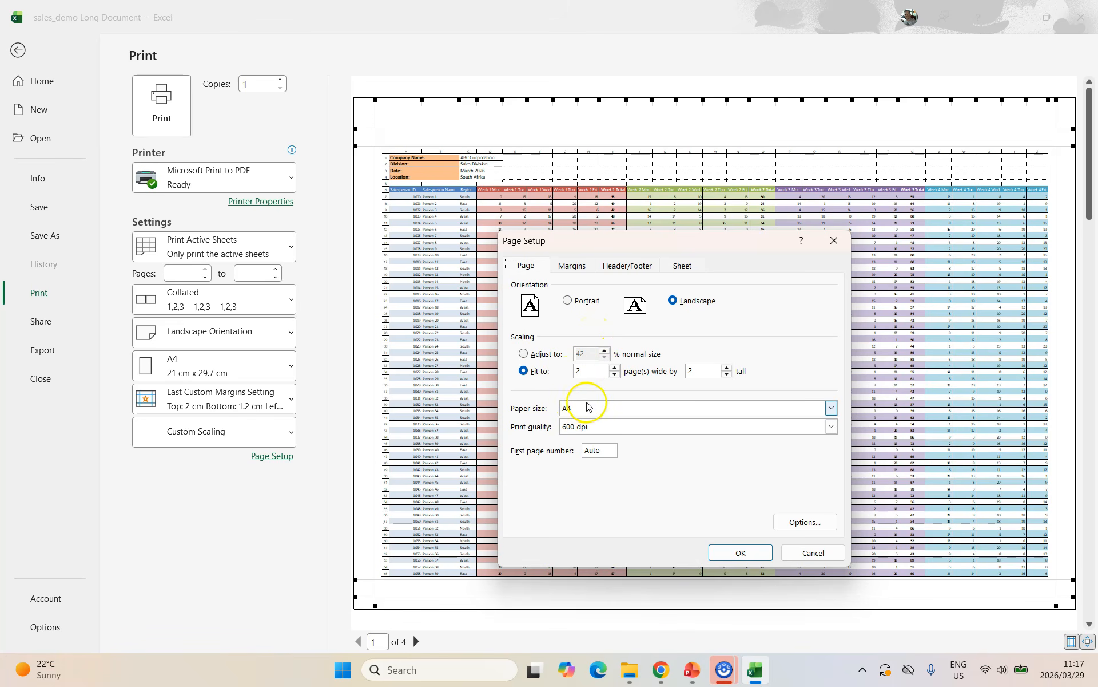
click(572, 265)
click(540, 478)
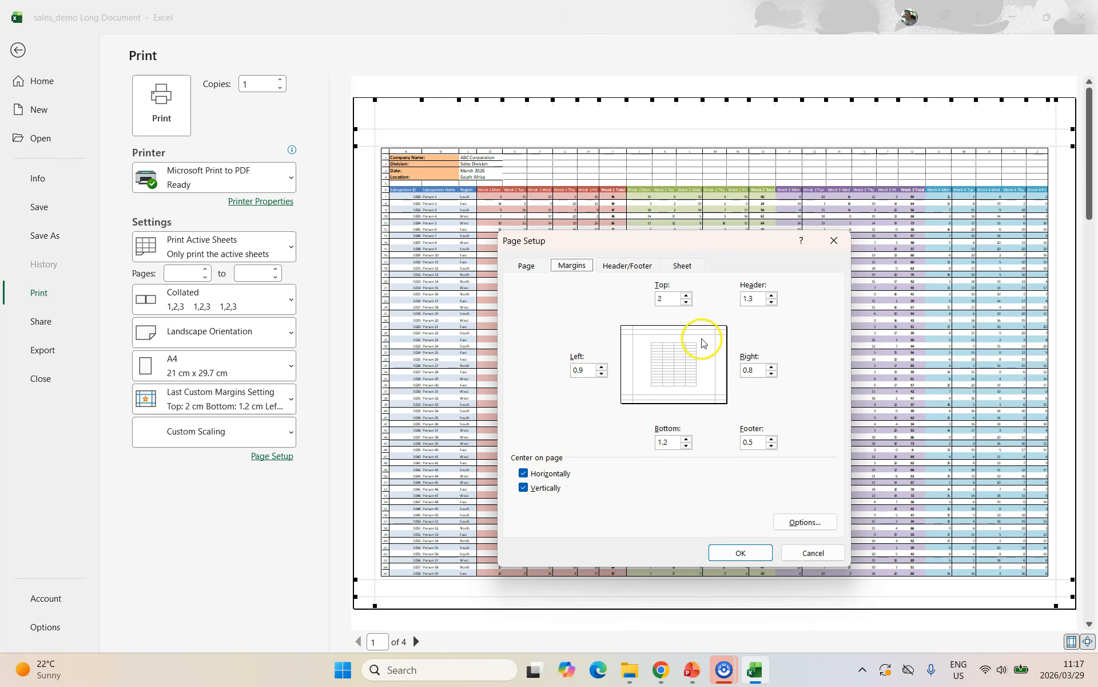
click(683, 265)
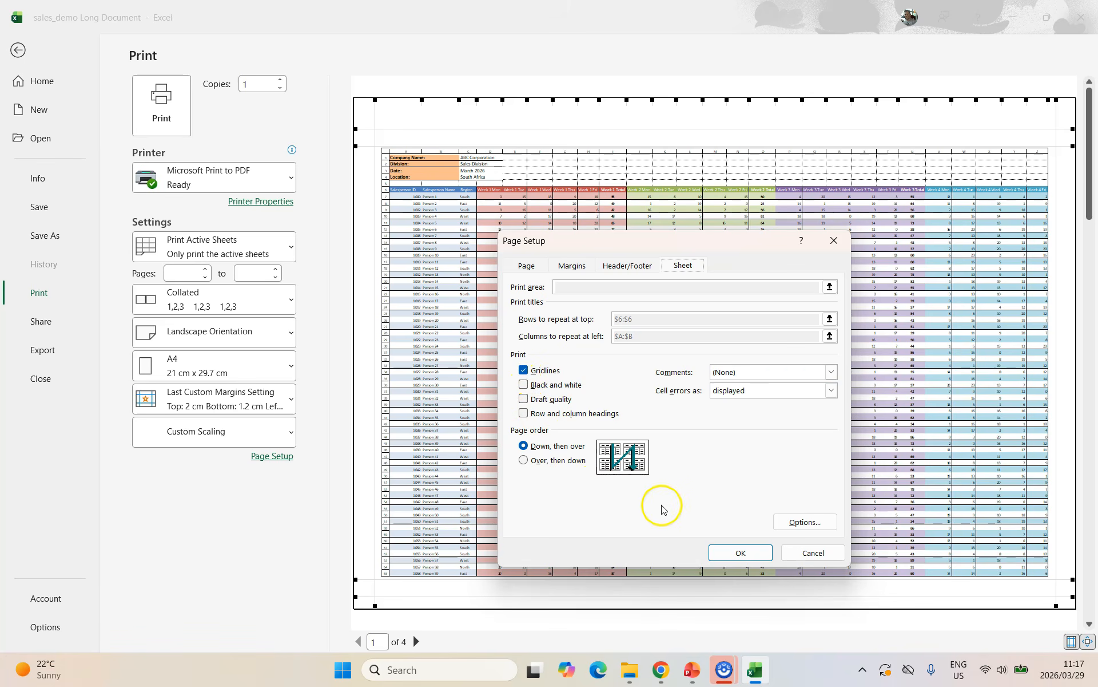
click(815, 553)
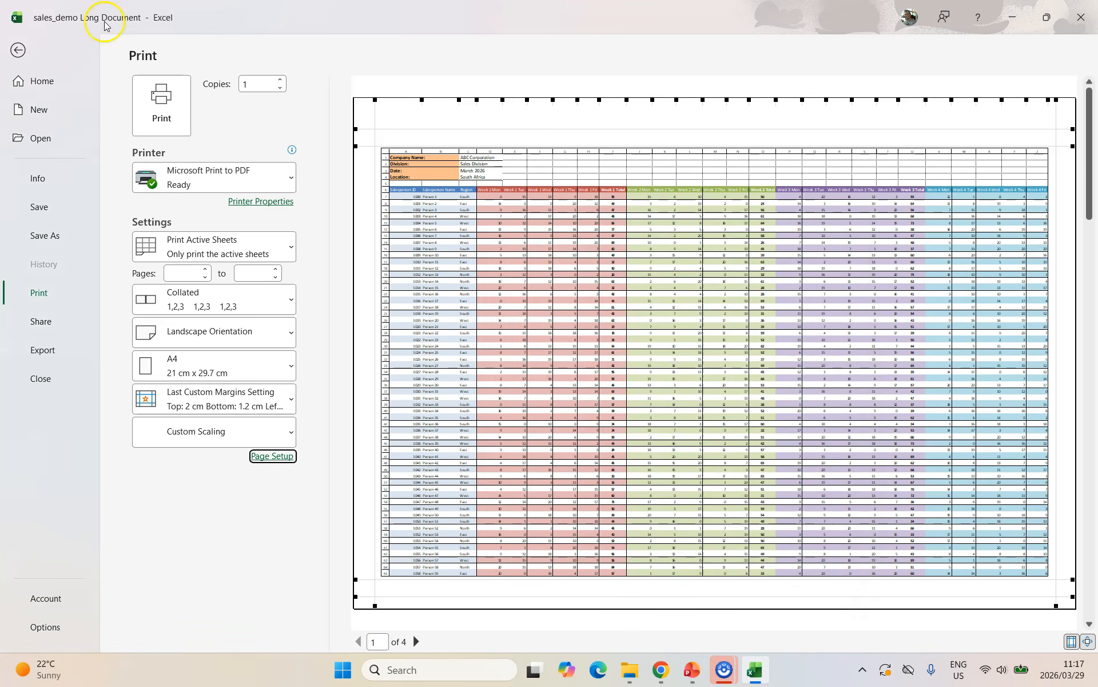
Set A1:I18 as the print area.
key(Escape)
drag(58, 167, 354, 343)
click(246, 102)
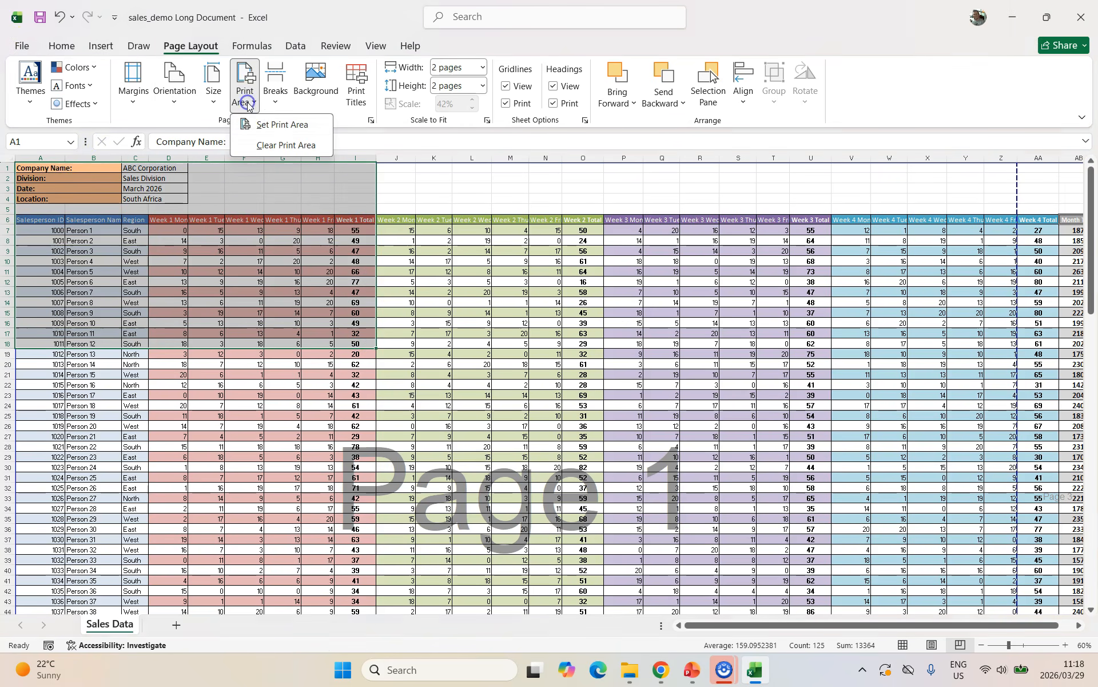
click(266, 124)
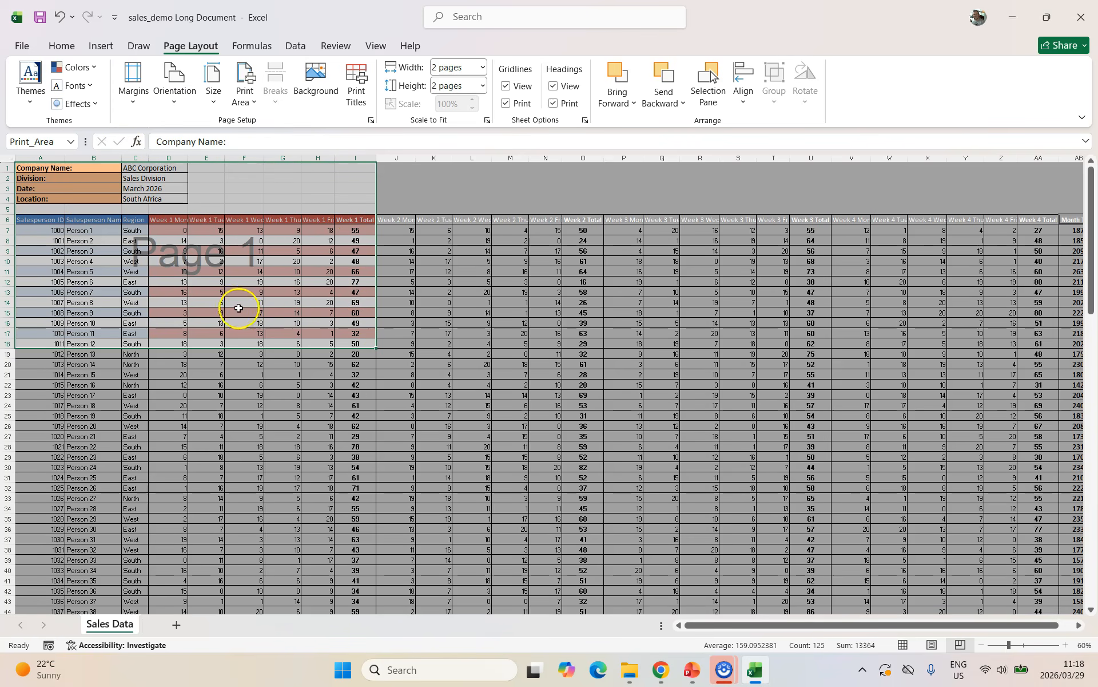
Switch the print scaling to Adjust to 100% normal size.
click(21, 45)
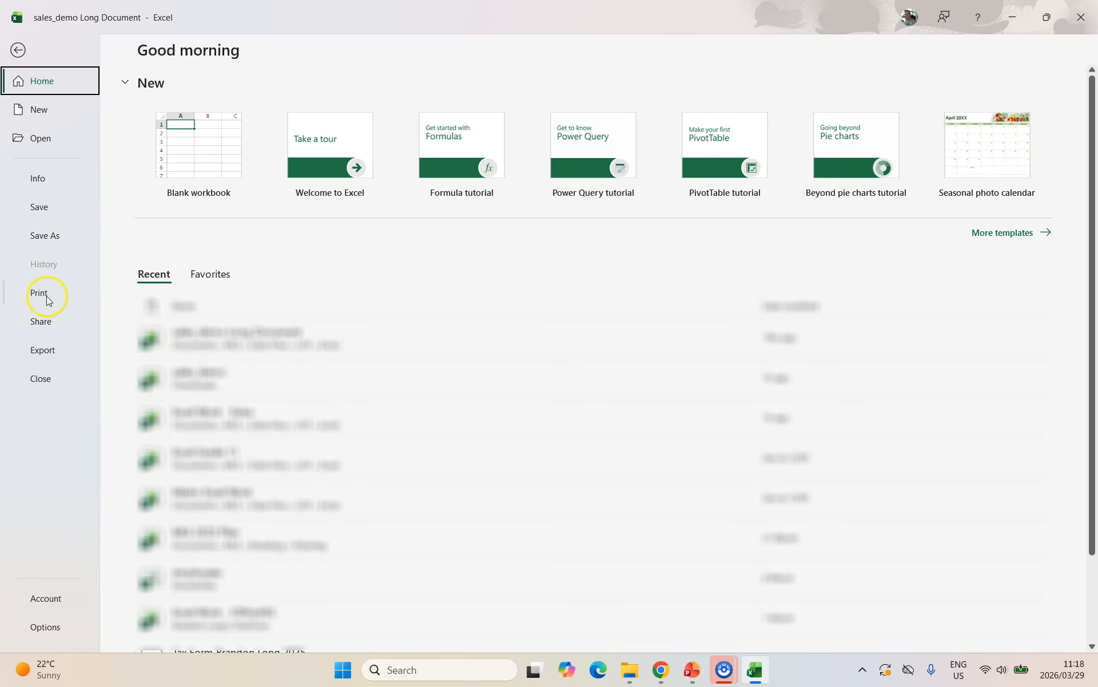
click(39, 293)
click(272, 456)
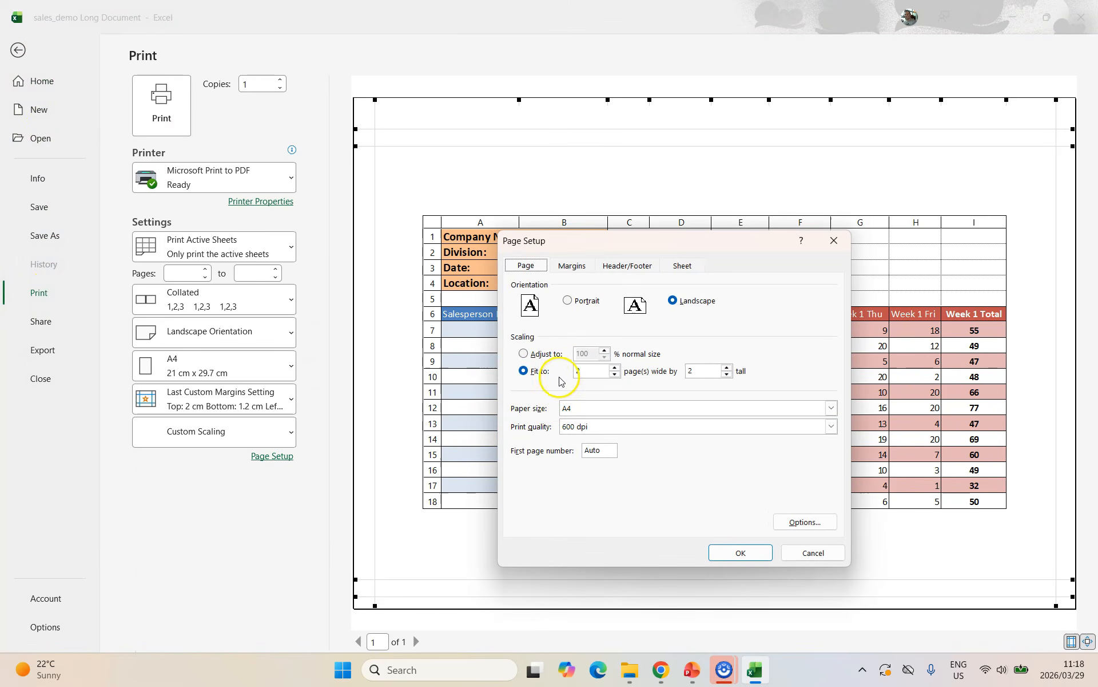
click(525, 354)
click(751, 558)
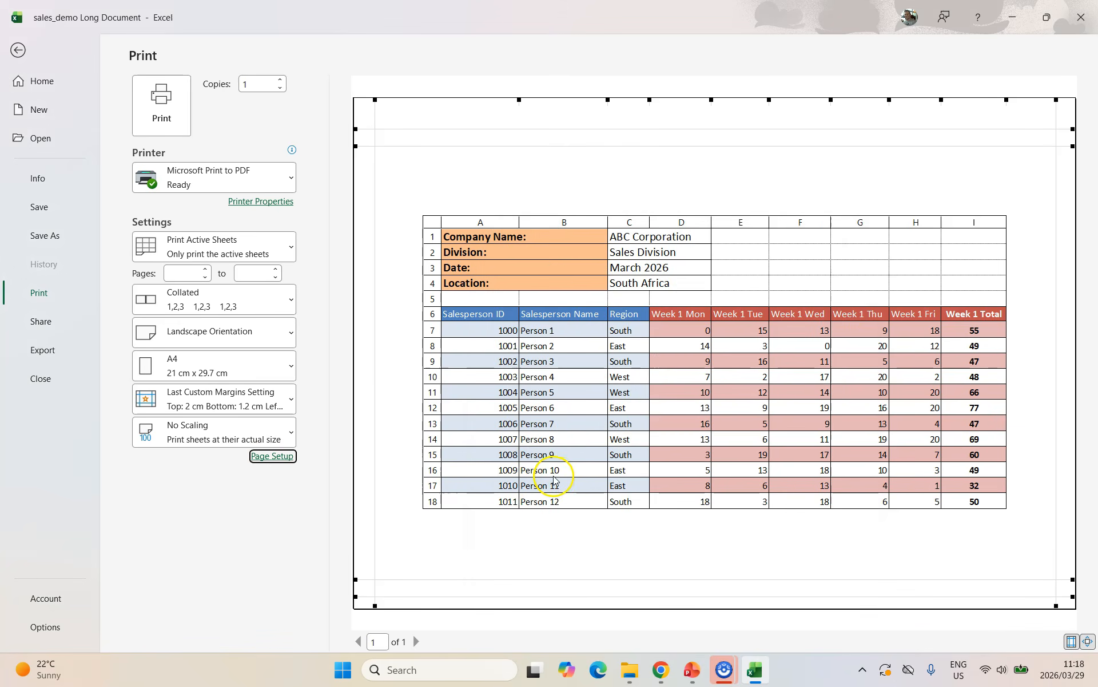
click(271, 456)
click(742, 552)
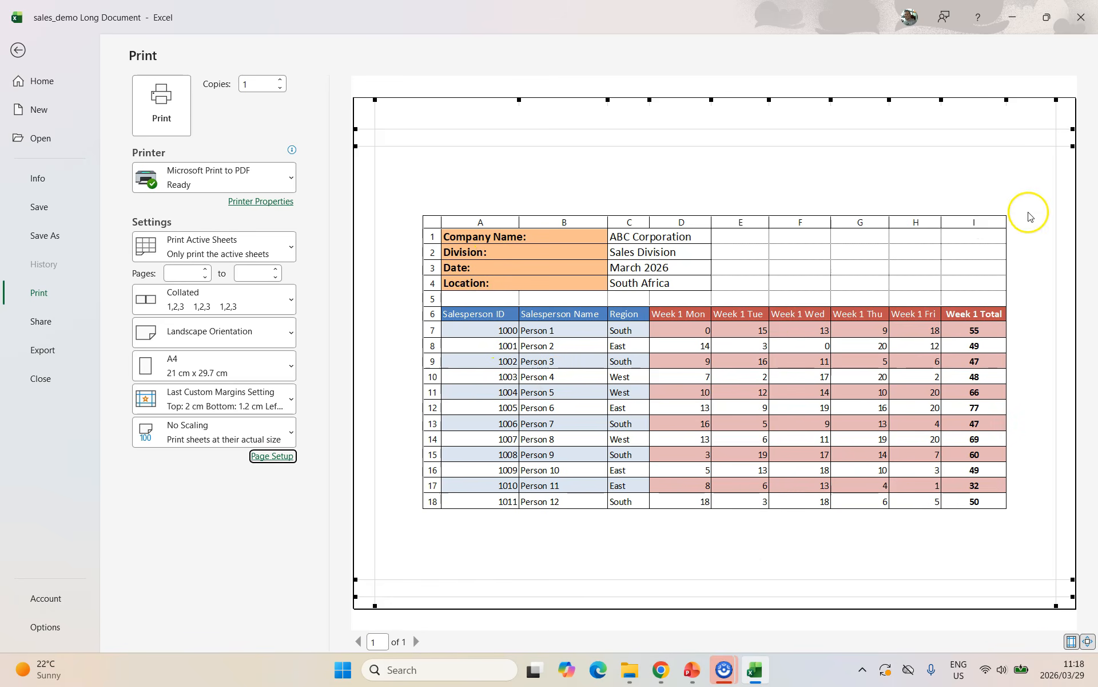
Raise the print scale to 105% and adjust the left page margin.
click(272, 456)
click(605, 350)
click(753, 551)
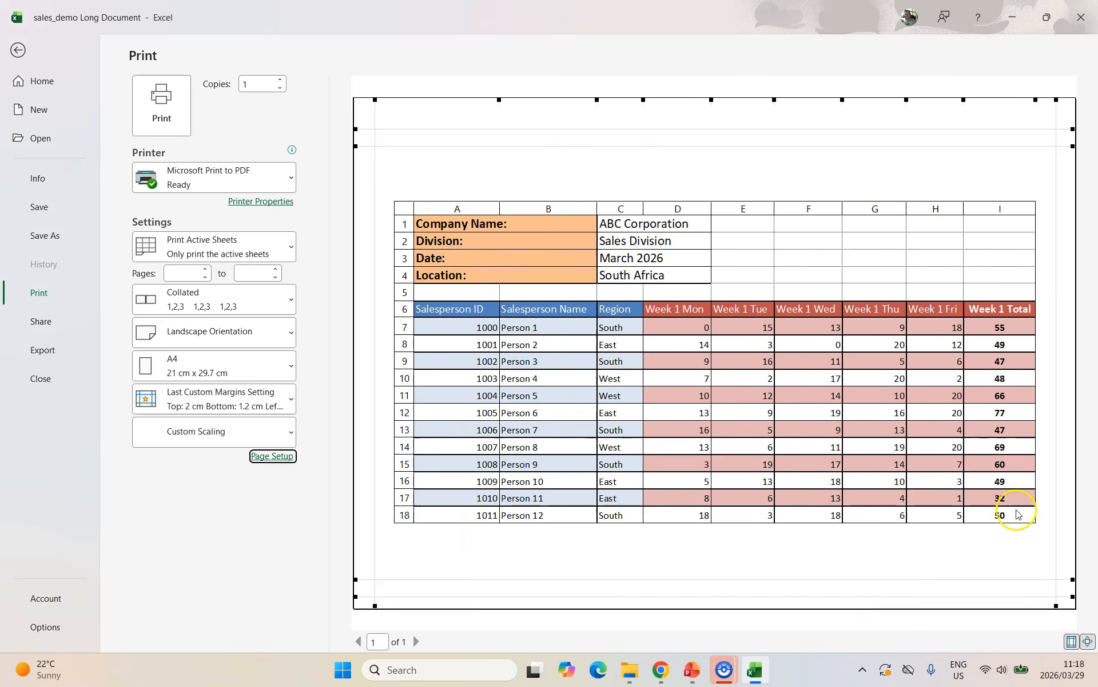
drag(374, 100, 369, 101)
Adjust the right page margin and raise the print scale to 115%.
drag(1056, 100, 1064, 101)
click(272, 456)
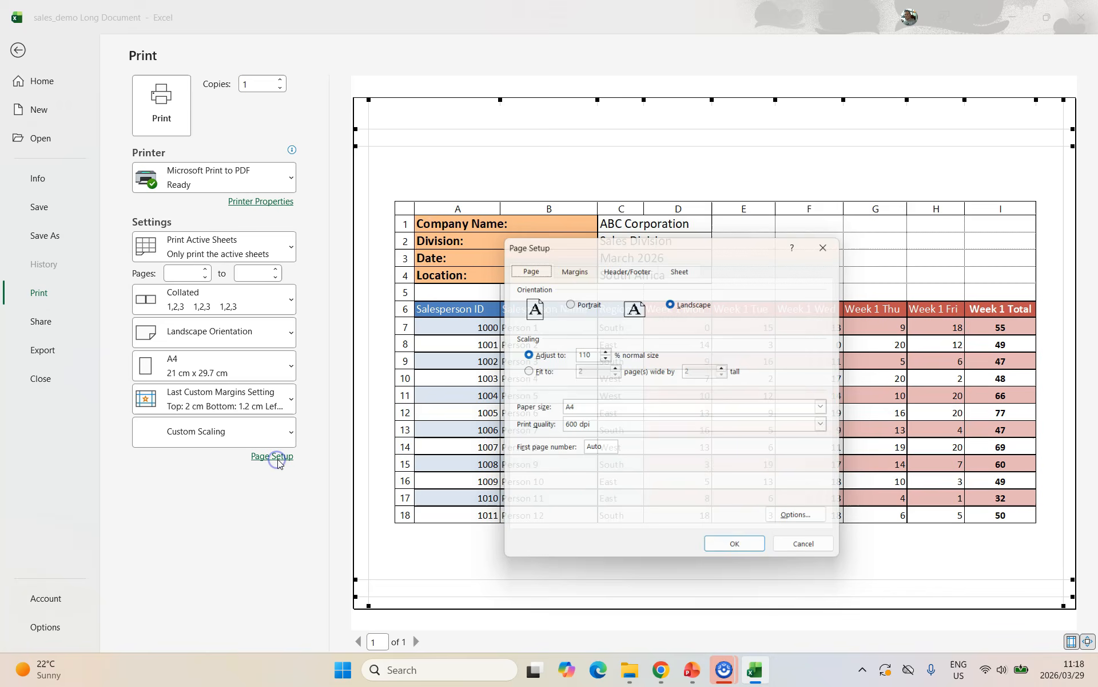
click(604, 350)
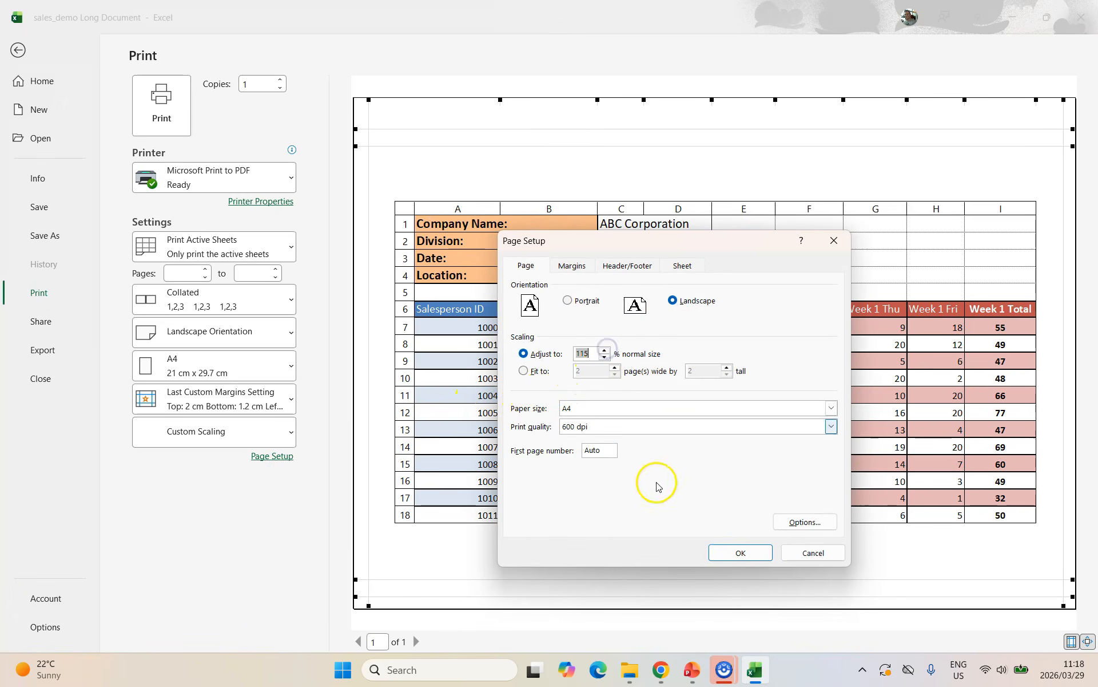
click(739, 552)
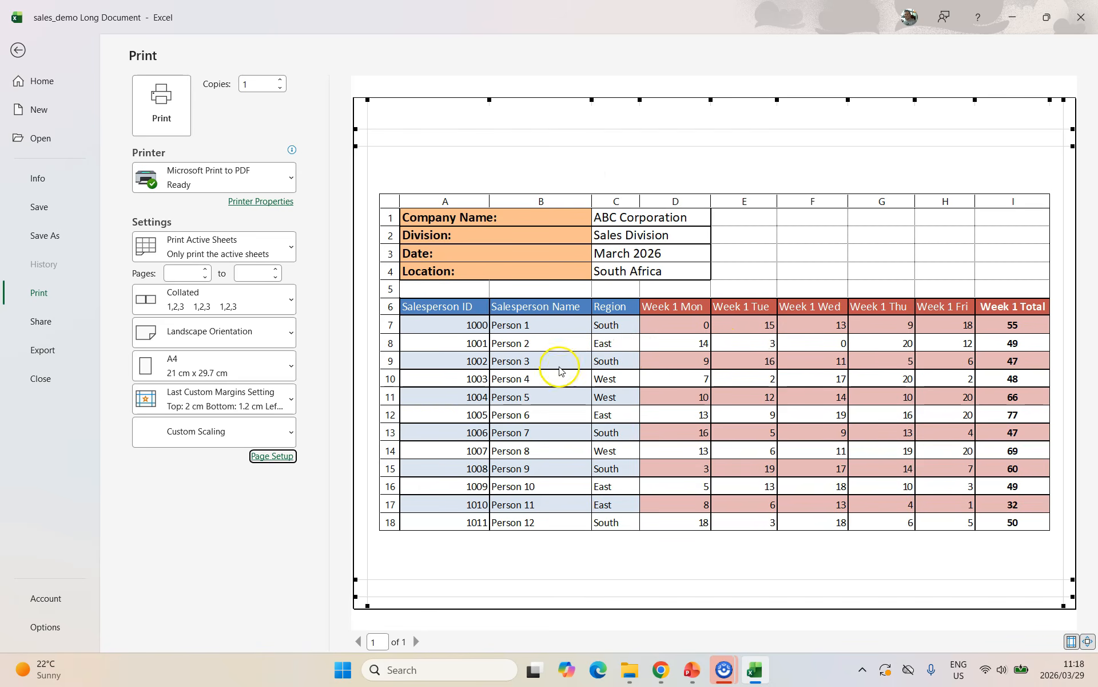
Enlarge the print scale to 120% and check the preview.
click(287, 456)
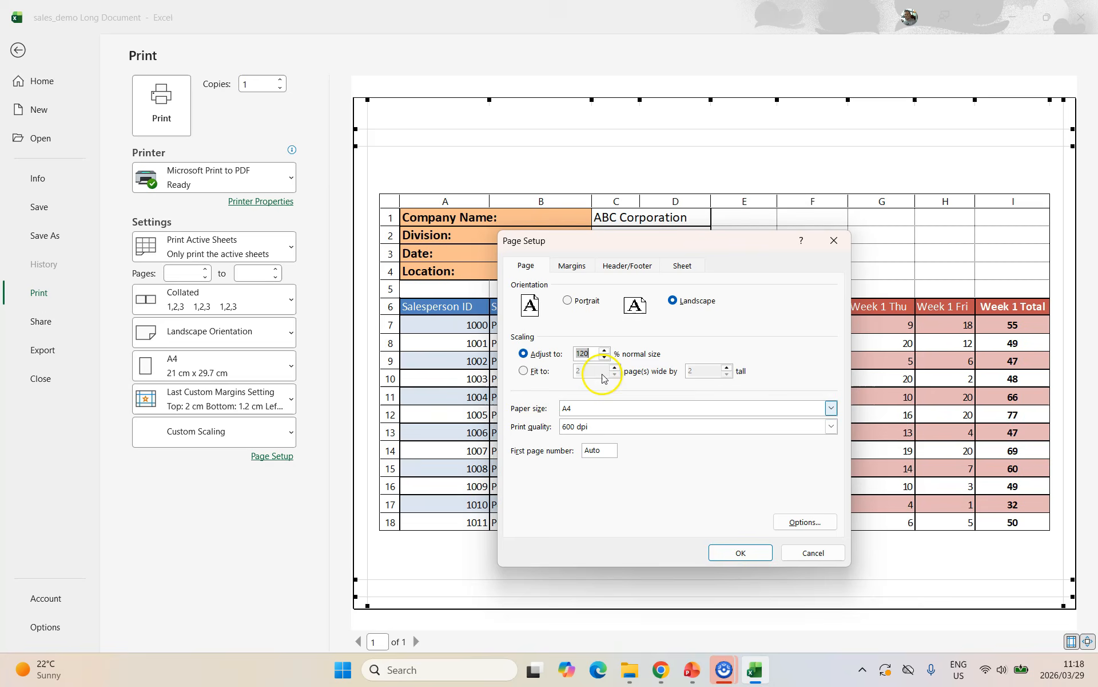
click(753, 551)
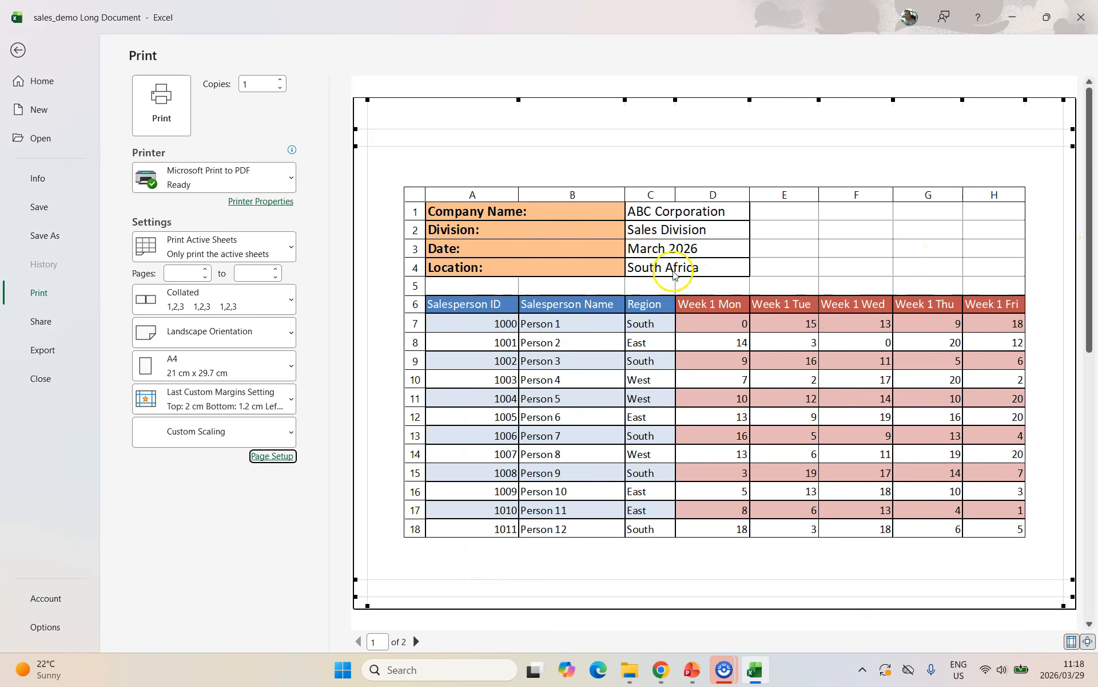
scroll(632, 280, down, 1)
scroll(632, 281, up, 1)
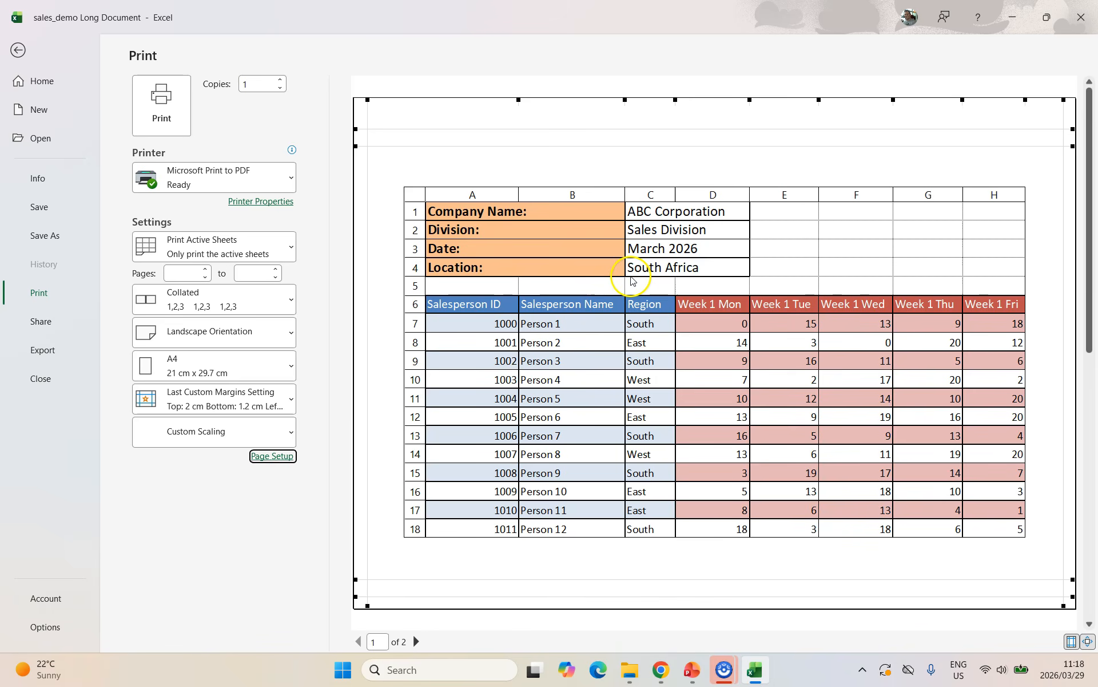
Raise the print scale to 130%, check the two-page preview, and return to the worksheet.
click(273, 455)
double_click(605, 350)
click(741, 551)
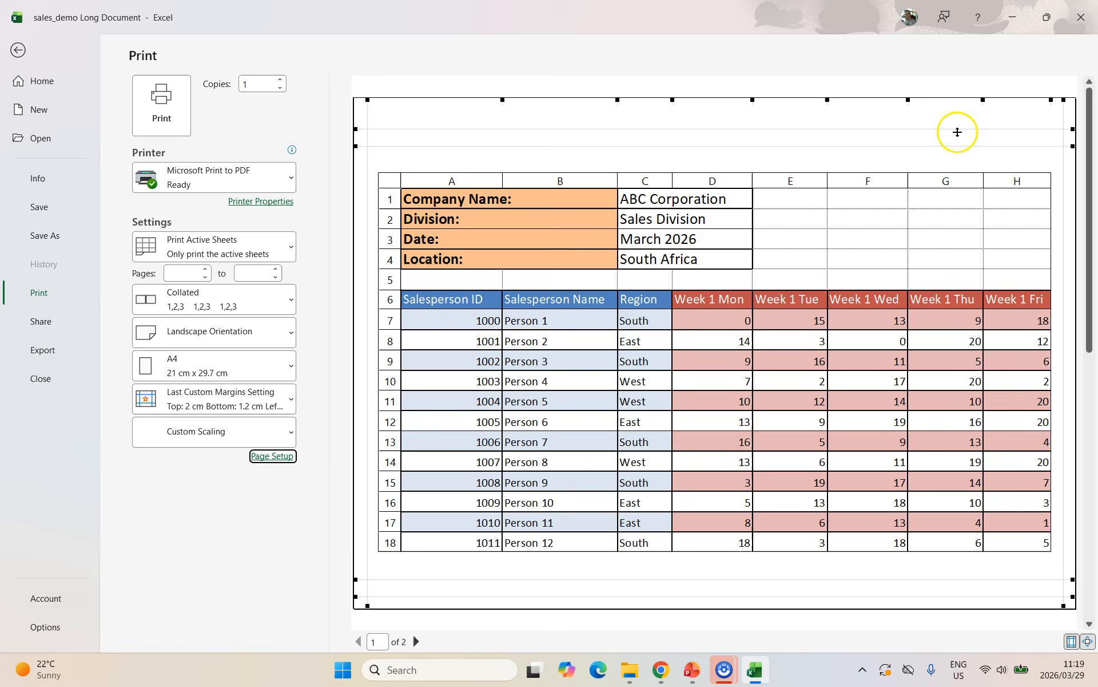
scroll(611, 314, down, 1)
scroll(611, 313, up, 1)
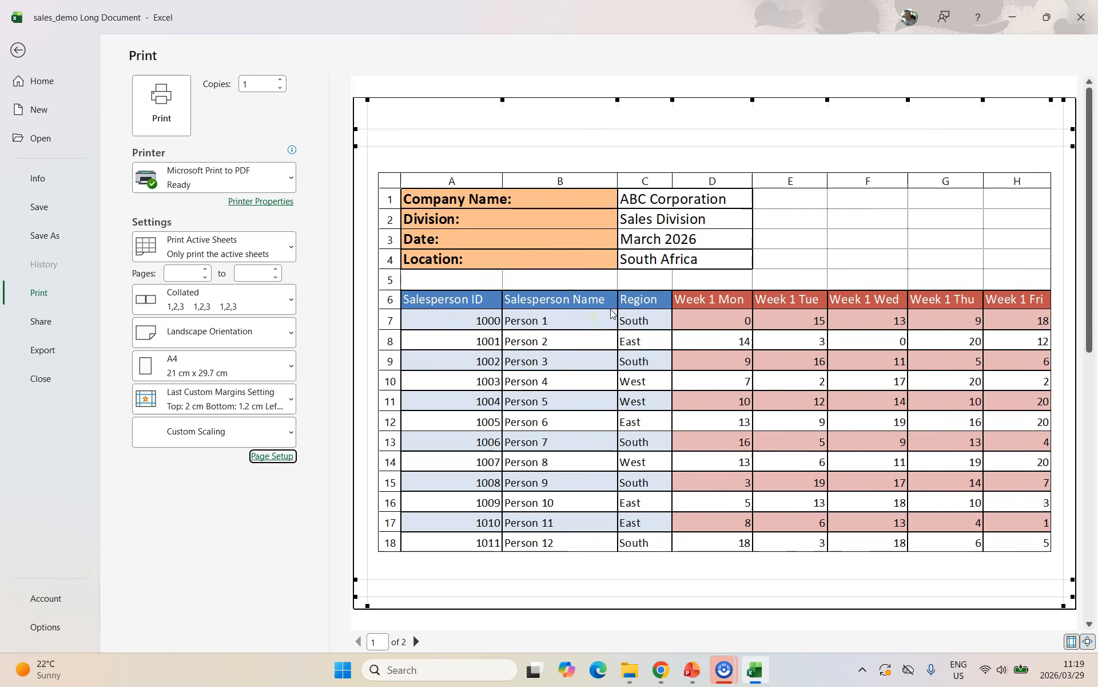
key(Escape)
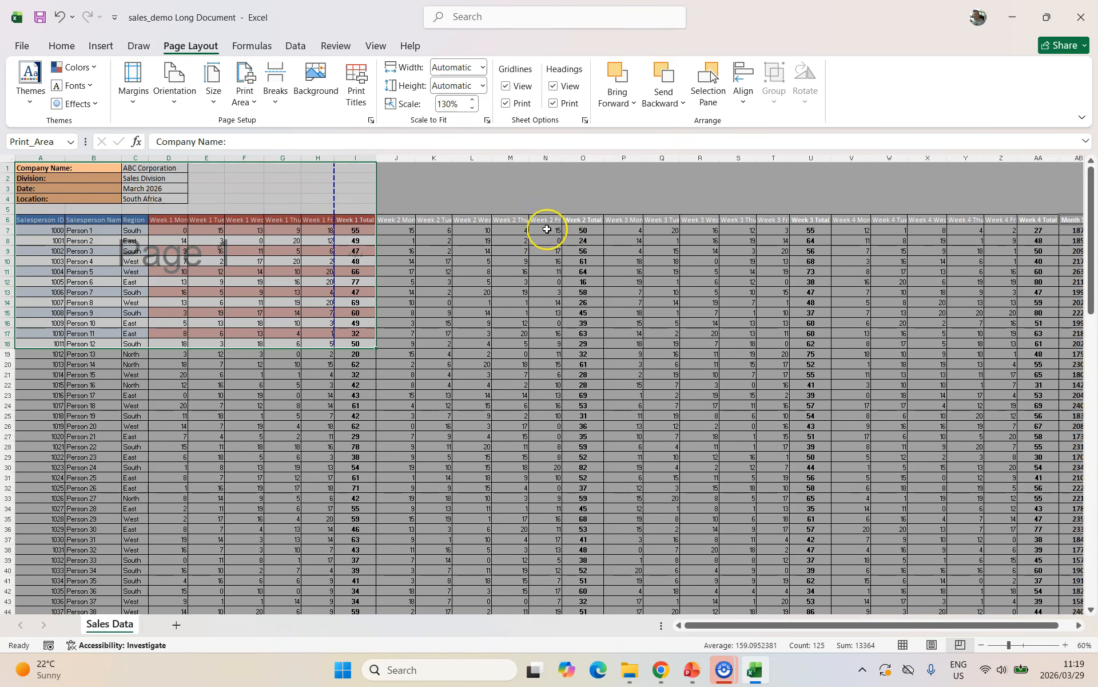